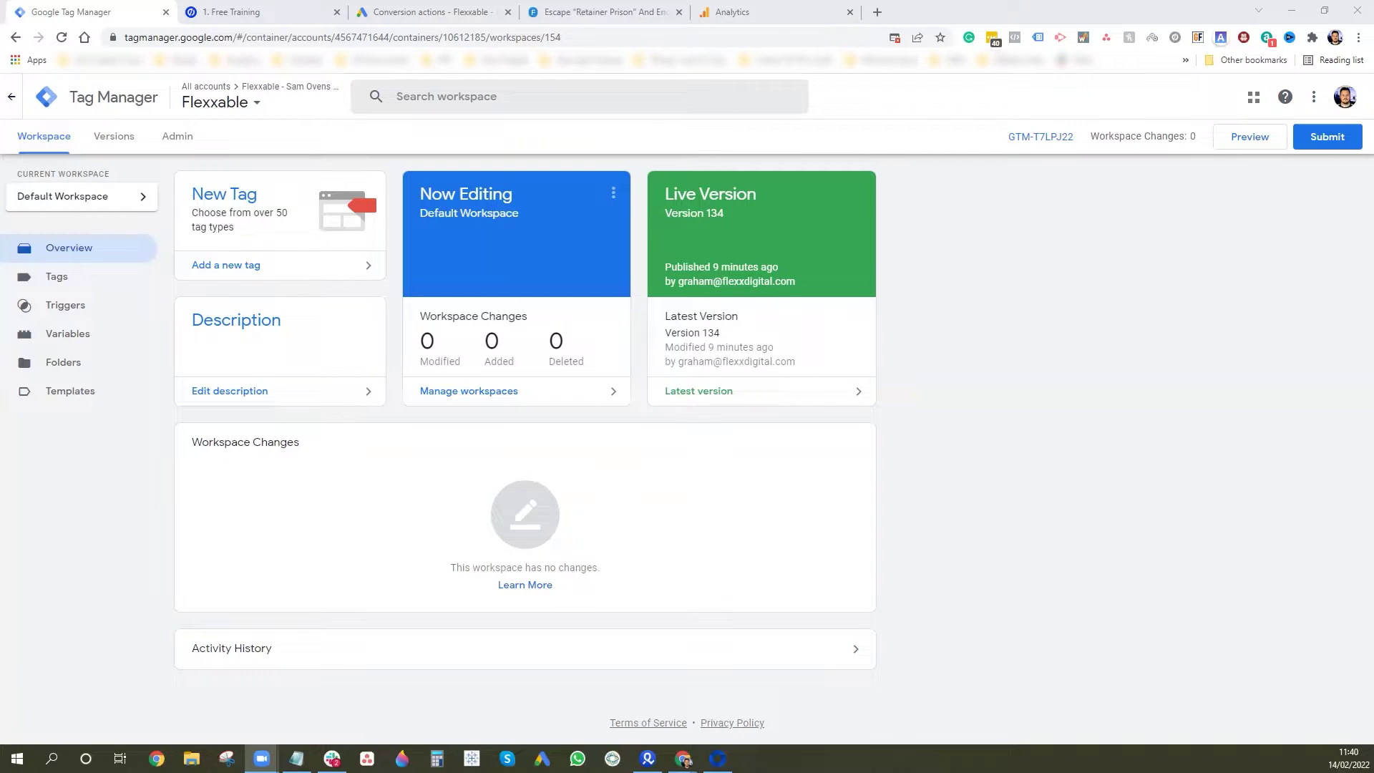
Step: Create and save 'Generic Click Trigger' as a Click - All Elements trigger firing on All Clicks
click(91, 306)
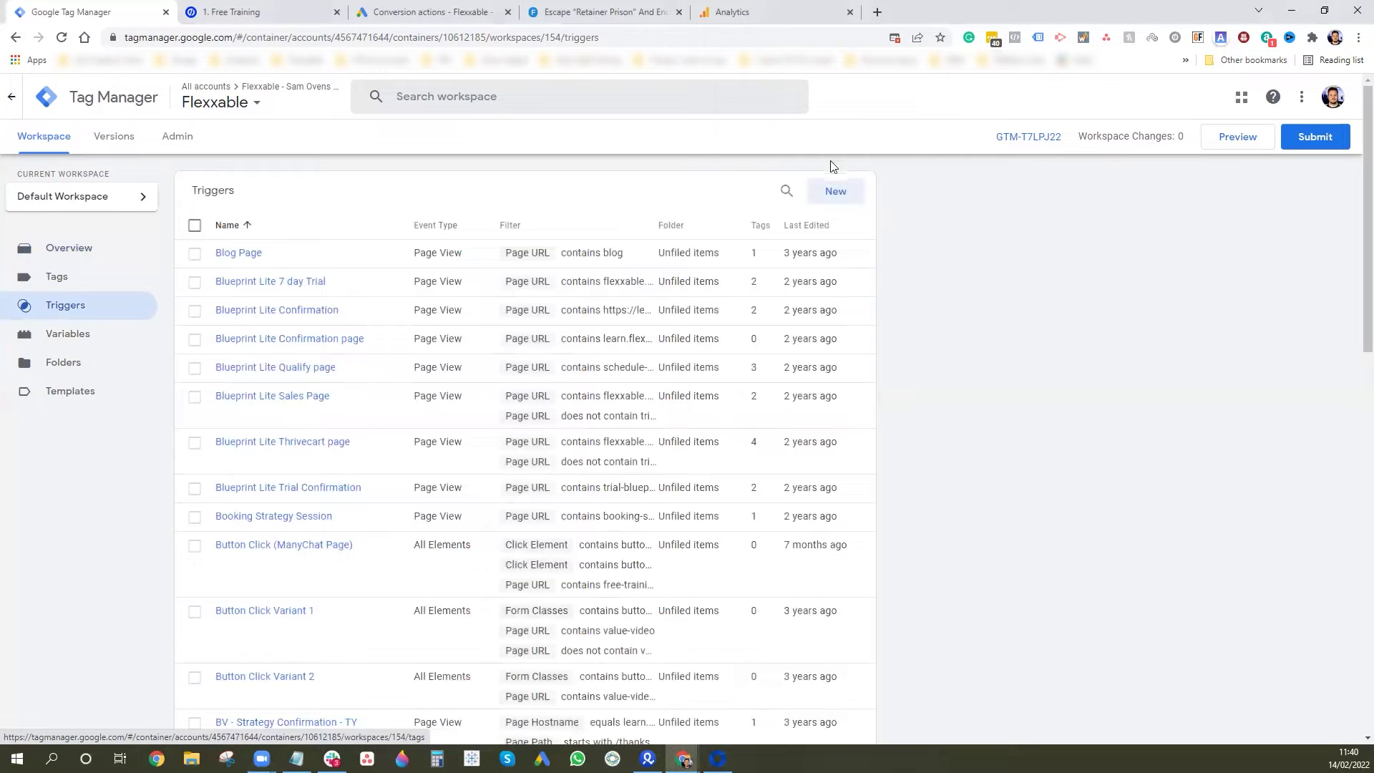
click(835, 191)
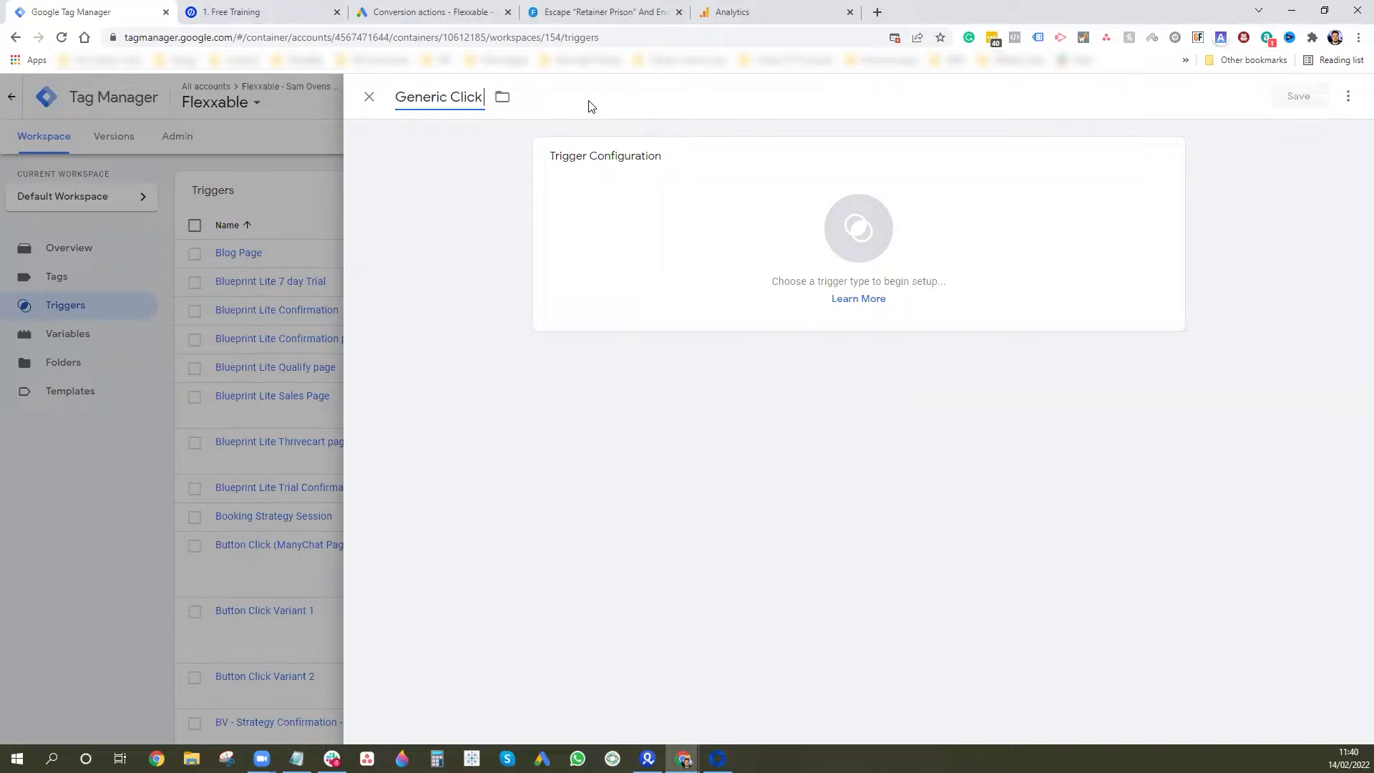
text(rigger)
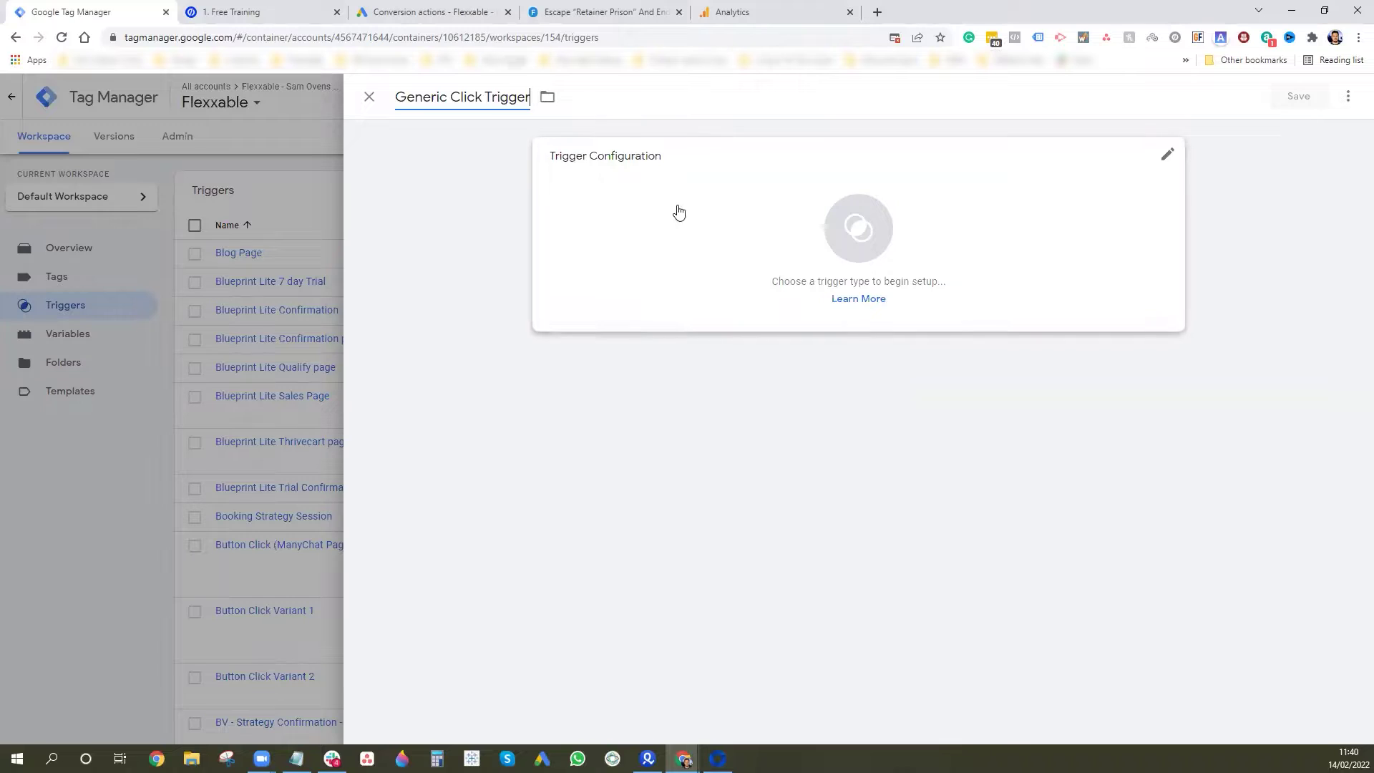
click(690, 232)
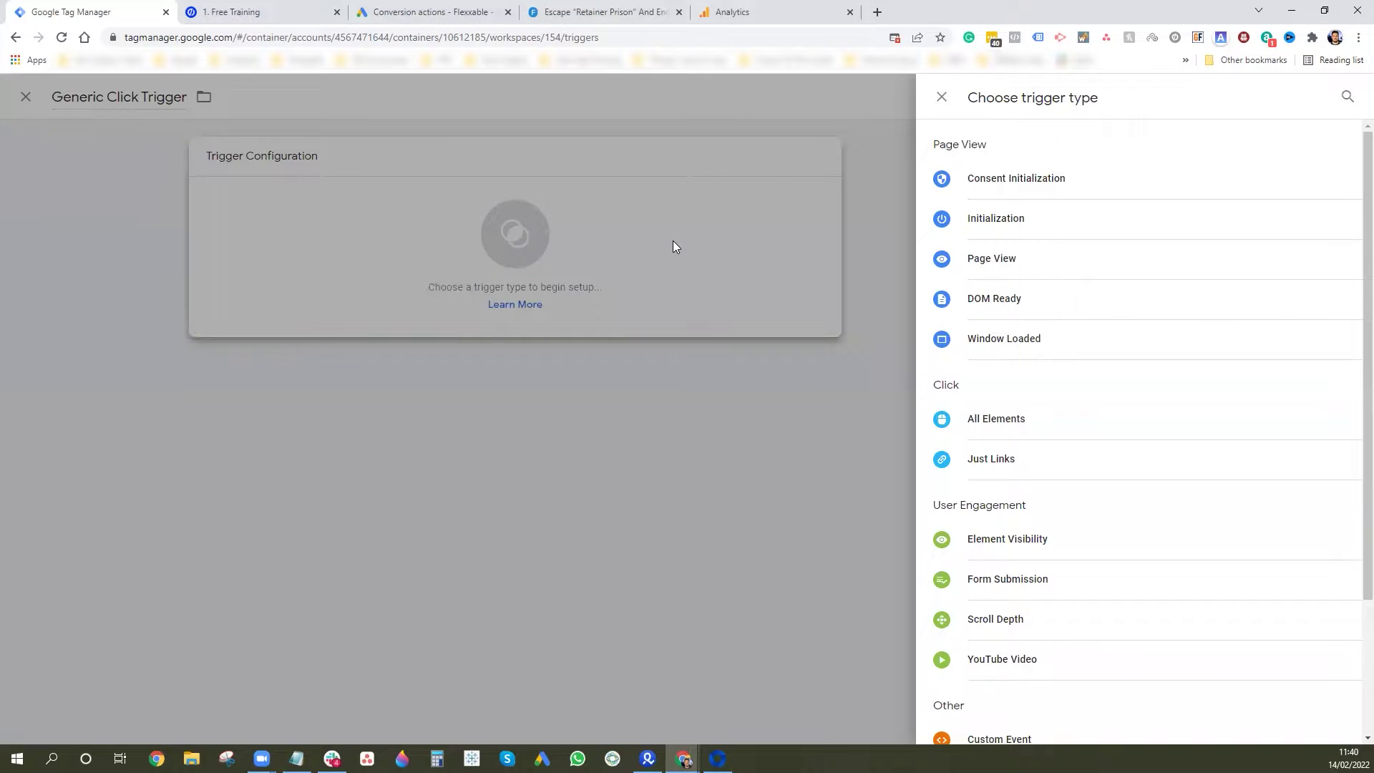
click(1021, 420)
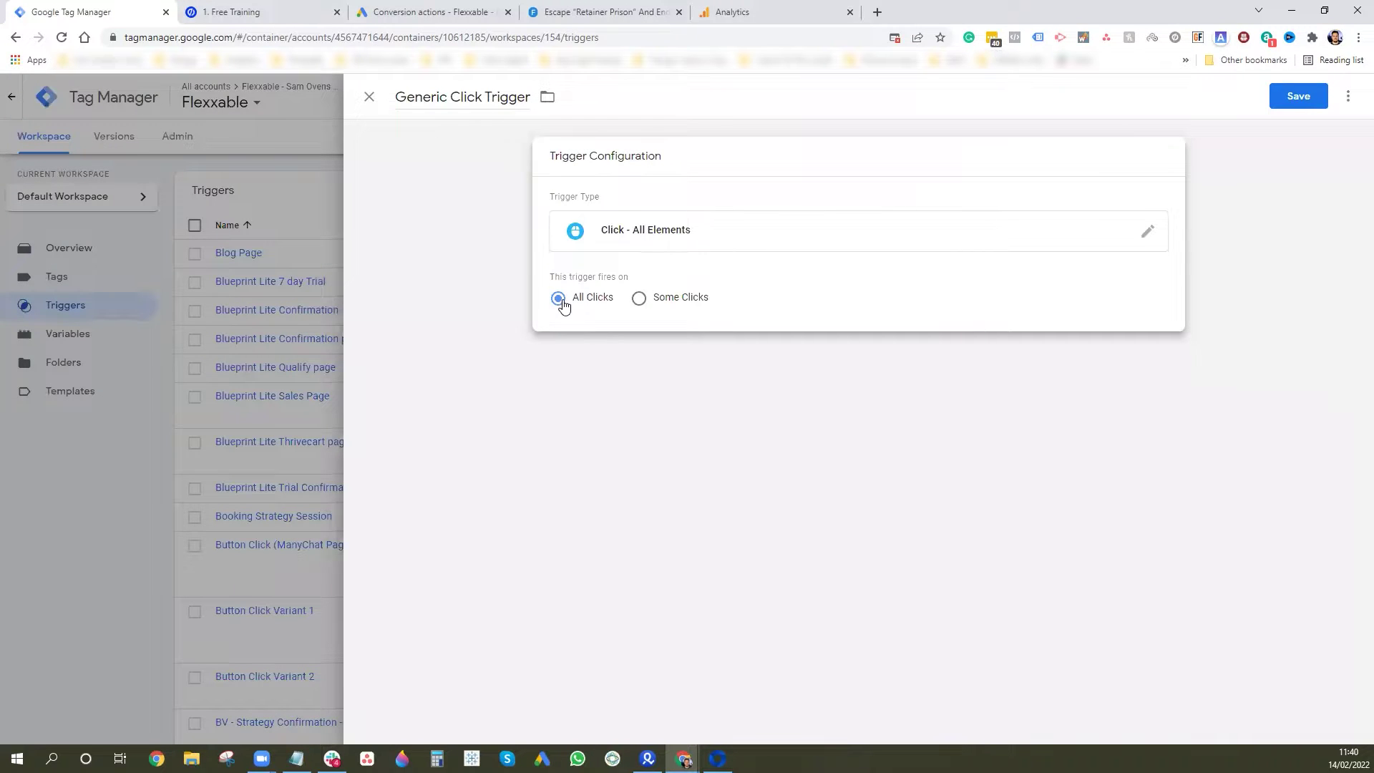
click(1310, 96)
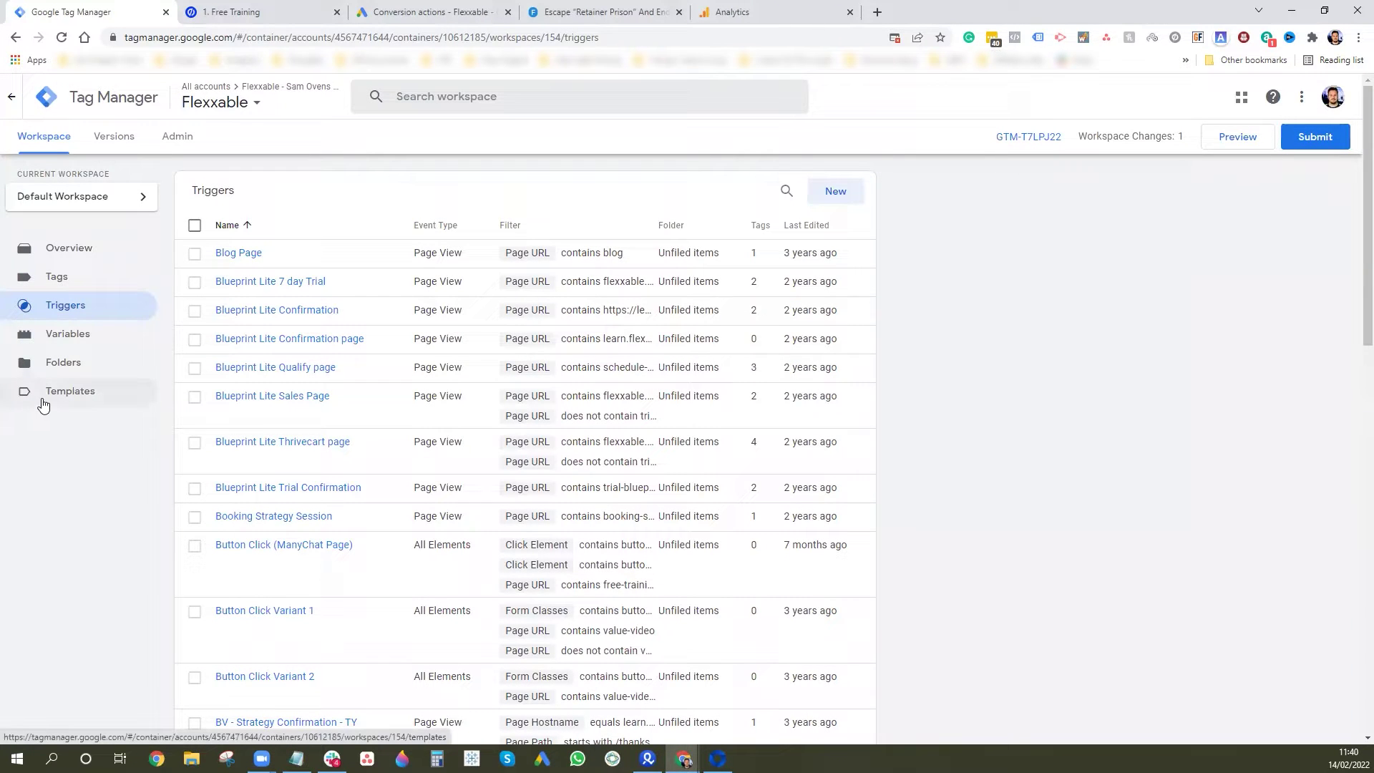
Step: Confirm the built-in Click Classes, Element, ID, Target, Text and URL variables are all enabled
click(86, 336)
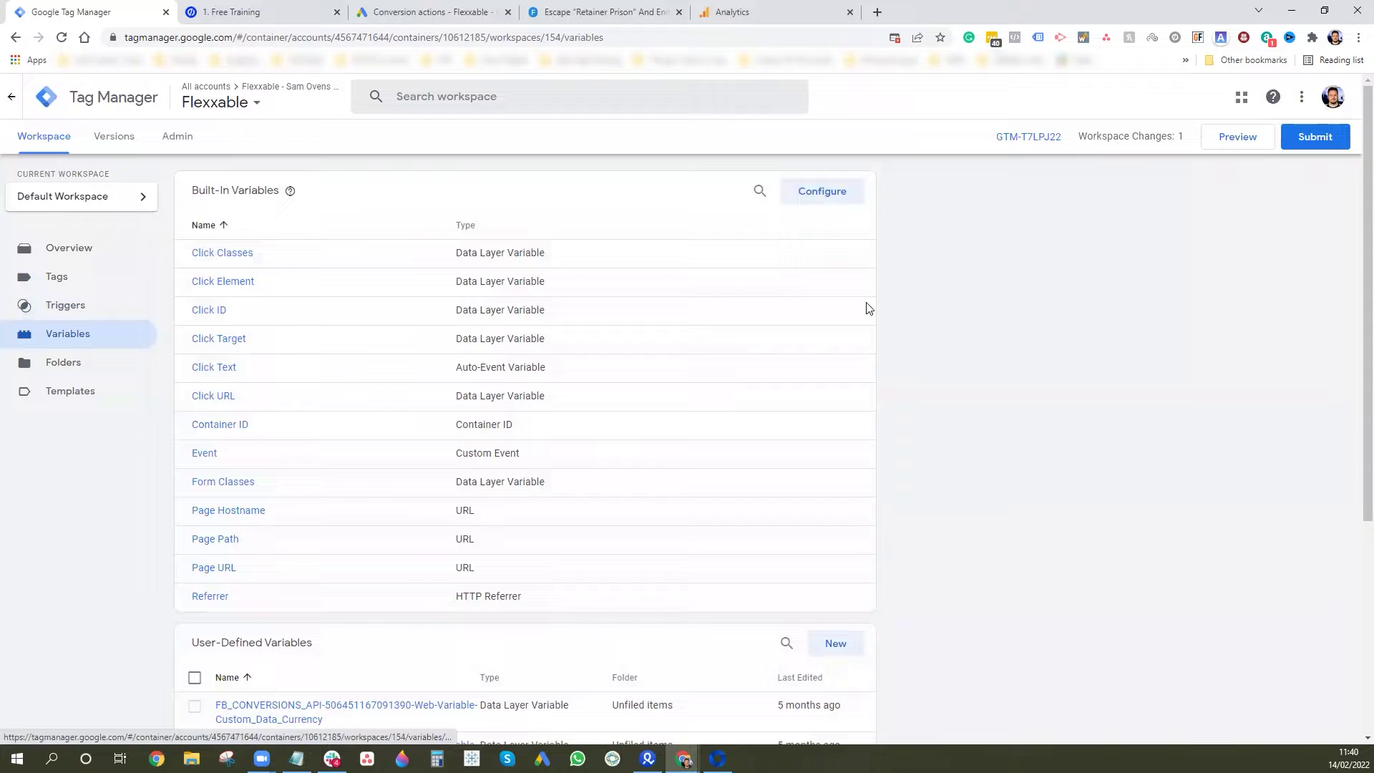
click(826, 191)
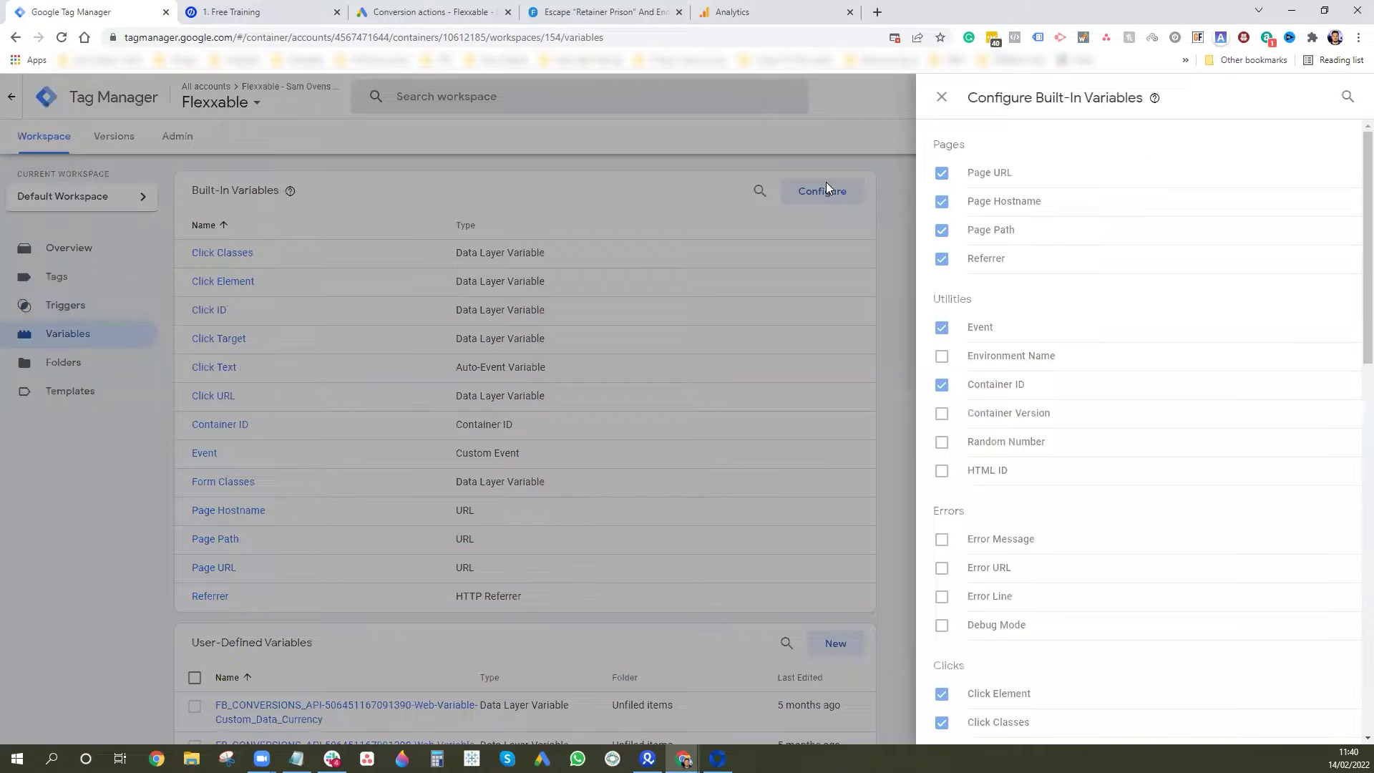
scroll(1095, 397, down, 2)
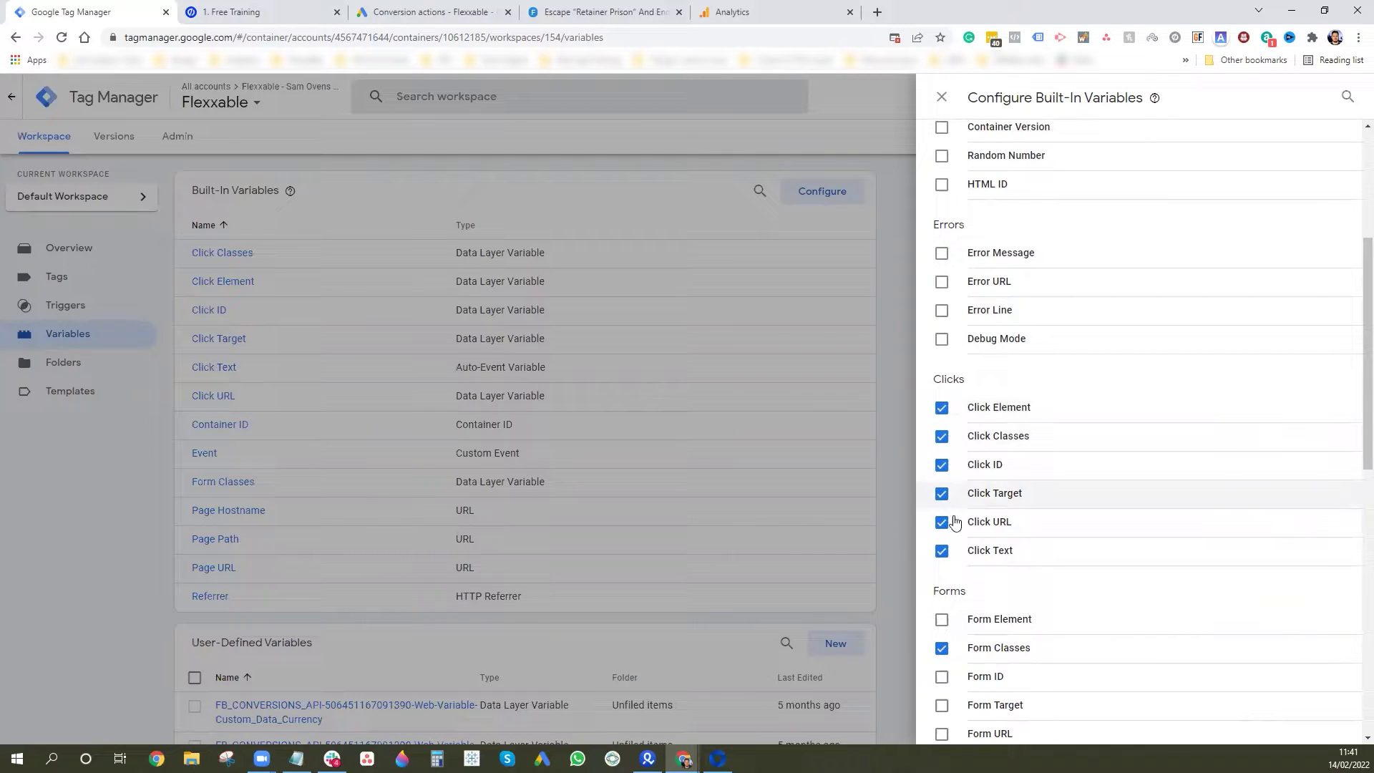
scroll(1178, 506, down, 10)
scroll(1140, 320, up, 13)
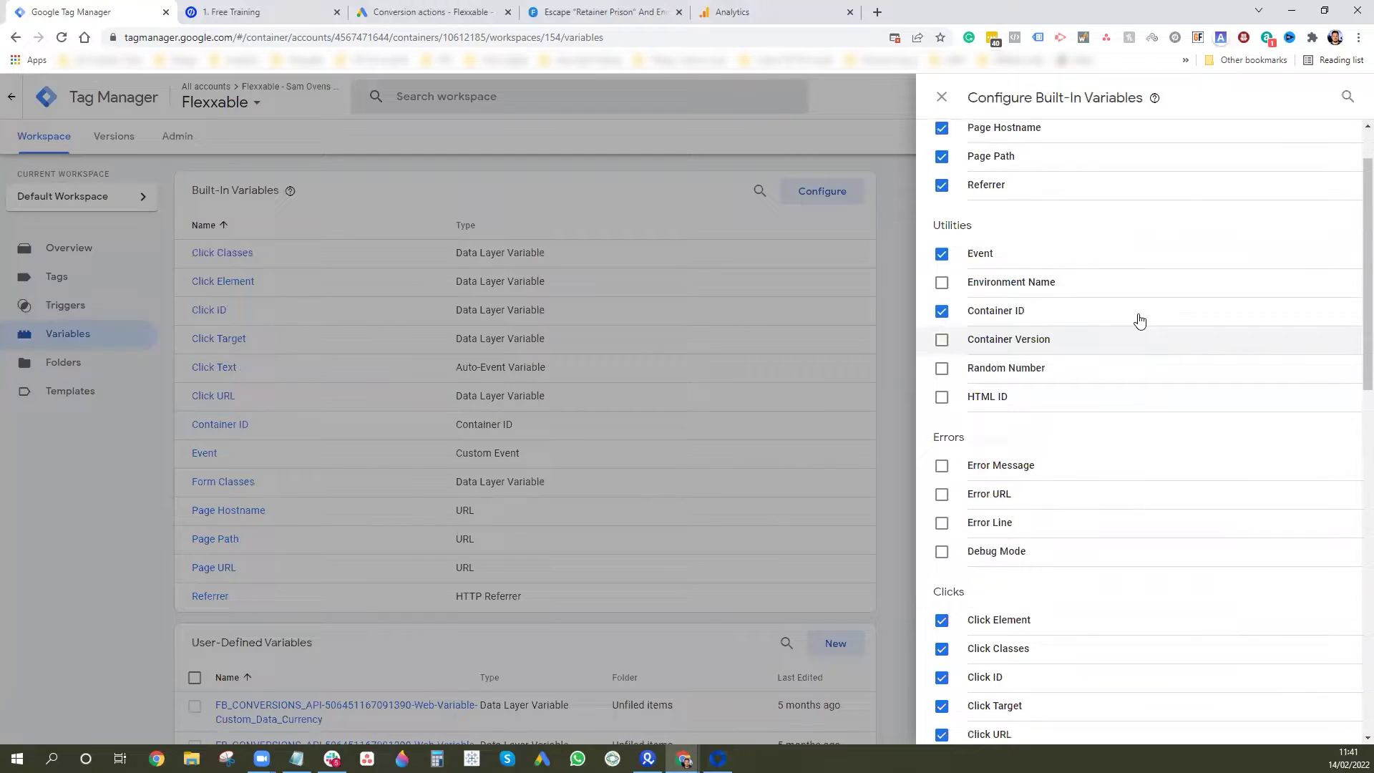
click(630, 349)
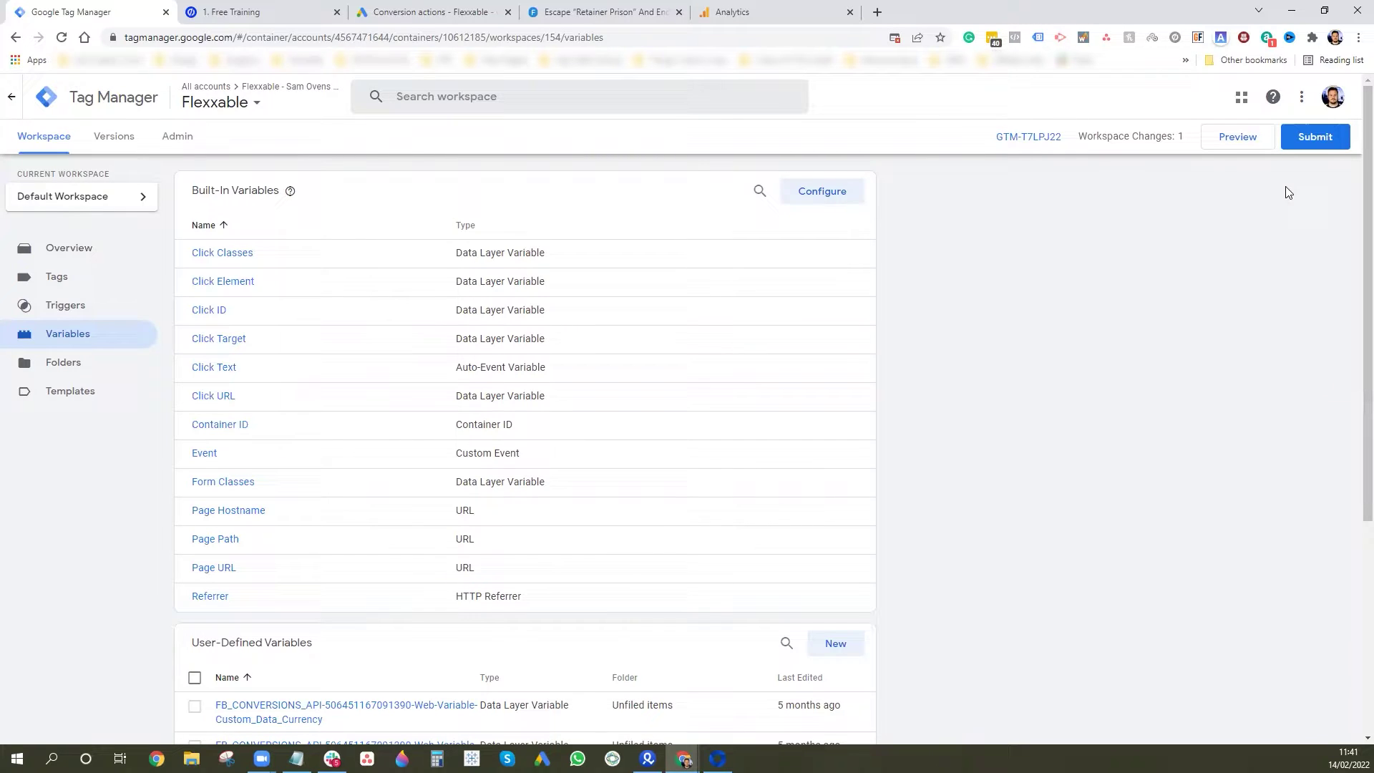
Step: Submit and publish the workspace as version 135 without a description, then return to the overview
click(1321, 140)
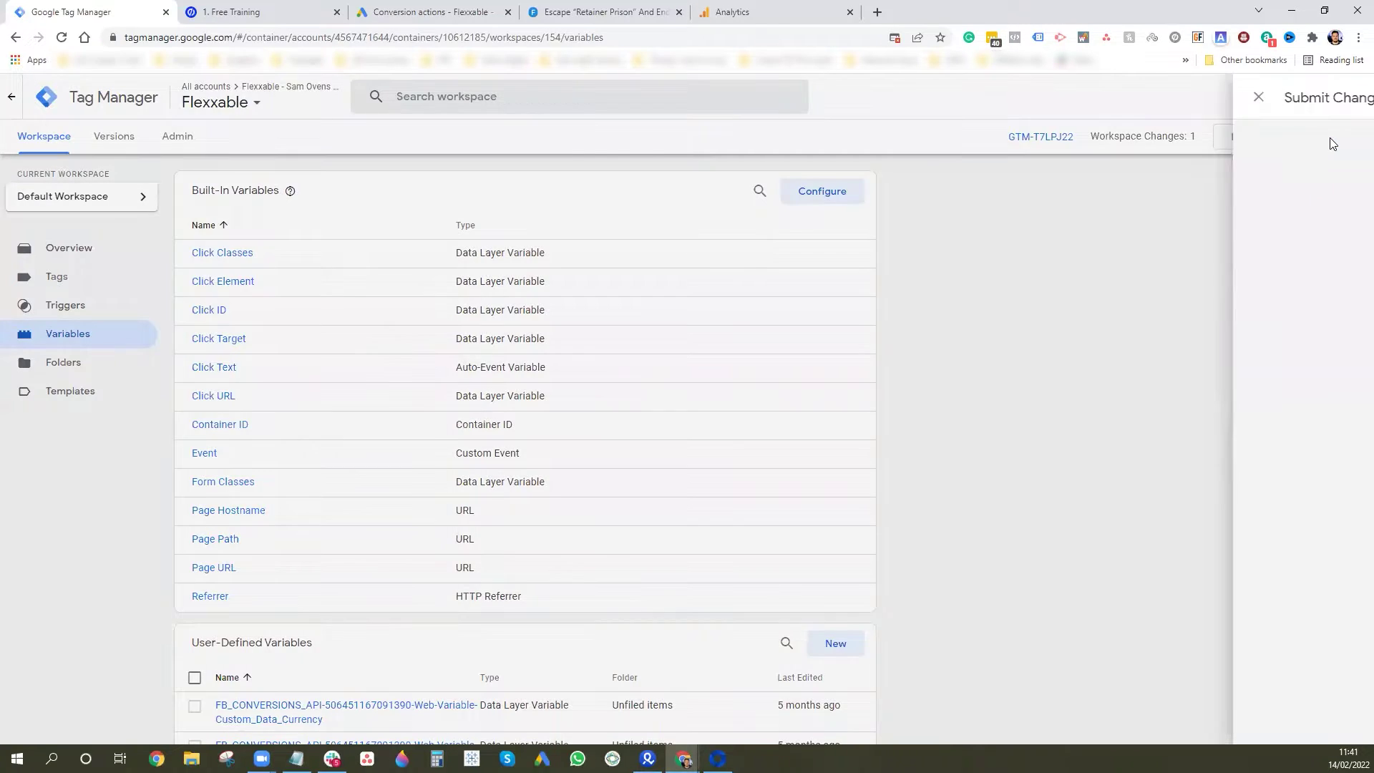
click(1339, 106)
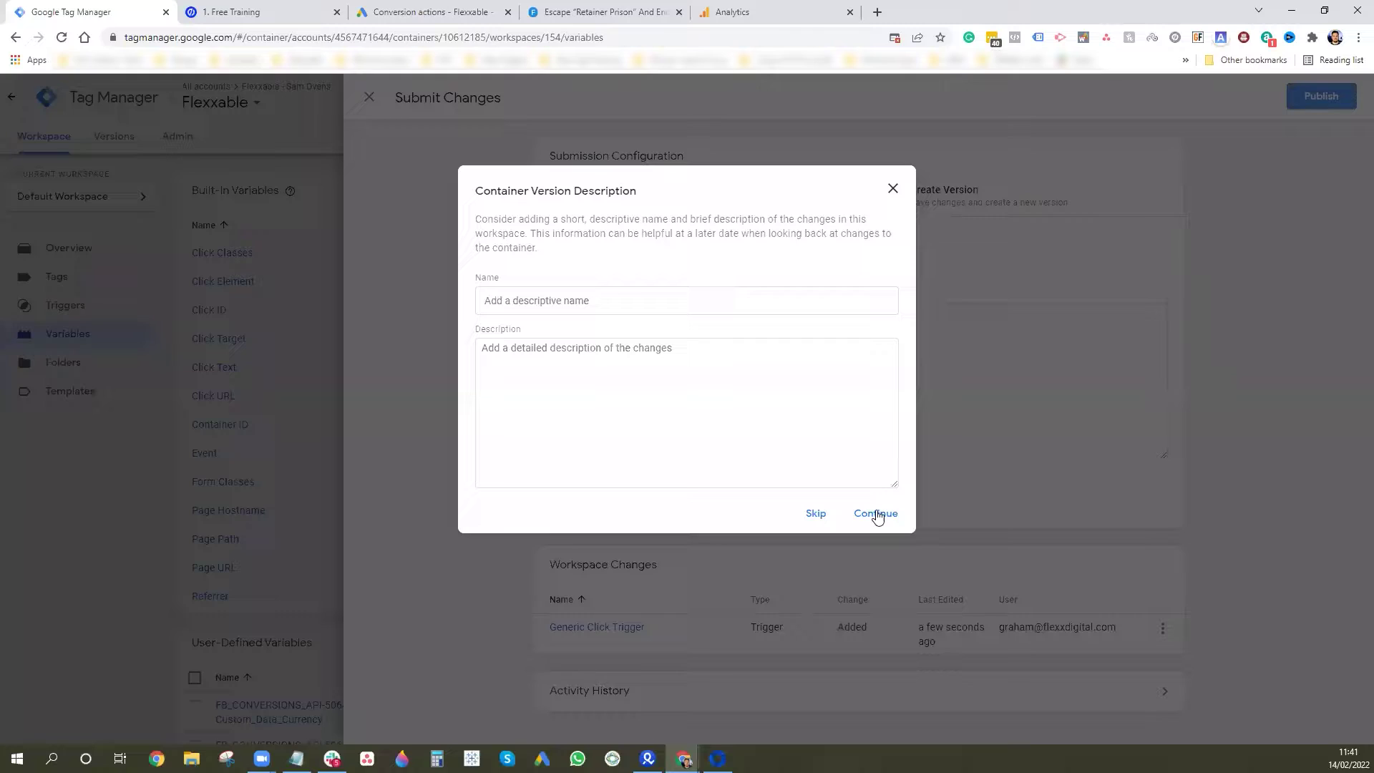
click(876, 514)
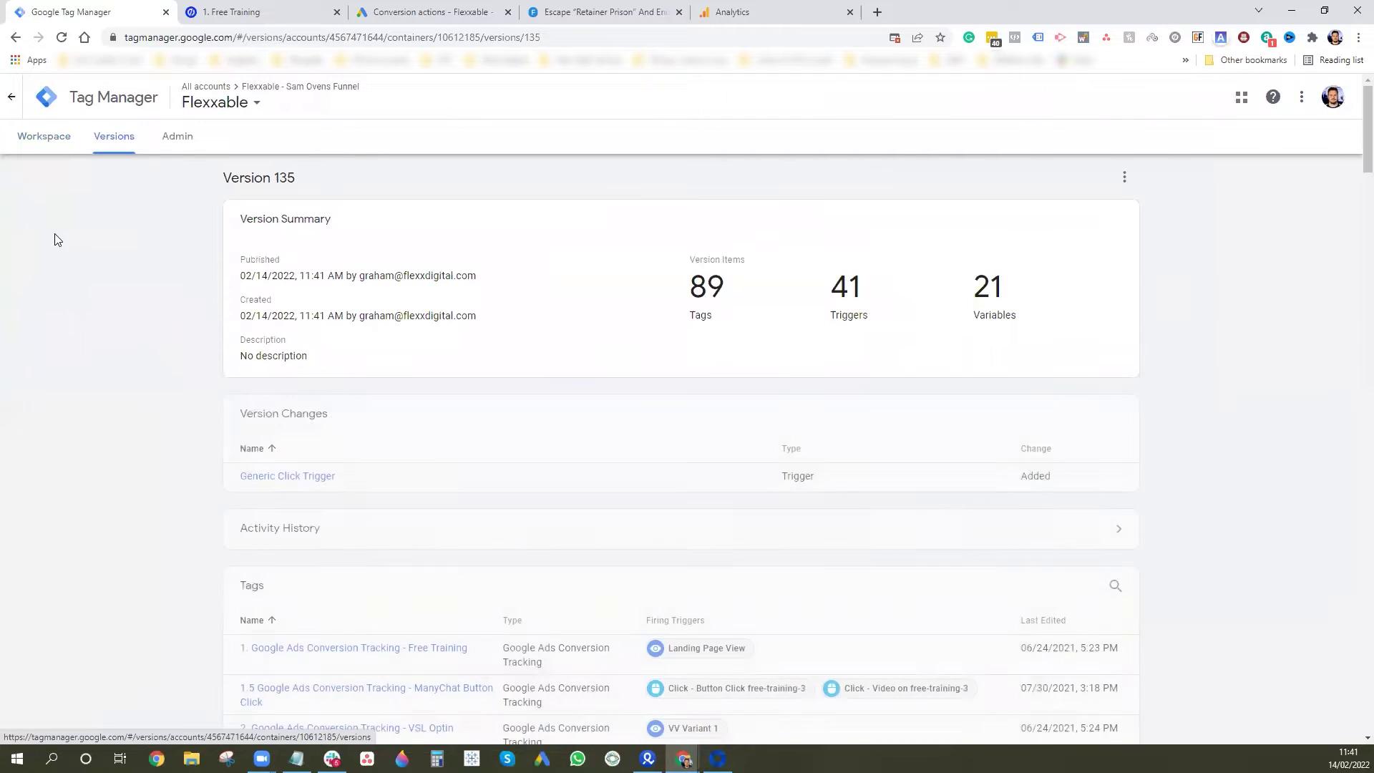
click(50, 139)
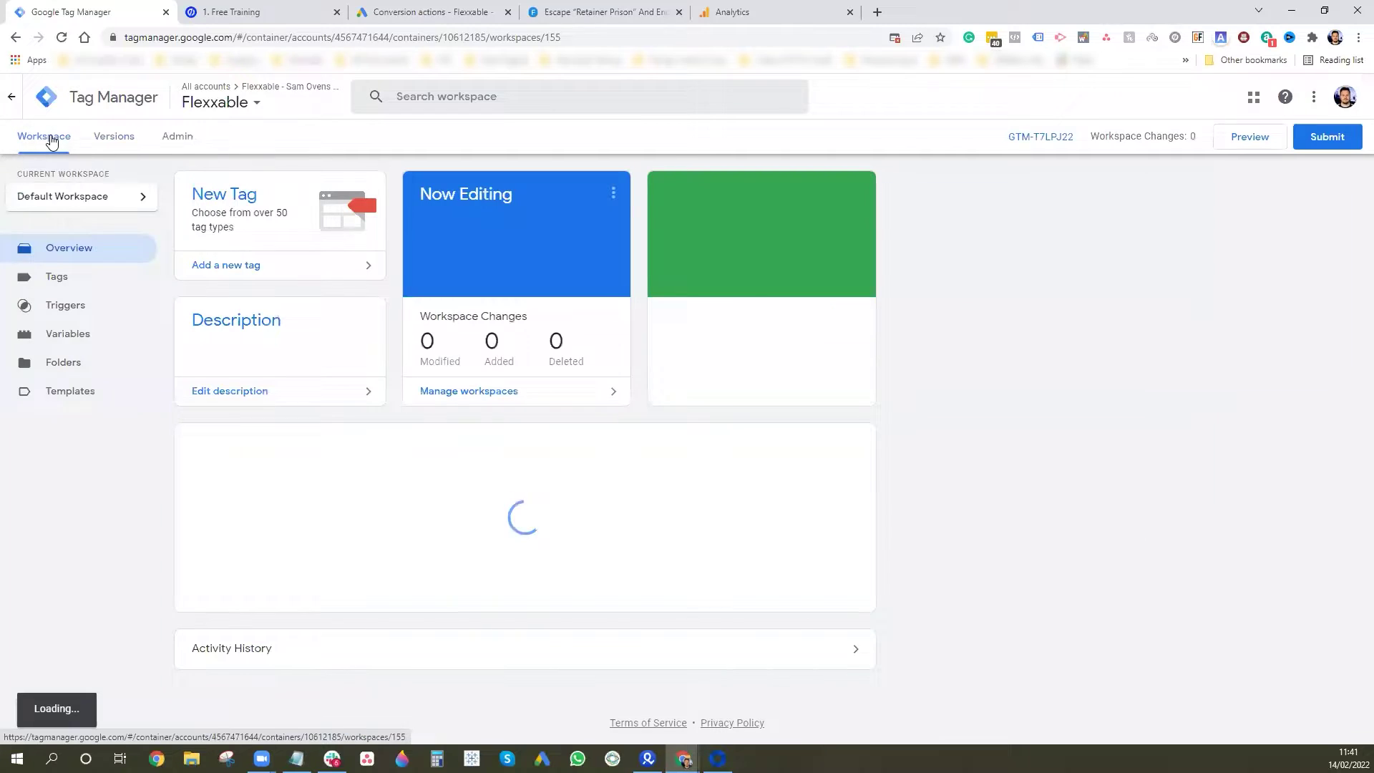
Step: Start Preview and connect Tag Assistant to learn.flexxable.com/free-training
click(1251, 139)
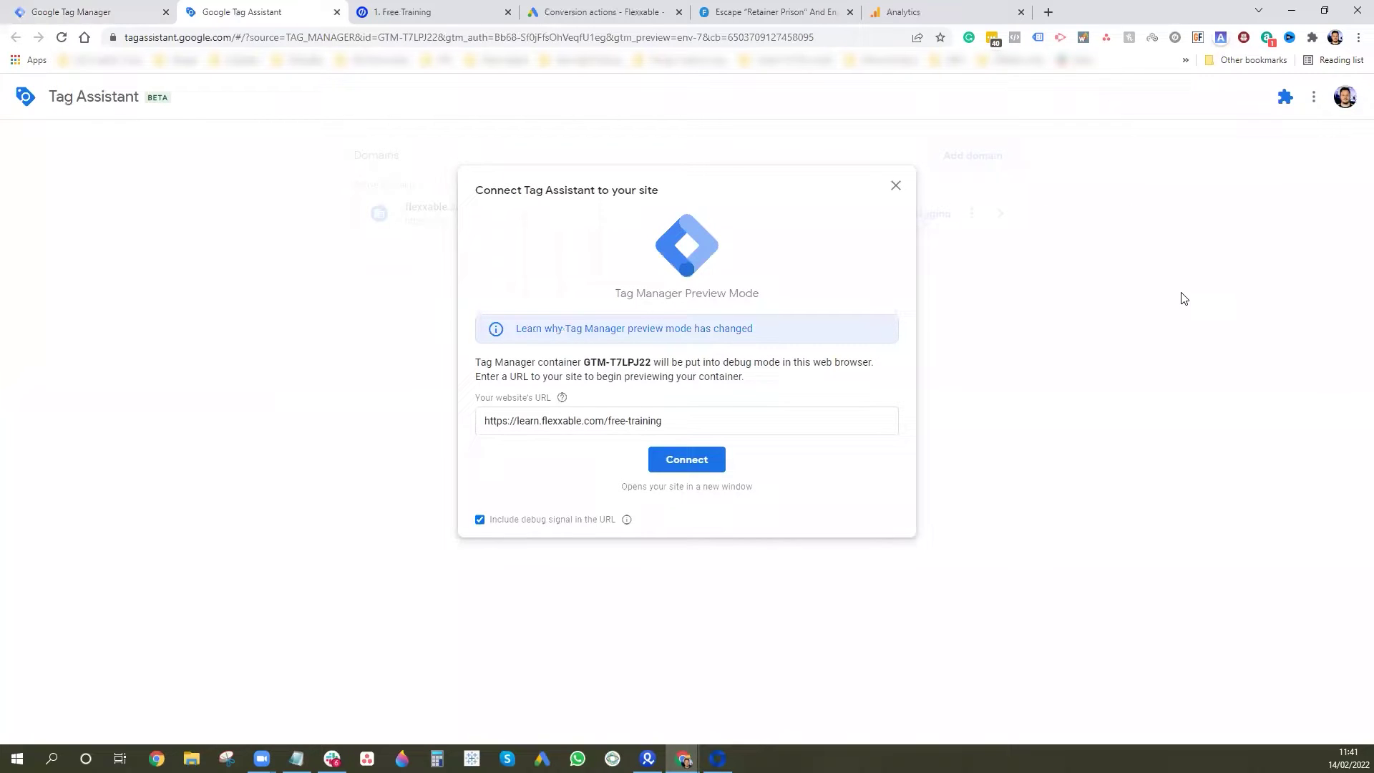
click(686, 462)
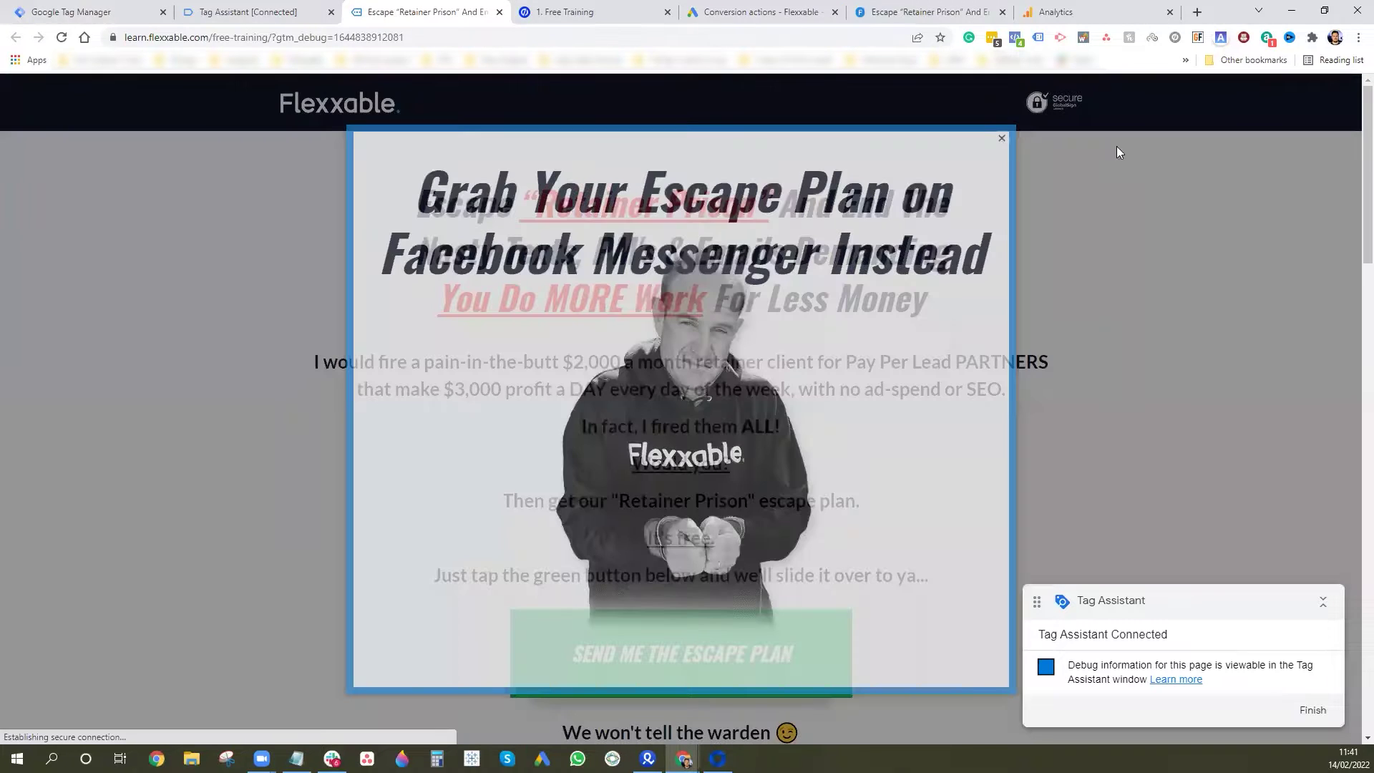
Step: Dismiss the Messenger and email sign-up popups on the landing page
click(1119, 152)
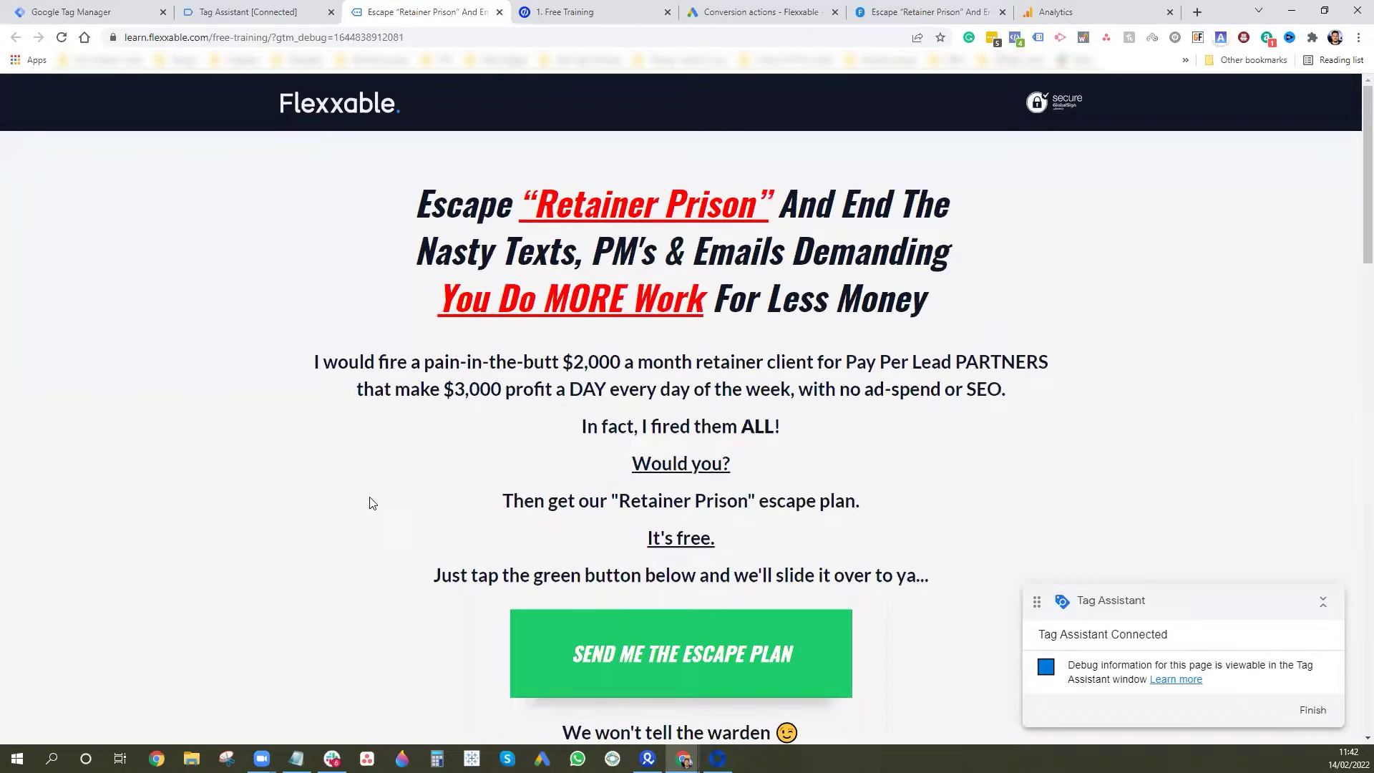
scroll(803, 509, down, 1)
scroll(776, 509, down, 1)
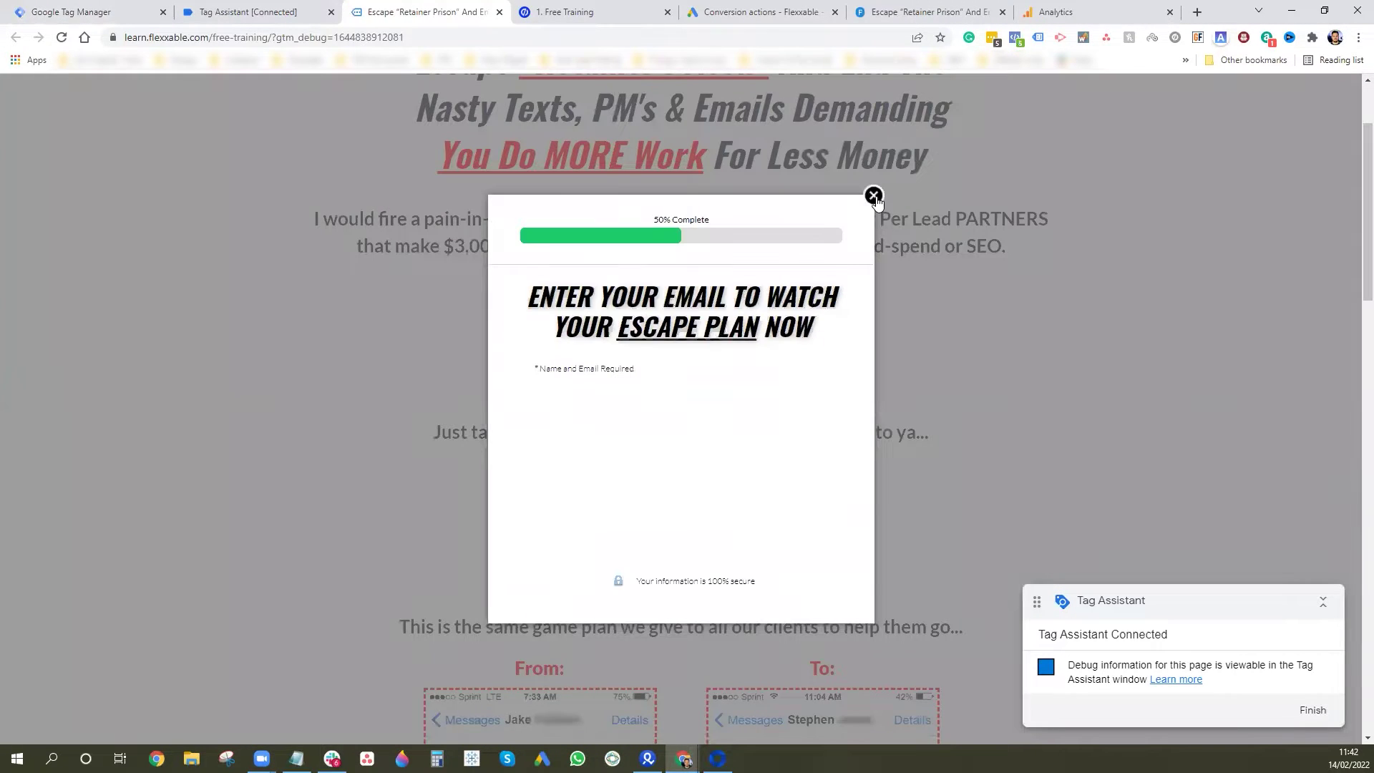
click(874, 197)
scroll(933, 423, down, 20)
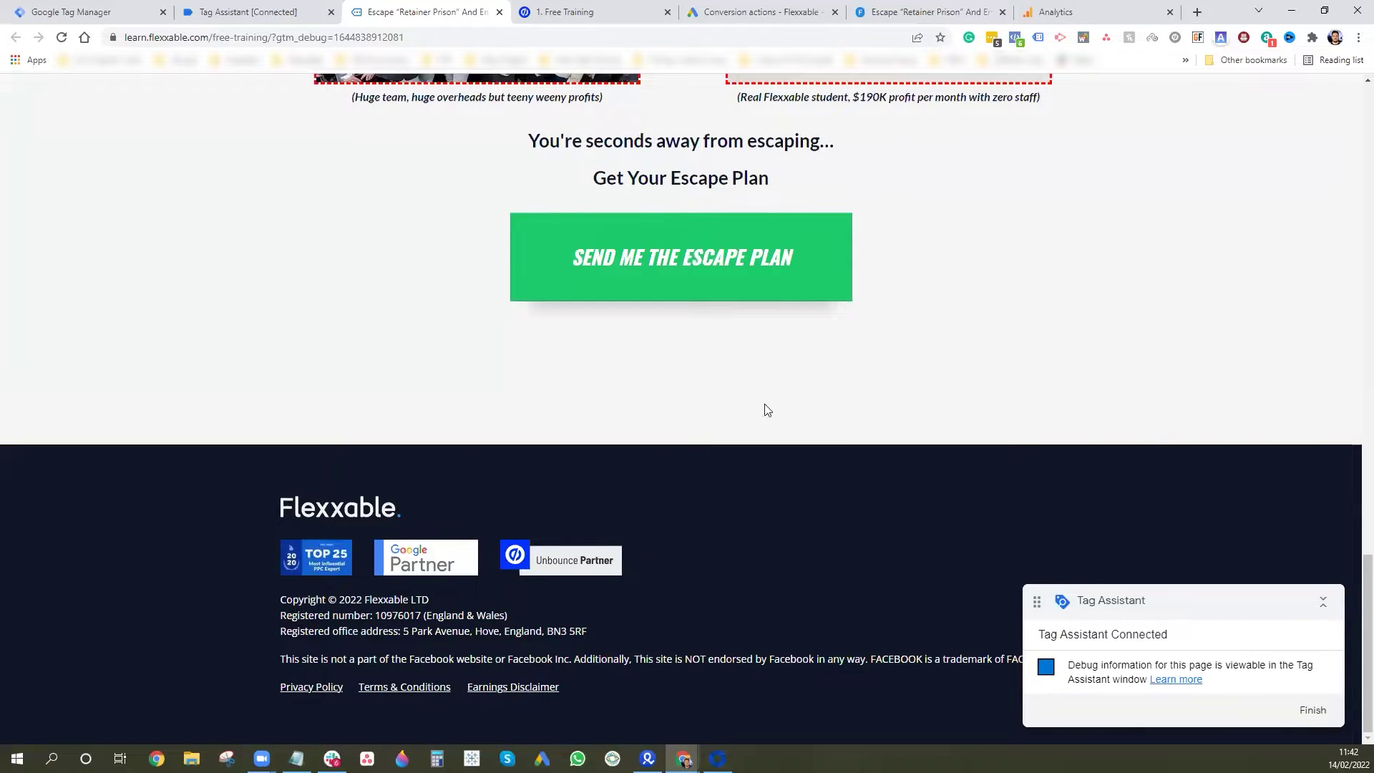
scroll(765, 404, up, 20)
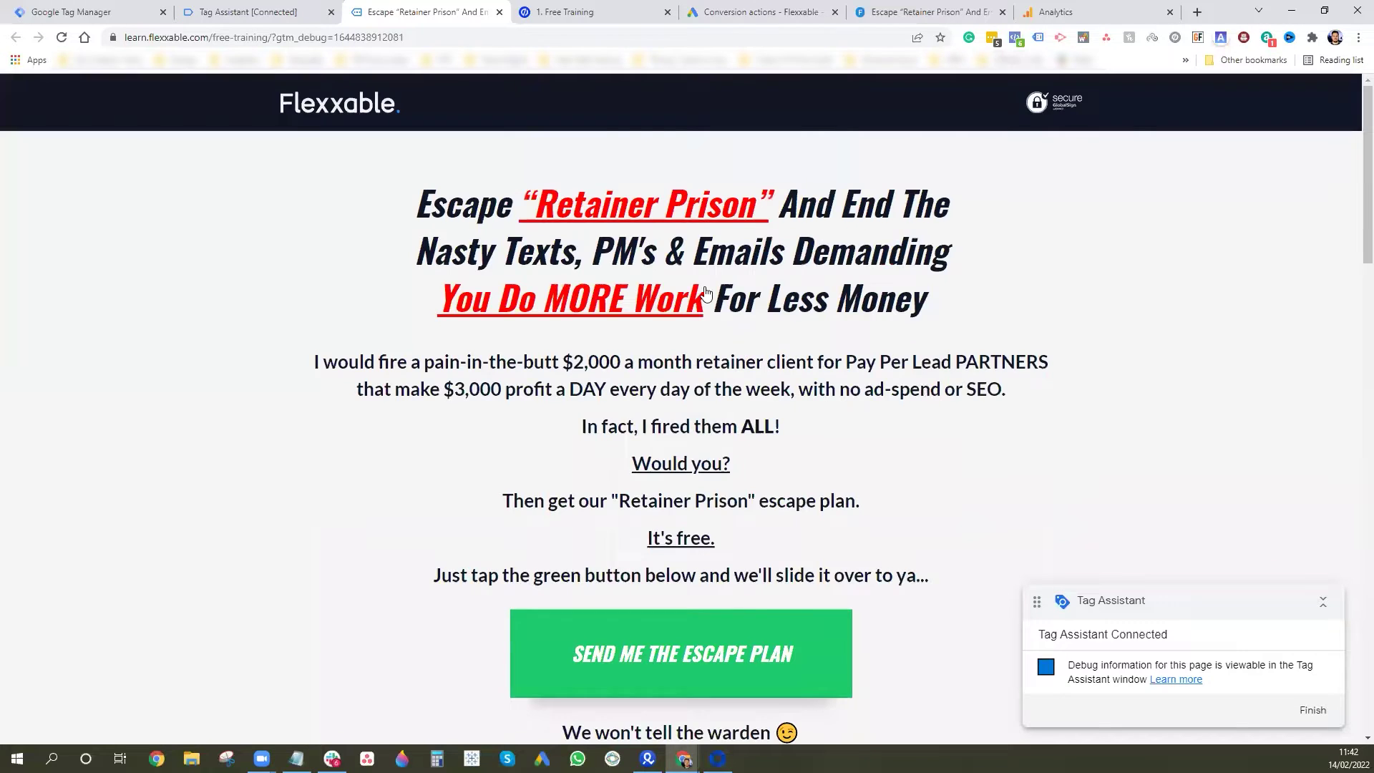
scroll(706, 292, down, 5)
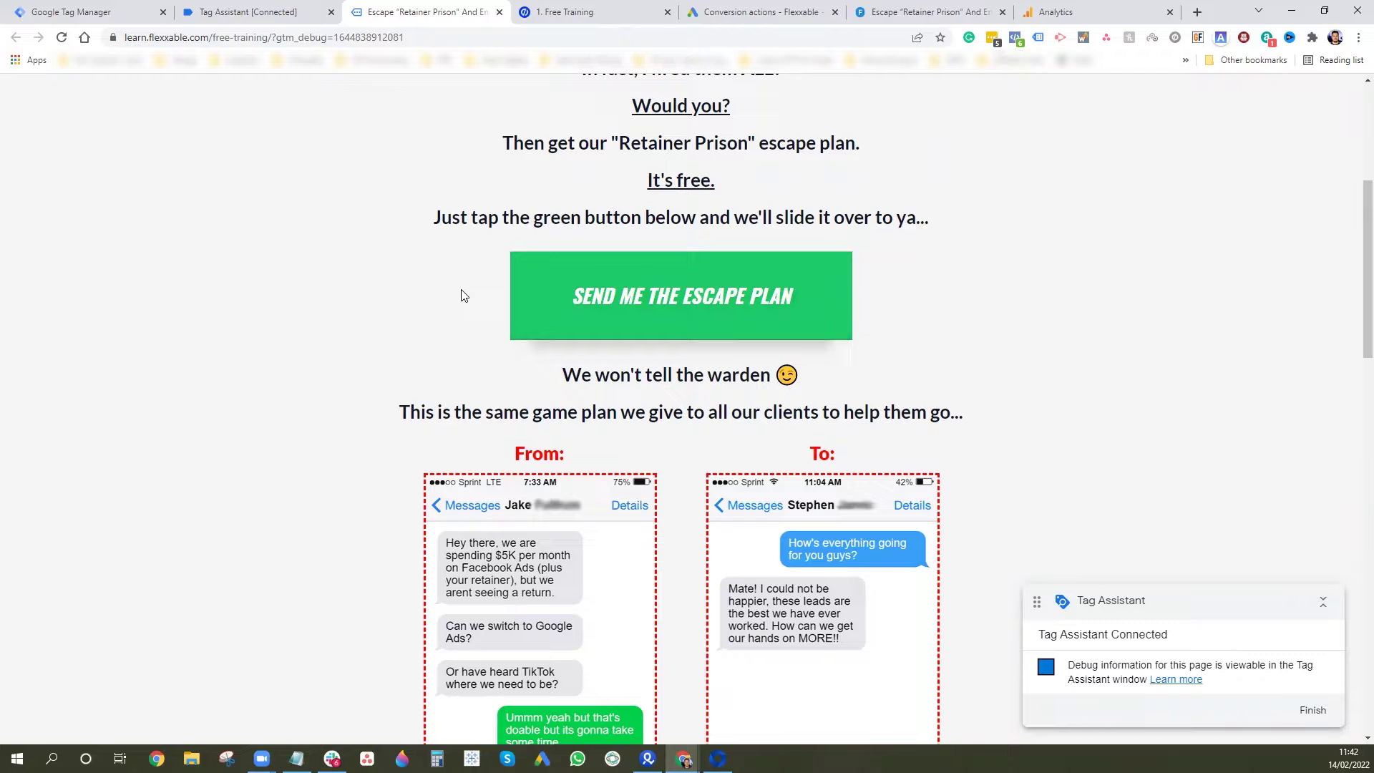
Step: Click the green SEND ME THE ESCAPE PLAN button and view the recorded events in Tag Assistant
click(693, 309)
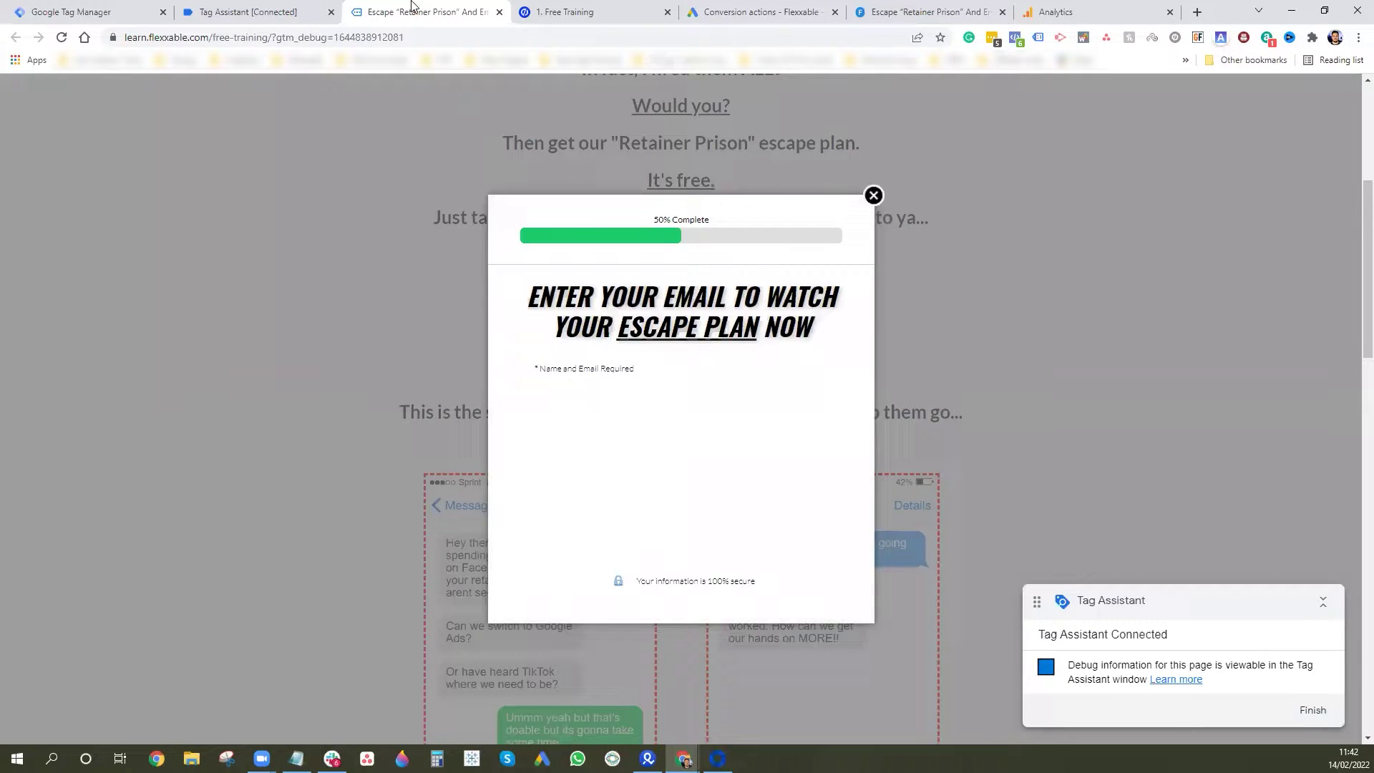
click(253, 10)
click(686, 346)
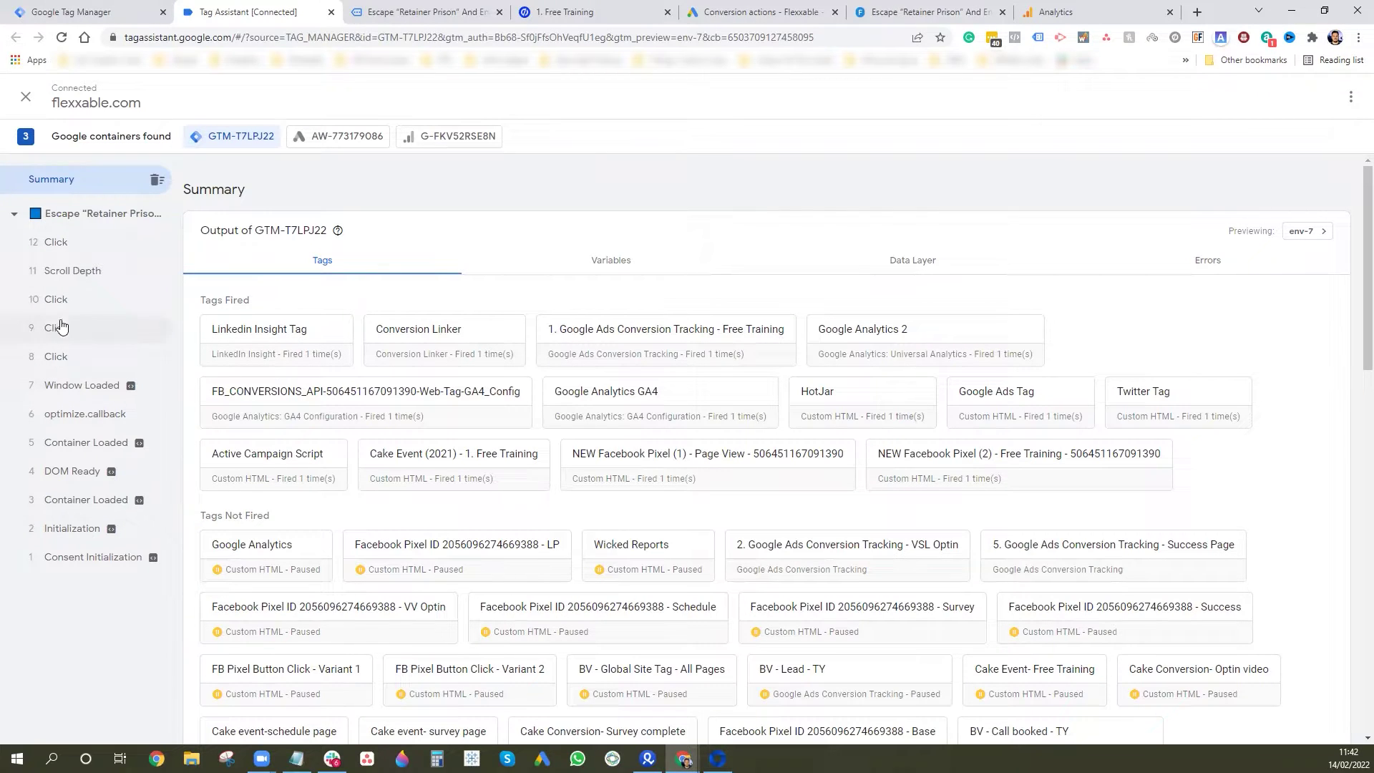
Step: Compare the variables of Click events 8, 9, 10 and 12, finding 'SEND ME THE ESCAPE PLAN' on event 12
click(60, 356)
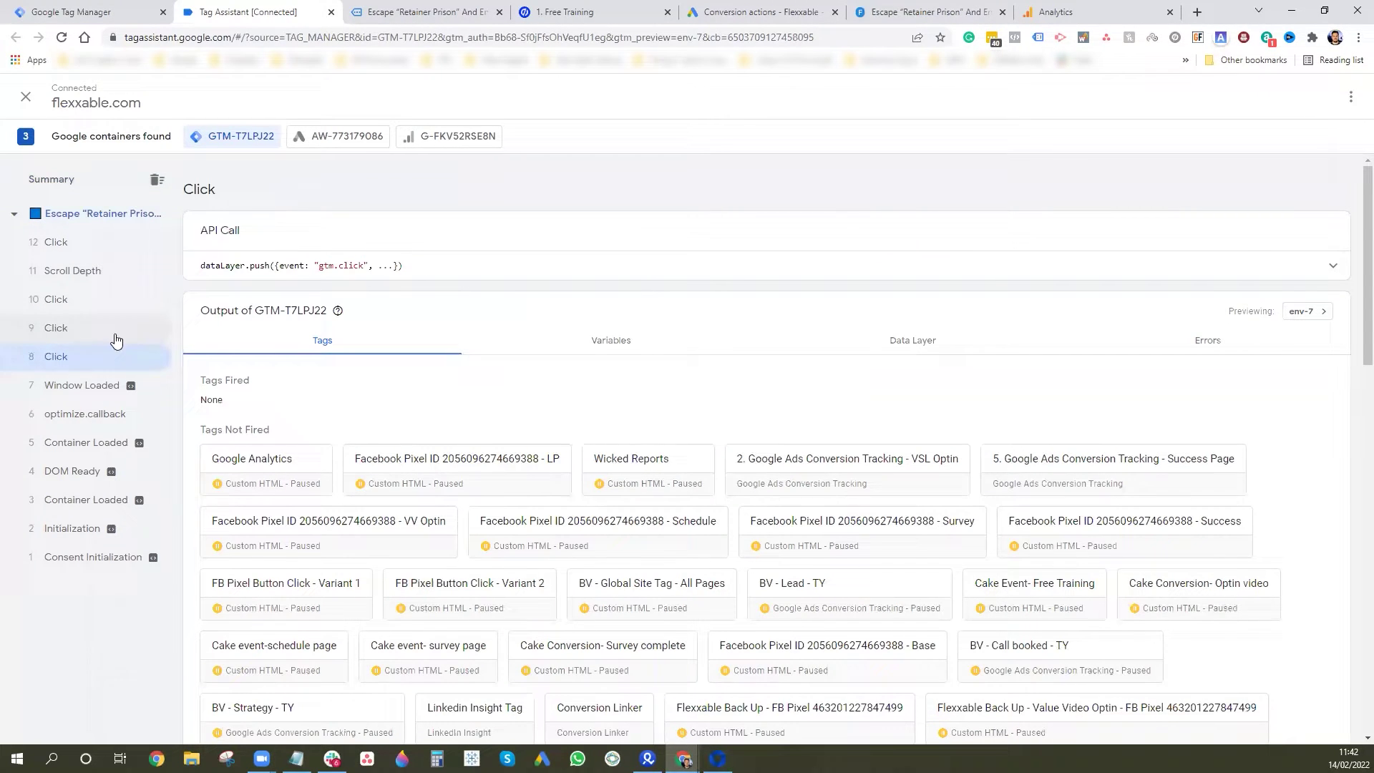
click(610, 346)
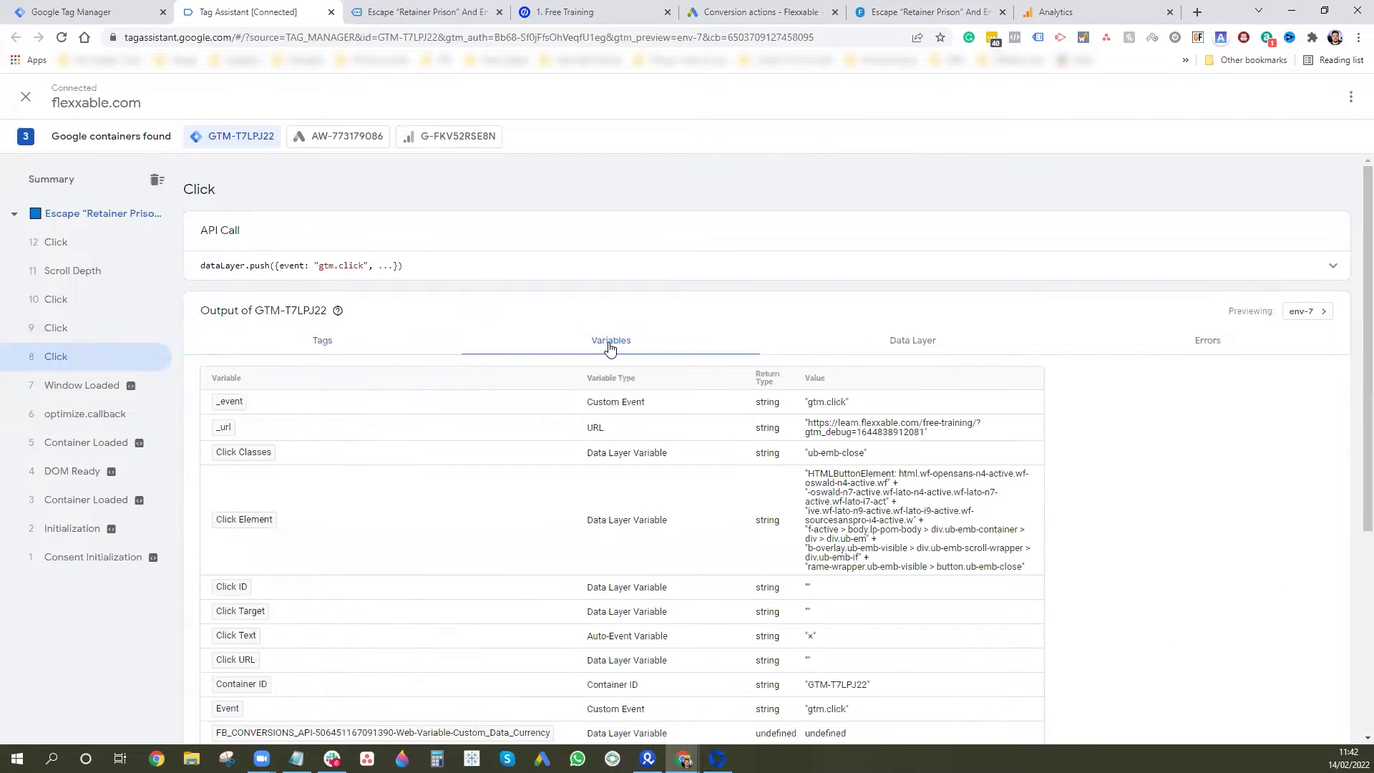
click(63, 332)
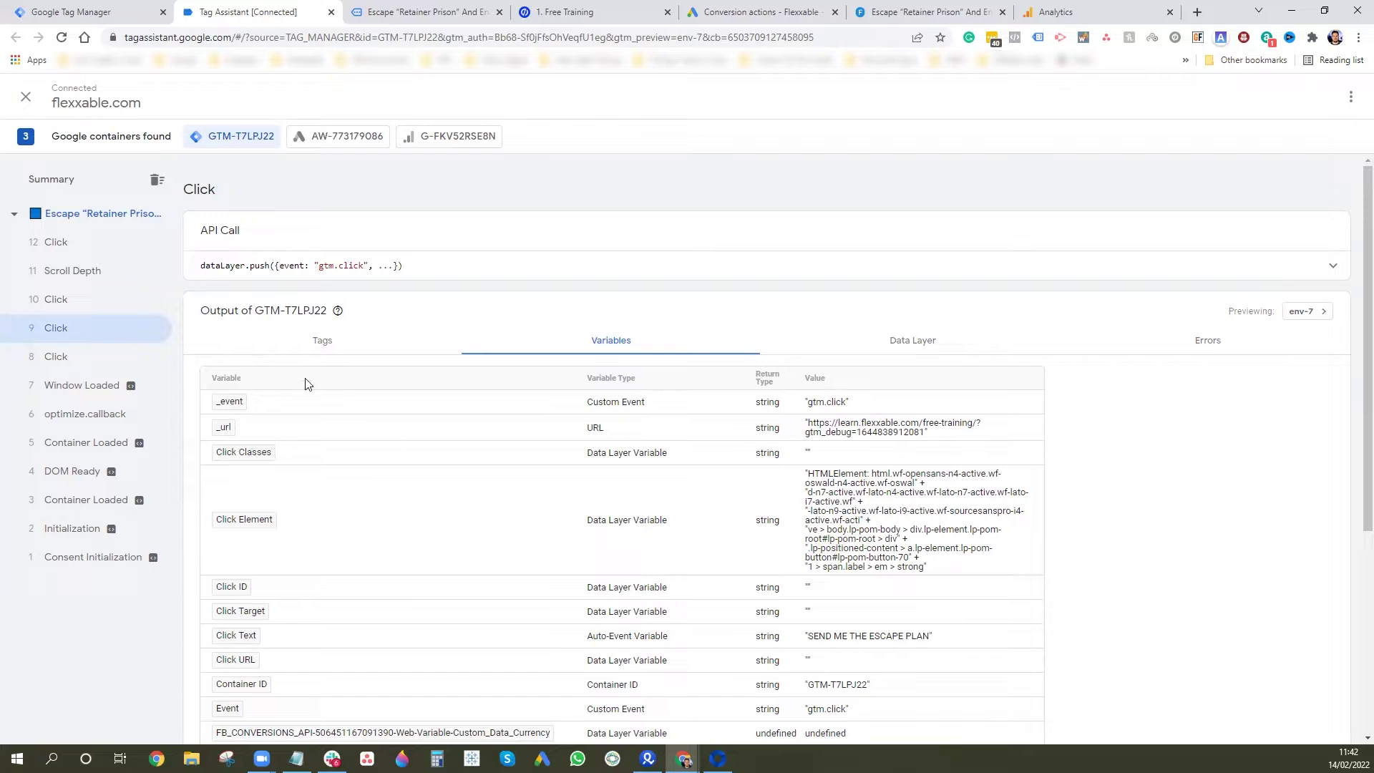
click(67, 300)
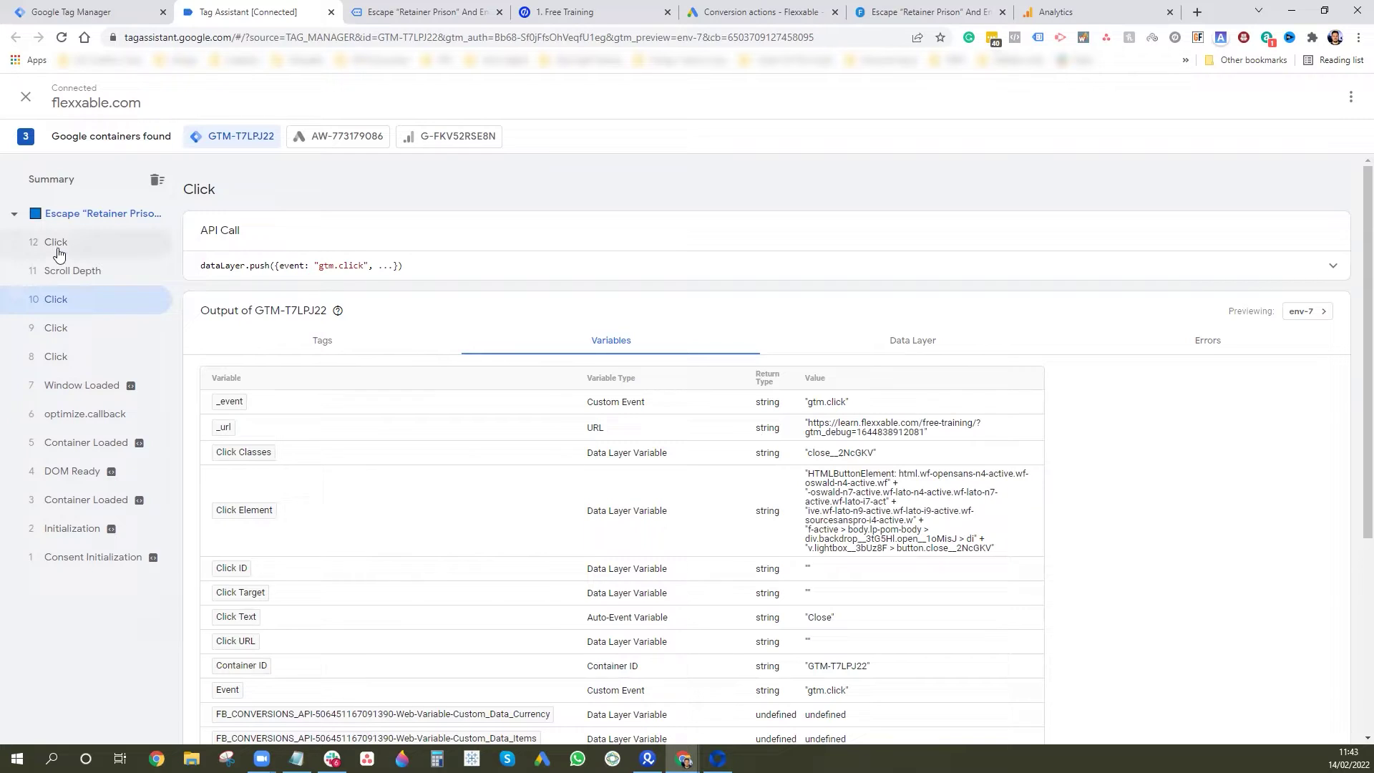
click(60, 255)
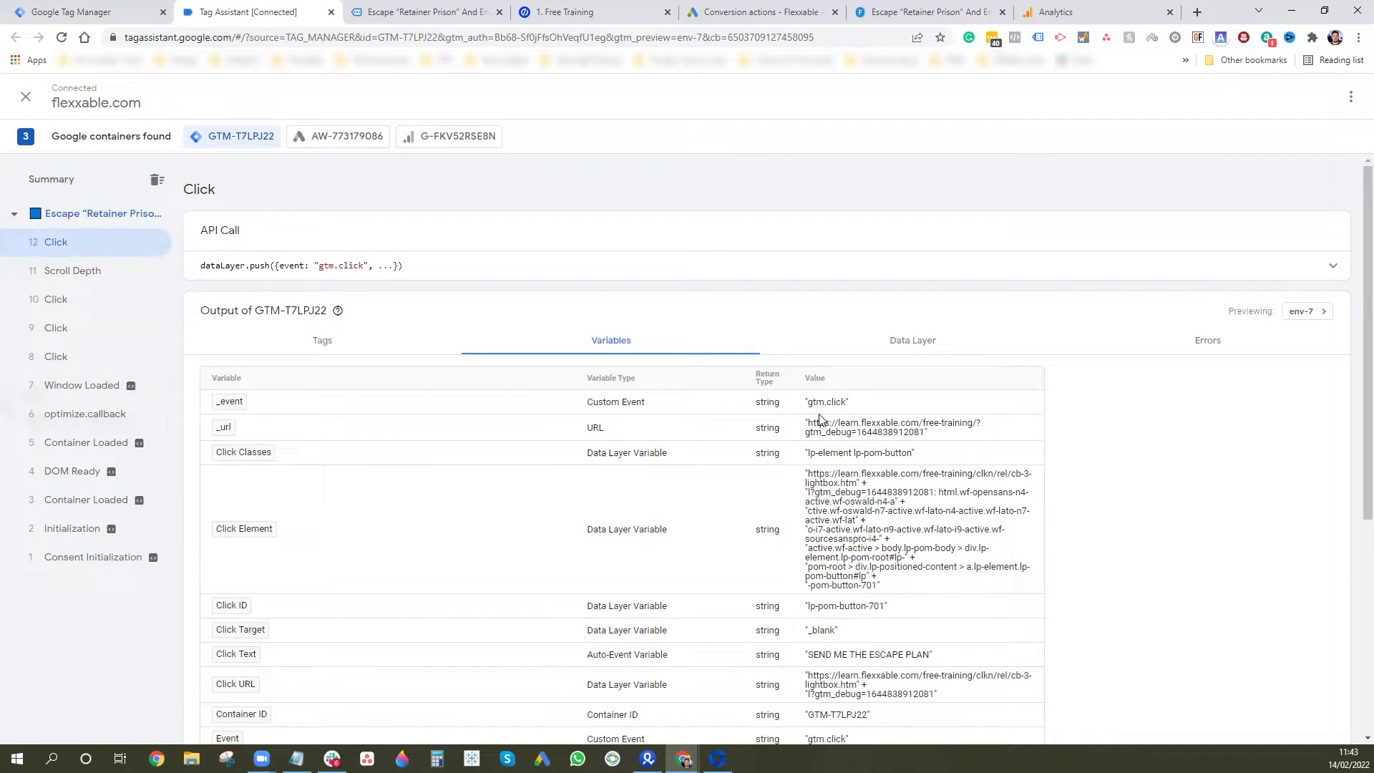
scroll(710, 330, down, 2)
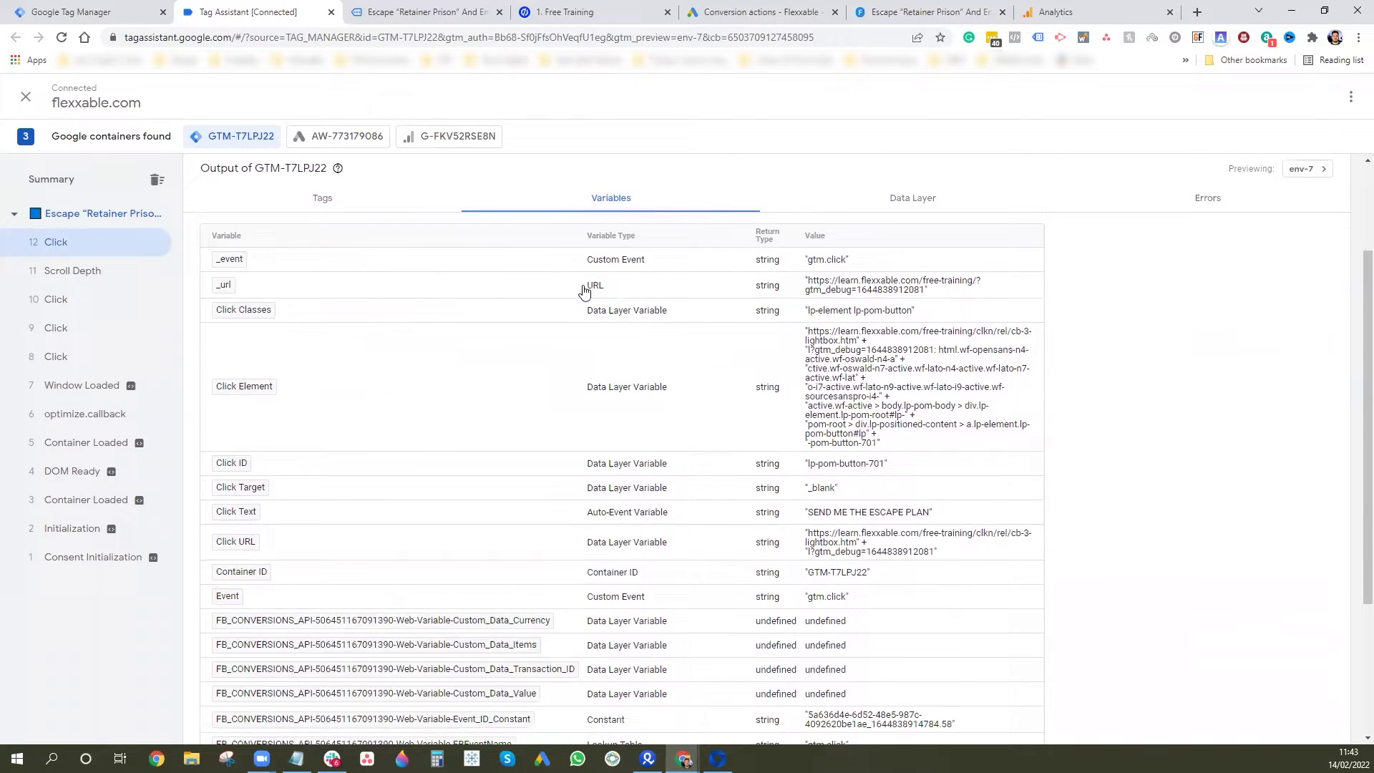
scroll(800, 280, up, 2)
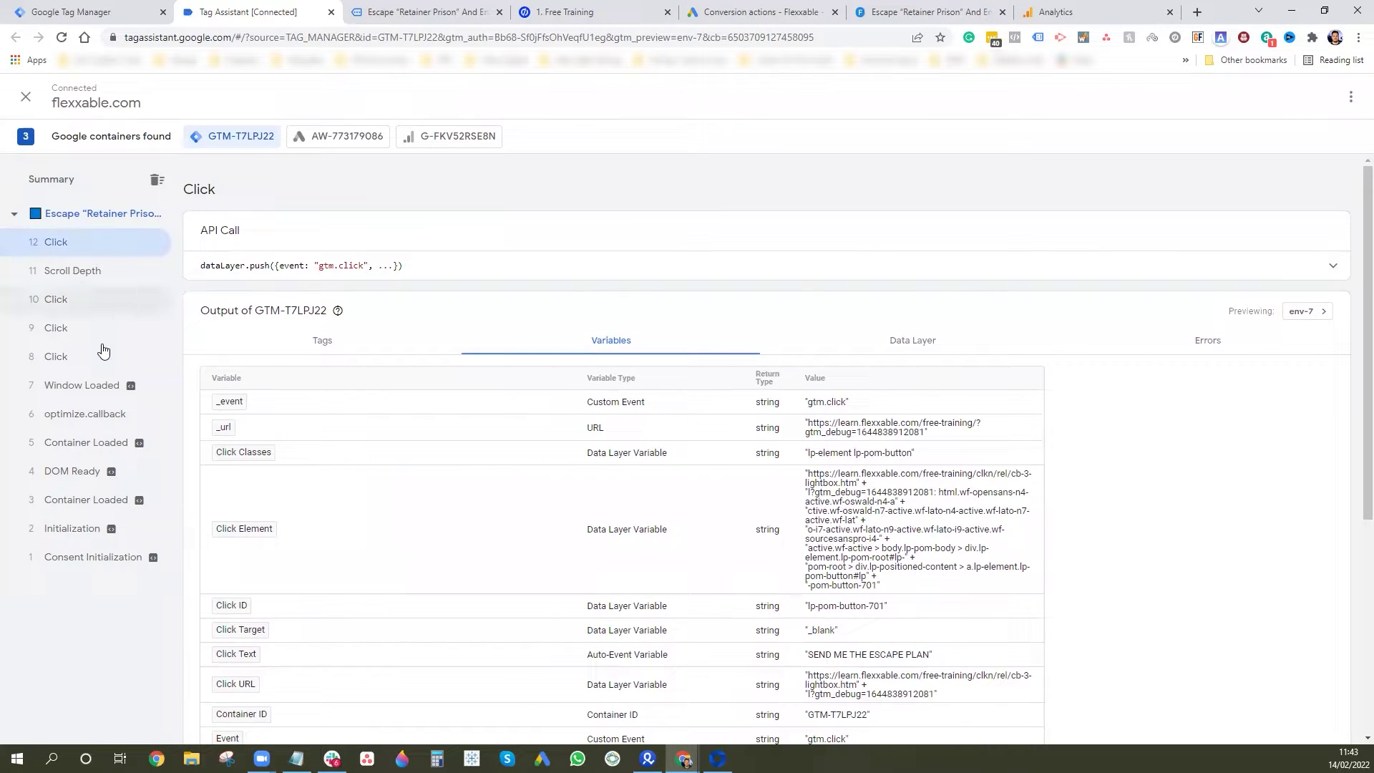
Step: Compare Click events 9 and 12's variables again, then close the landing page tab
click(72, 328)
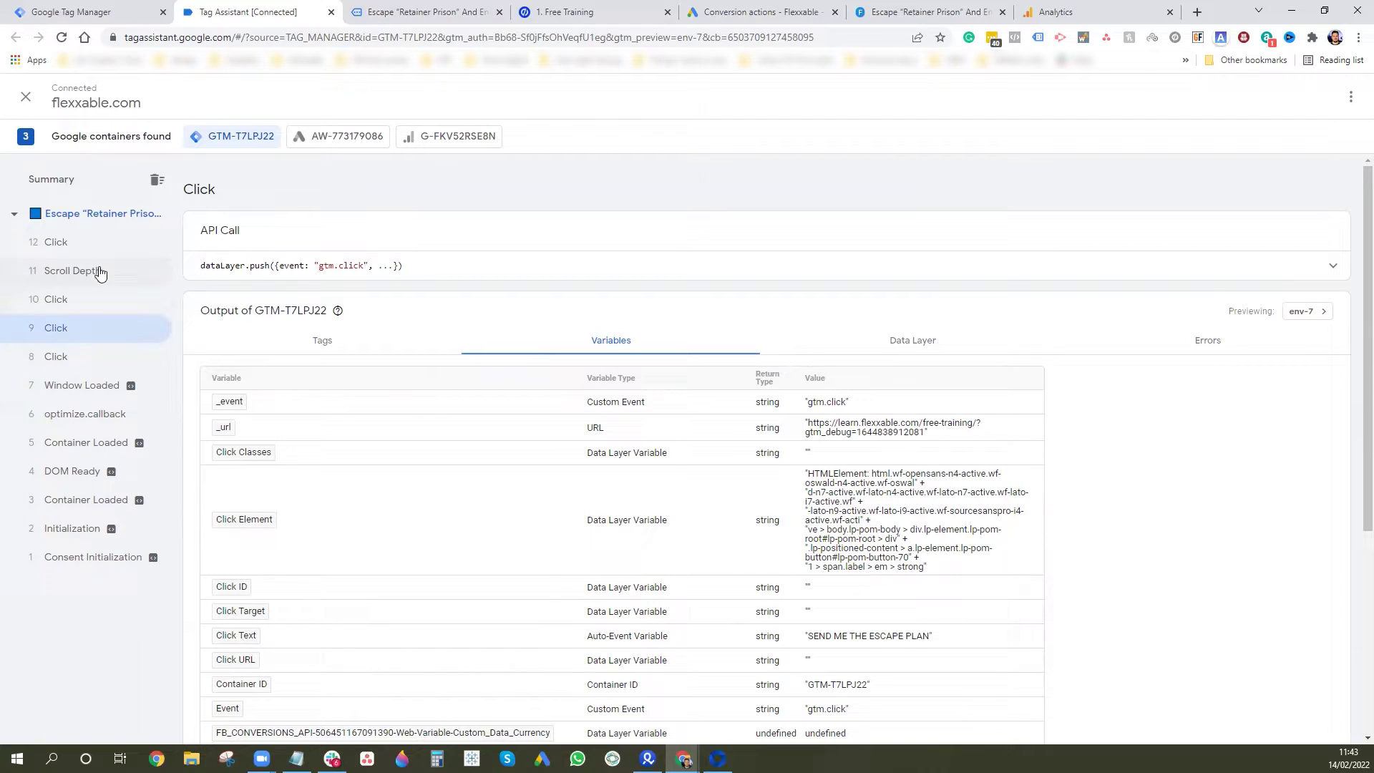
click(101, 244)
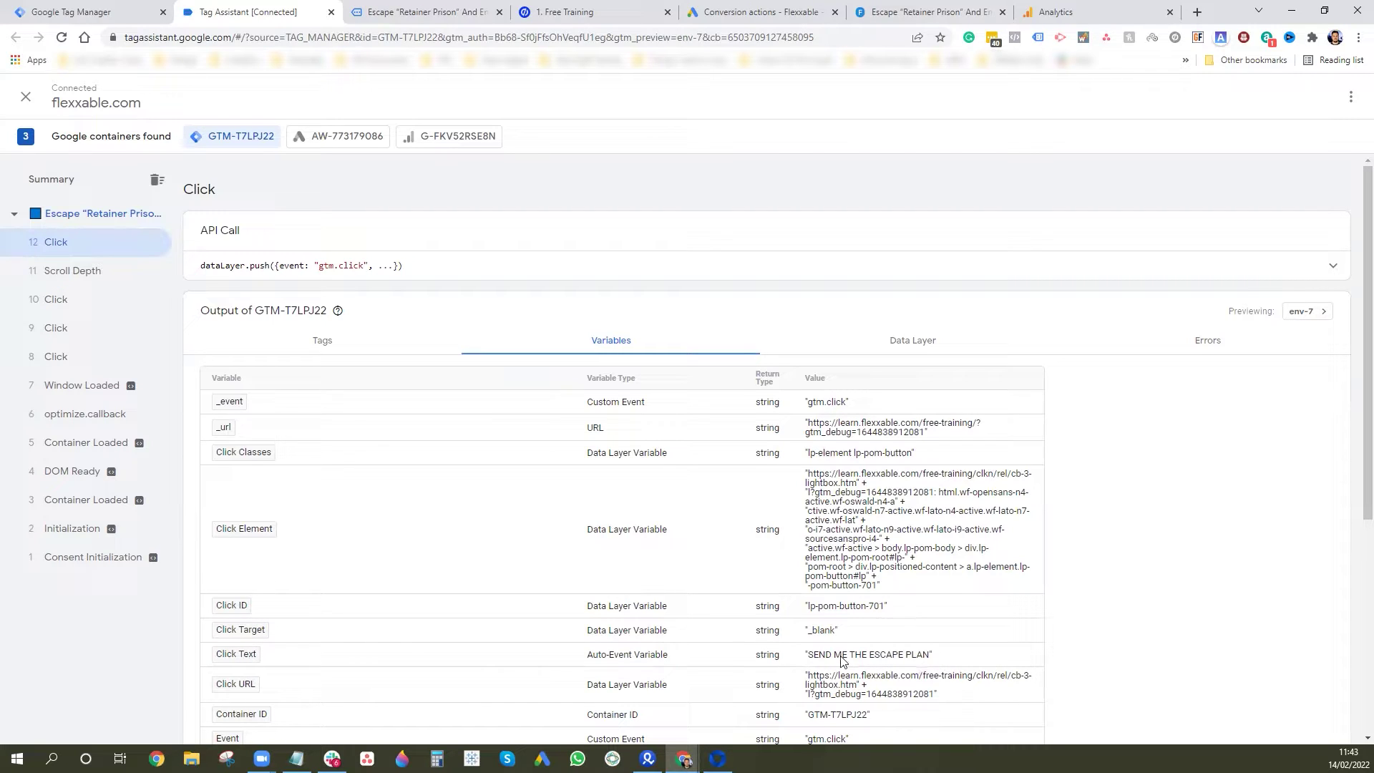
click(68, 328)
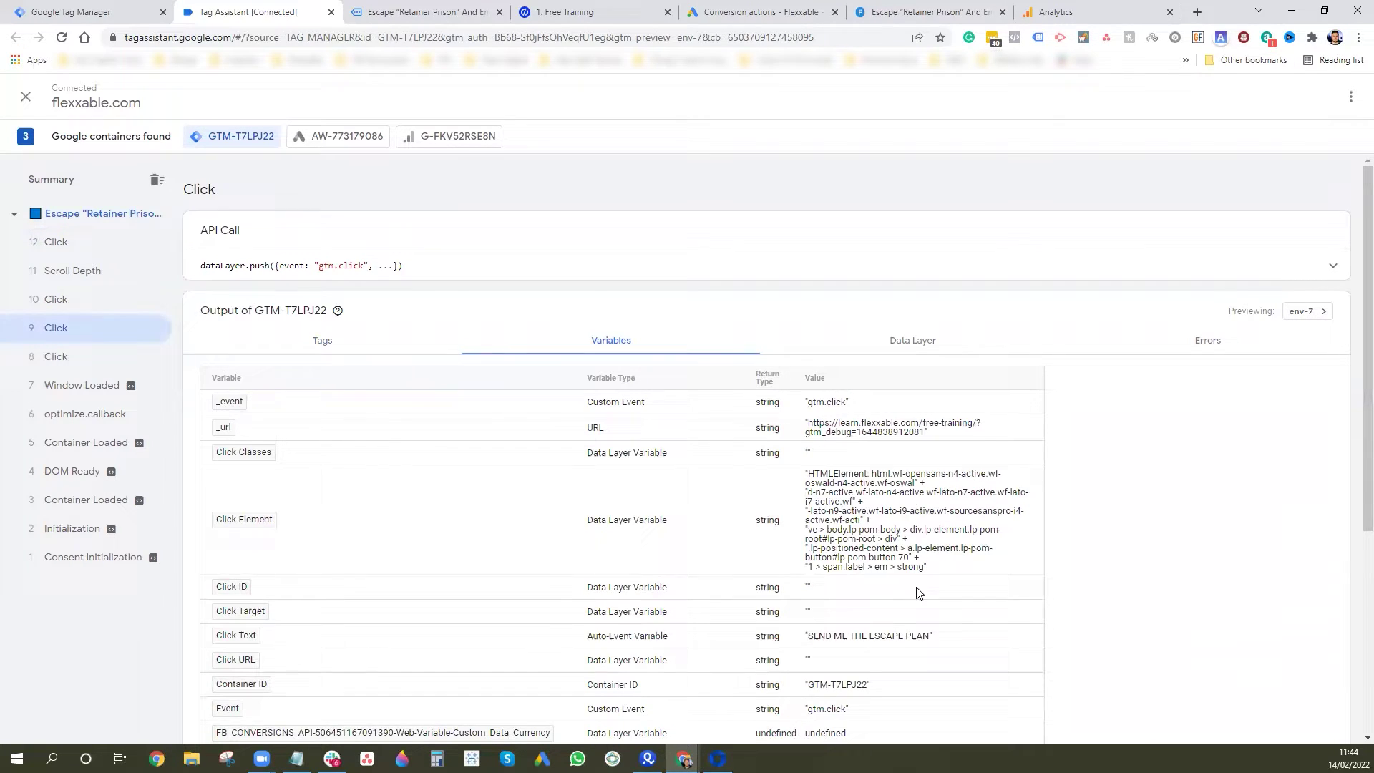
click(75, 243)
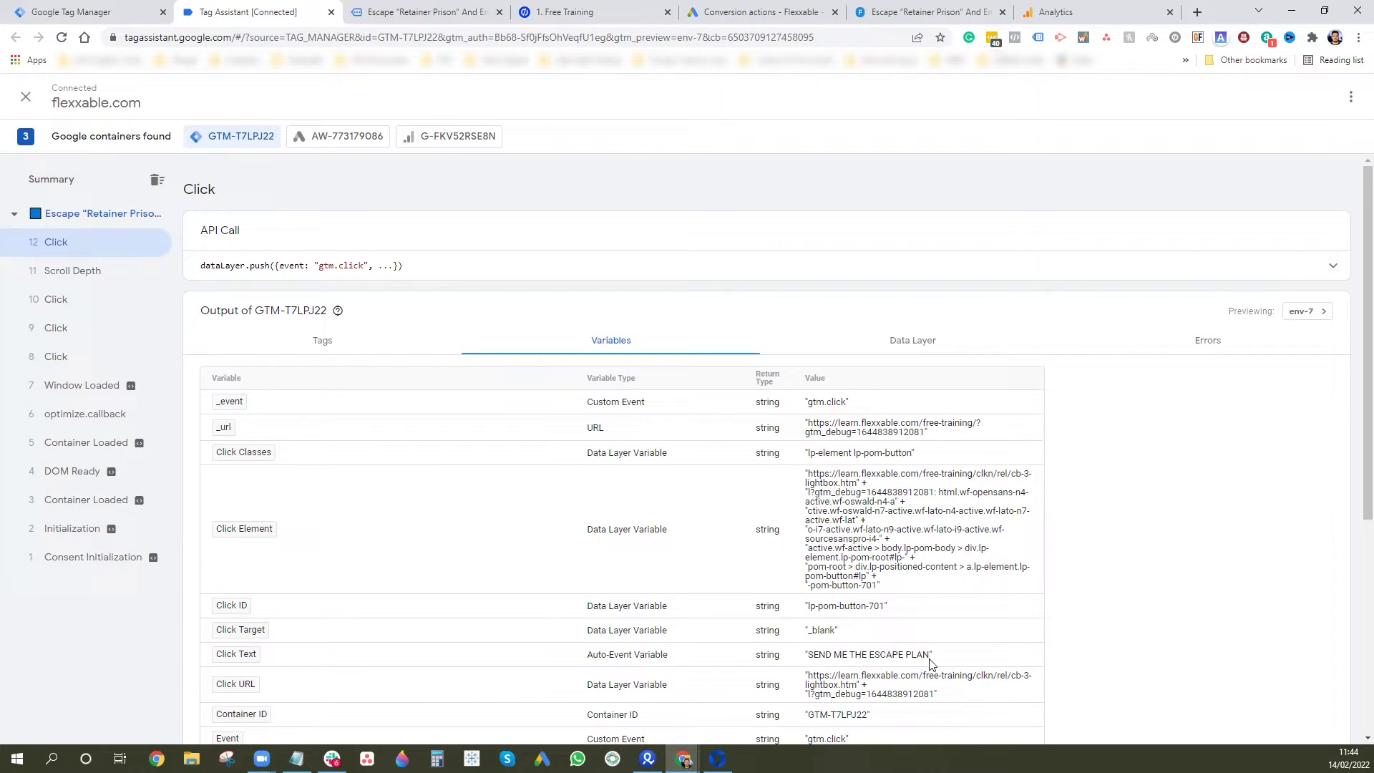
click(499, 12)
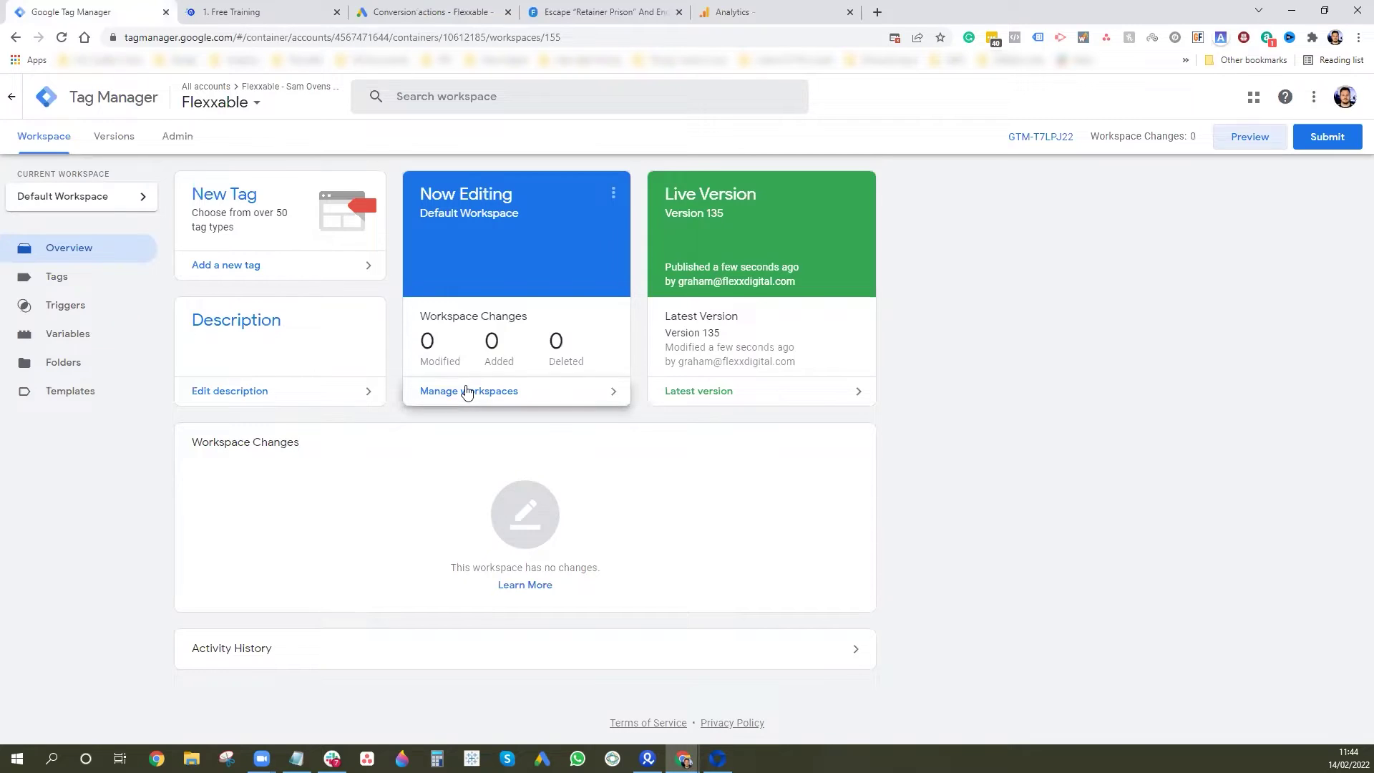
Step: Rename Generic Click Trigger to 'SEND ME THE ESCAPE PLAN Click Trigger'
click(102, 311)
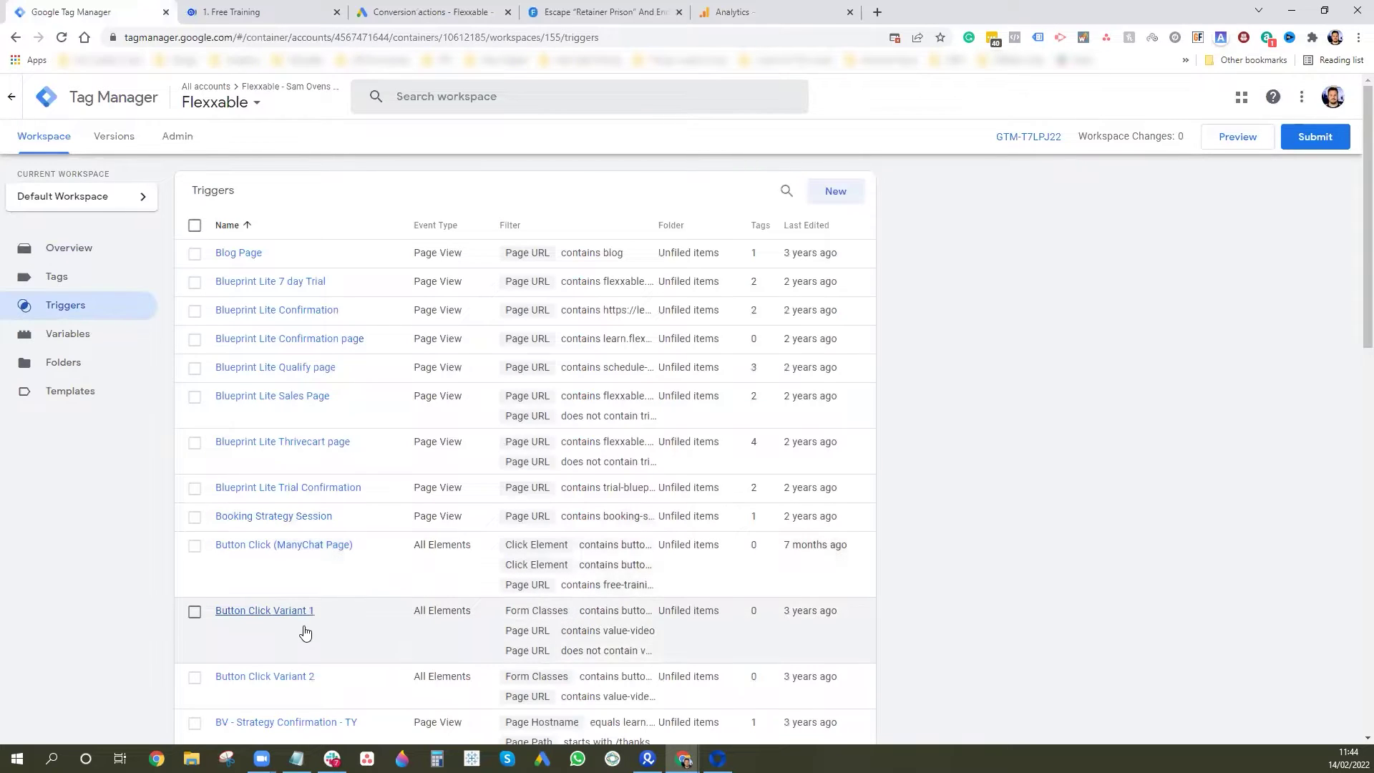
scroll(305, 632, down, 8)
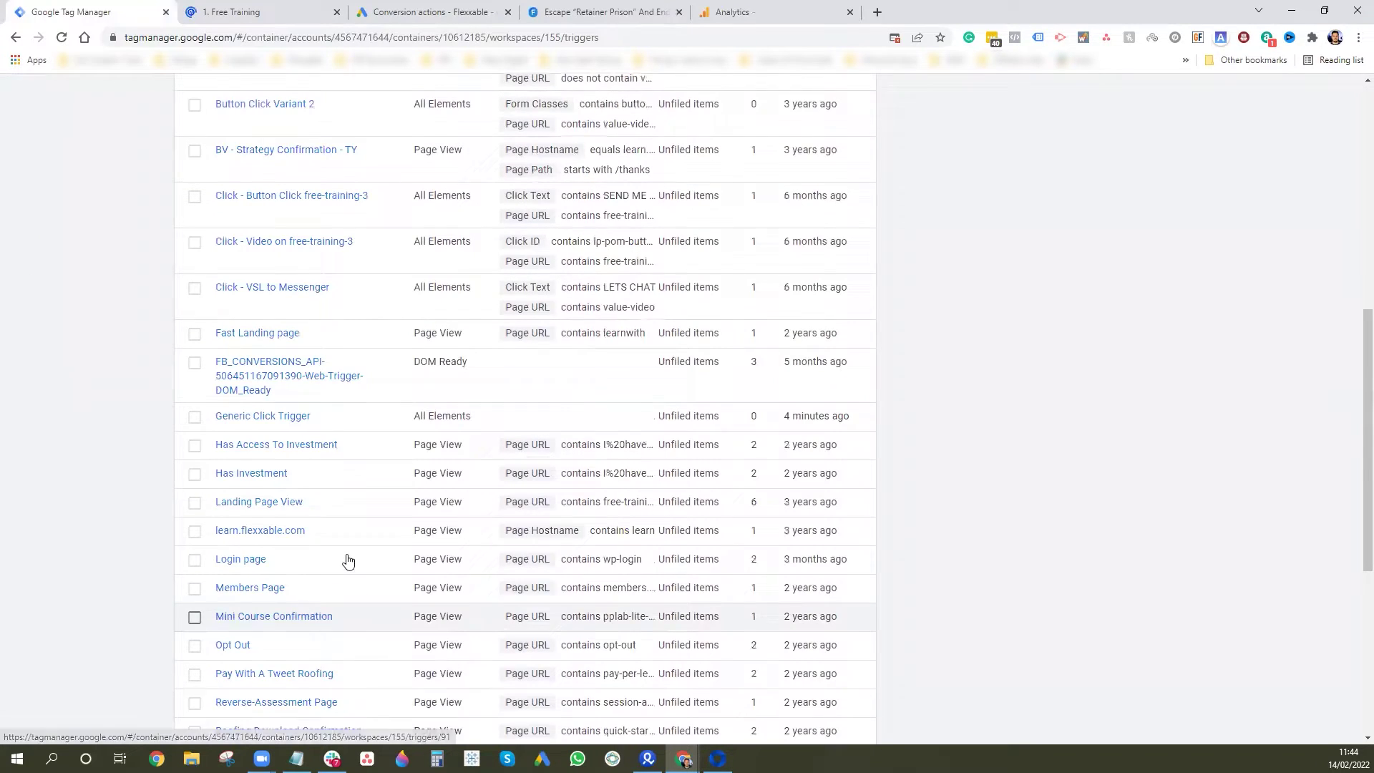
scroll(336, 537, down, 6)
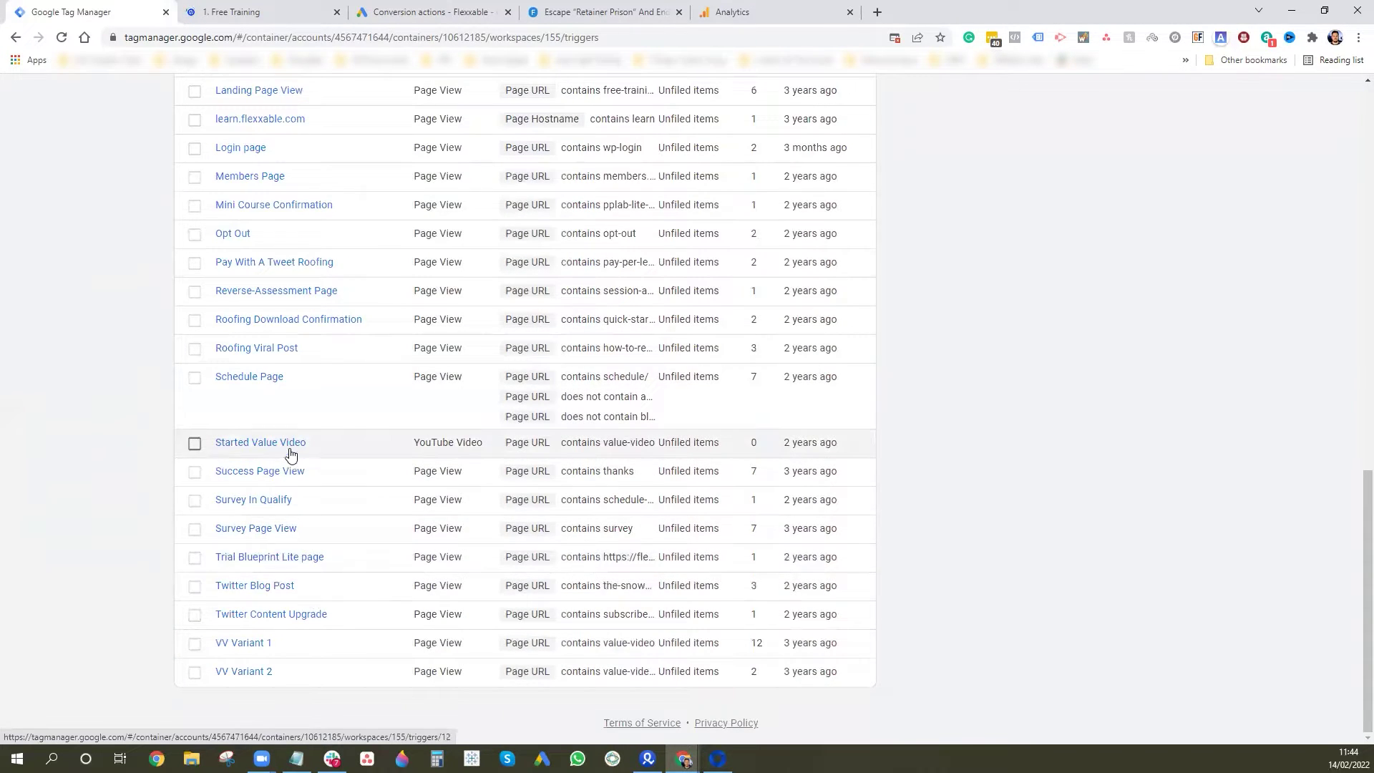
scroll(290, 447, up, 5)
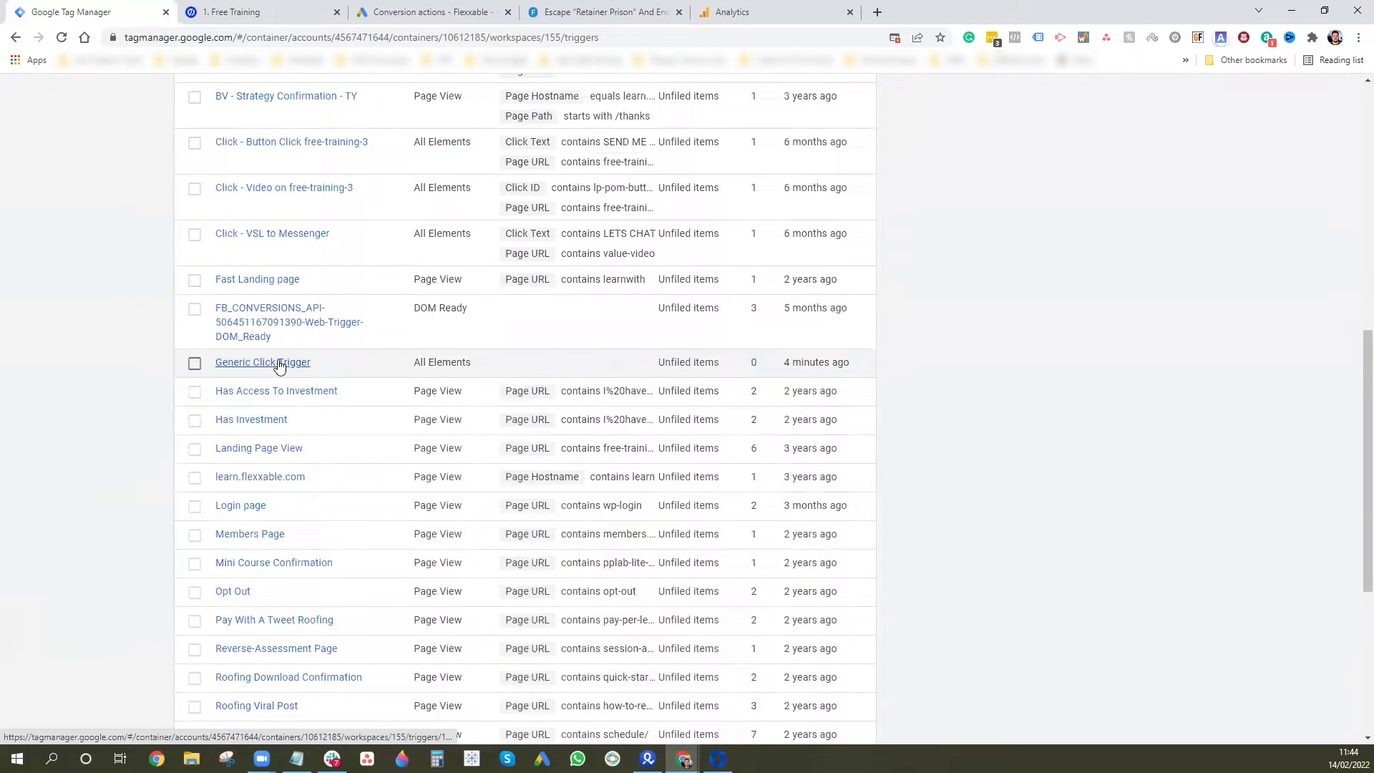
click(277, 364)
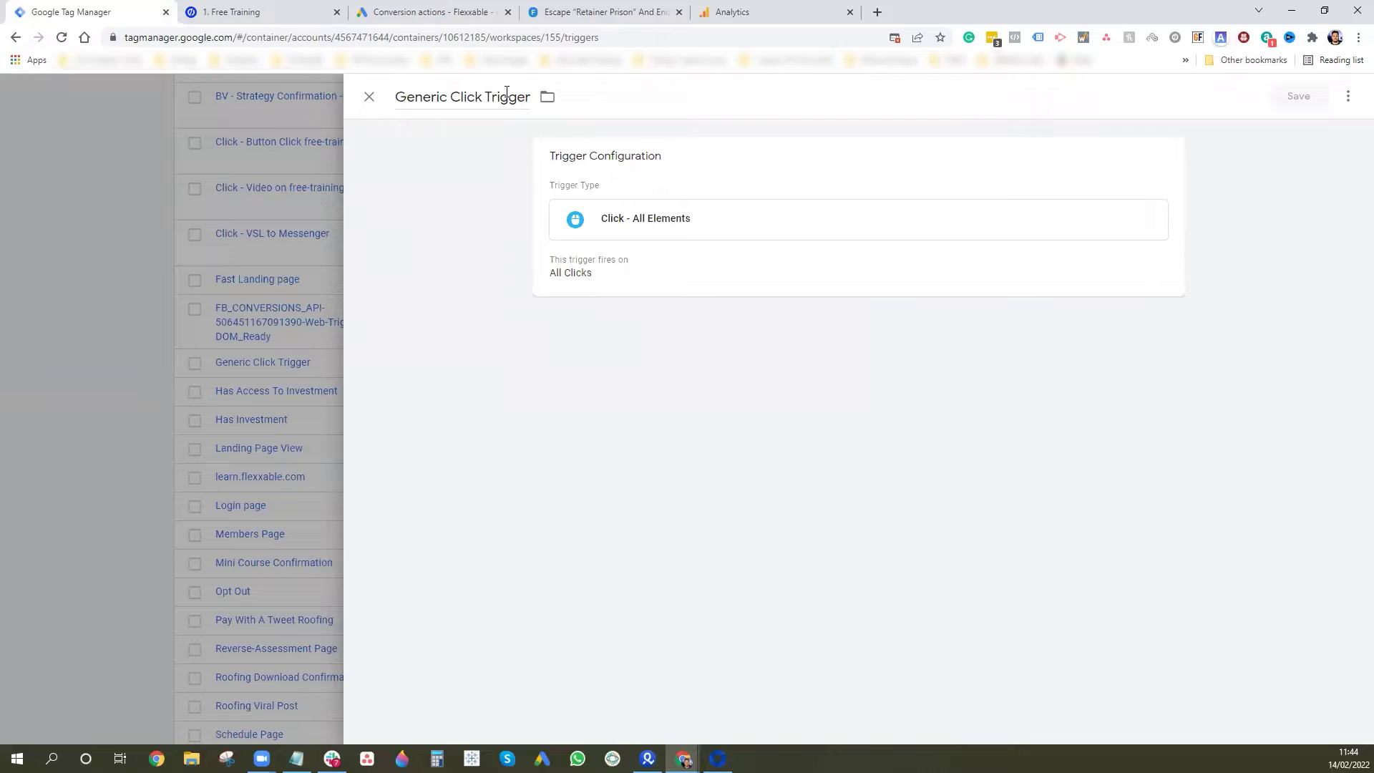
click(456, 97)
drag(446, 97, 391, 102)
click(345, 201)
click(457, 97)
drag(450, 96, 391, 103)
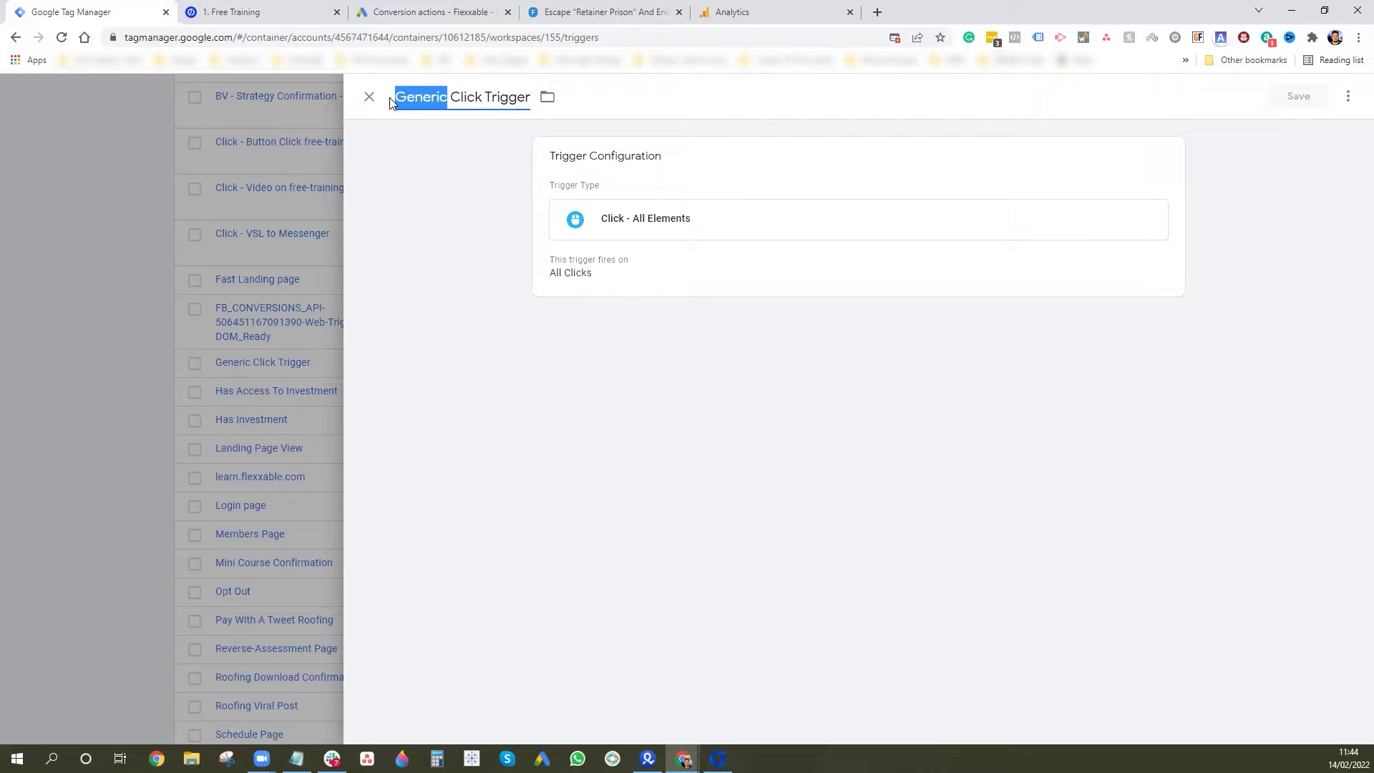
key(BackSpace)
text(SEND ME THE E)
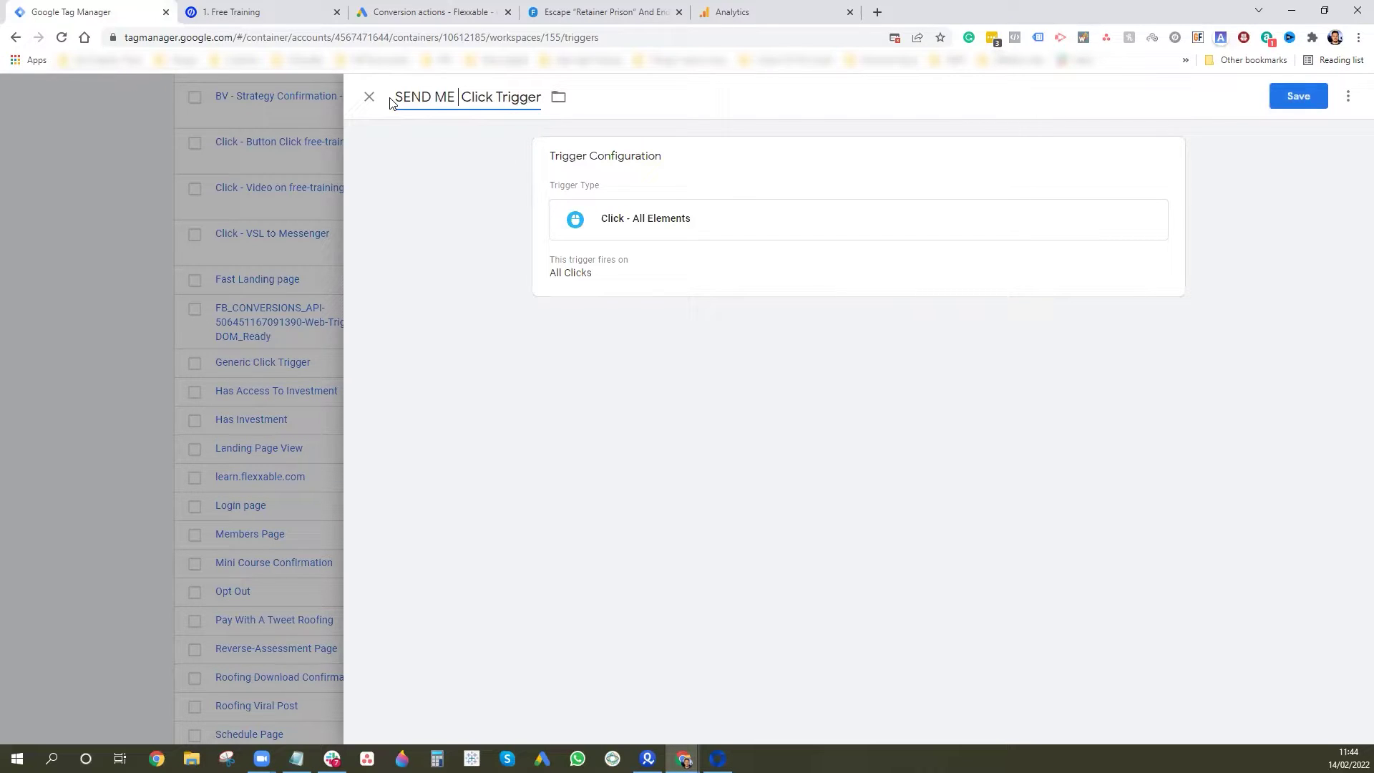
text(SCAPE PLAN)
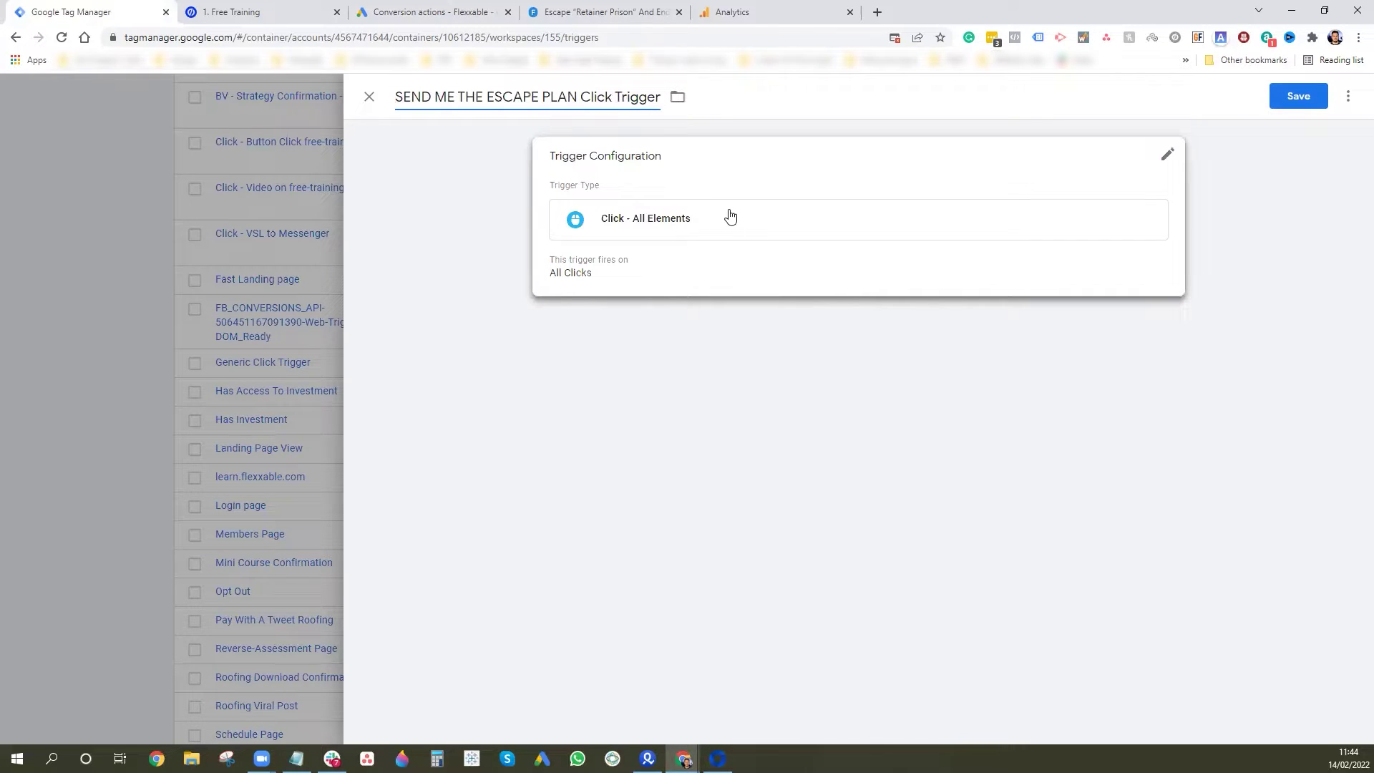
text(")
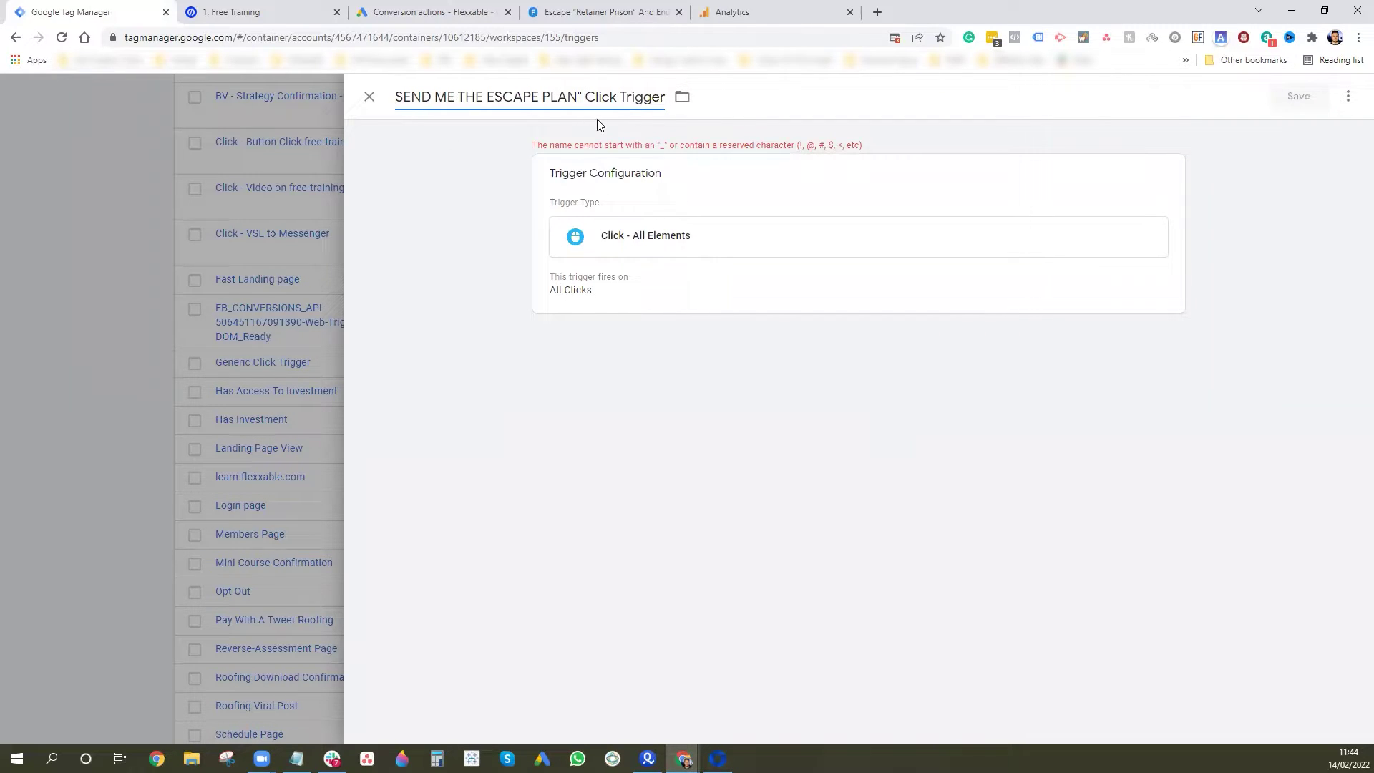
key(BackSpace)
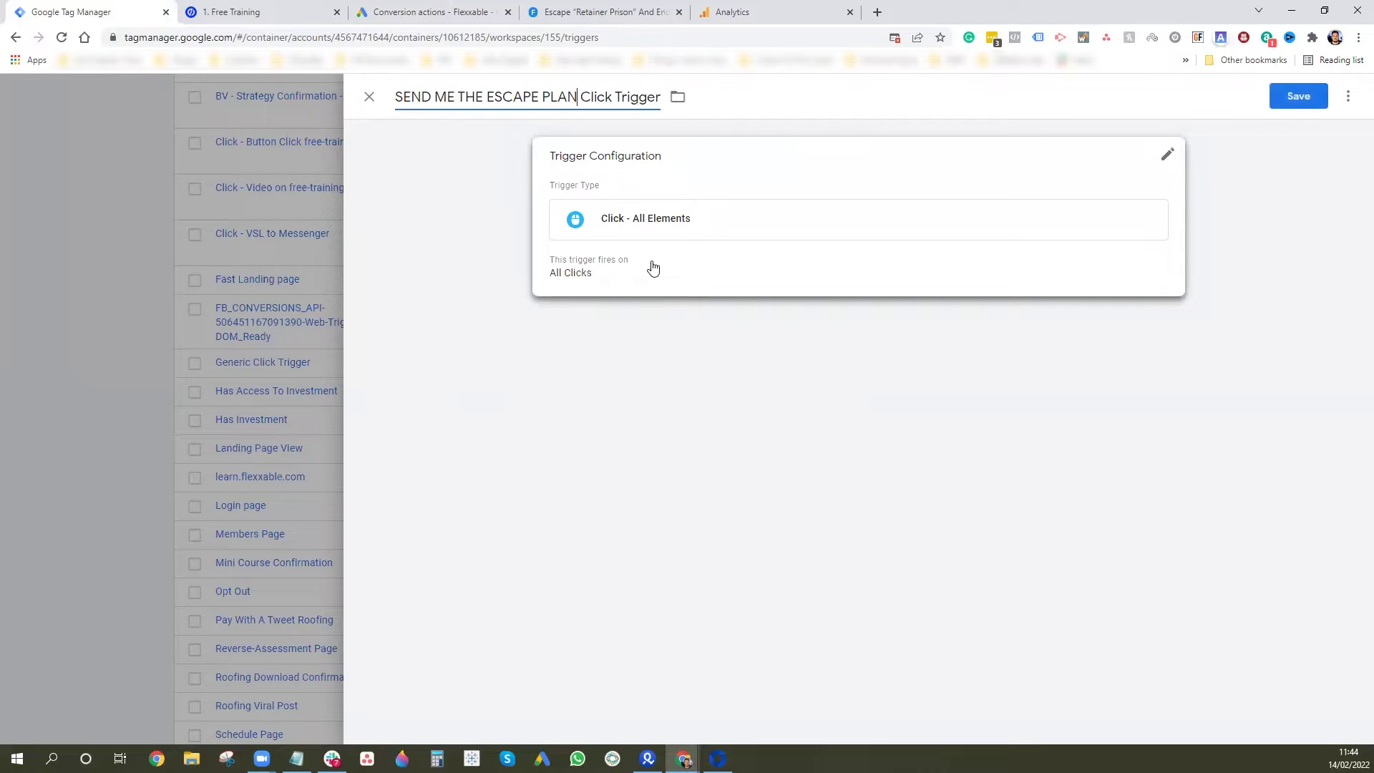
Step: Limit it to Some Clicks where Click Text contains 'SEND ME THE ESCAP' and save
click(718, 269)
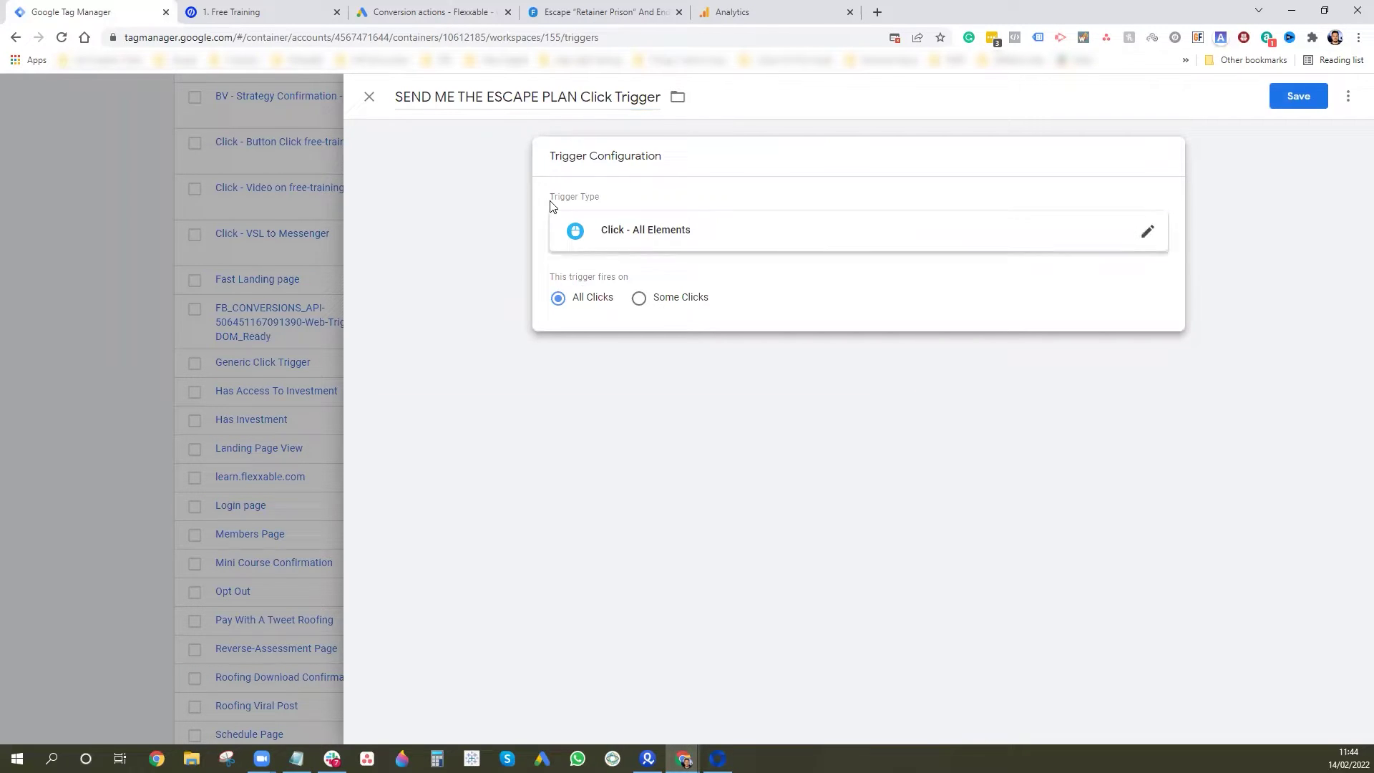
click(639, 299)
click(652, 359)
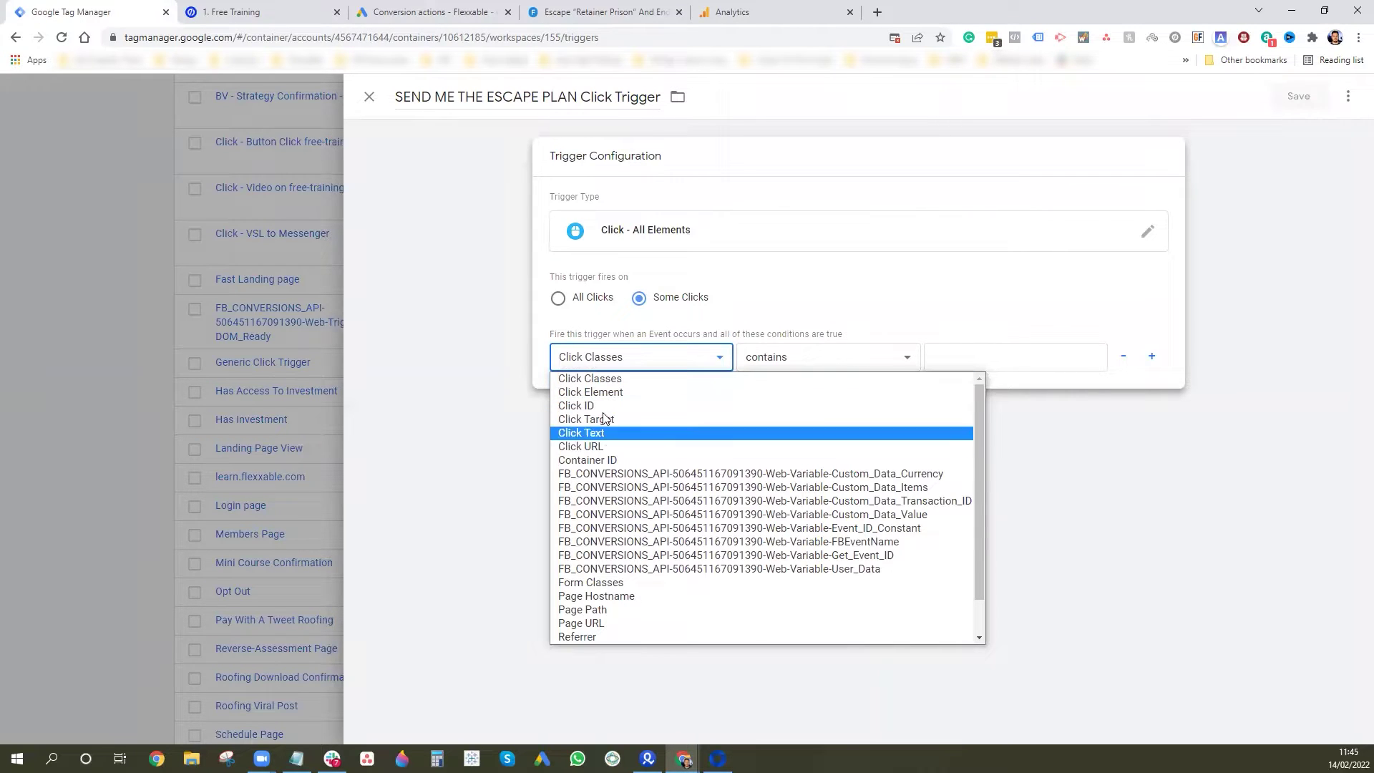
click(591, 431)
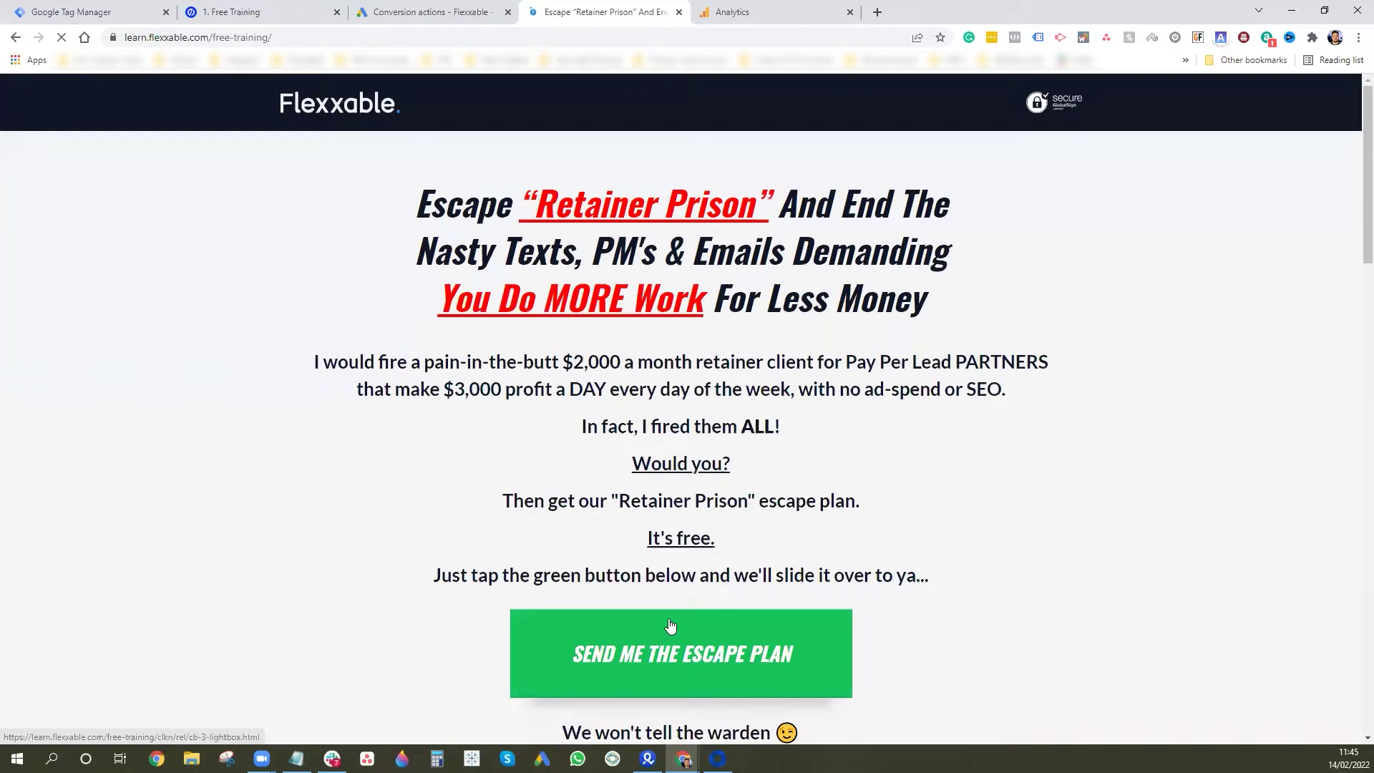
key(ctrl+shift+Tab)
key(ctrl+shift+Tab)
key(ctrl+shift+Tab)
click(1018, 363)
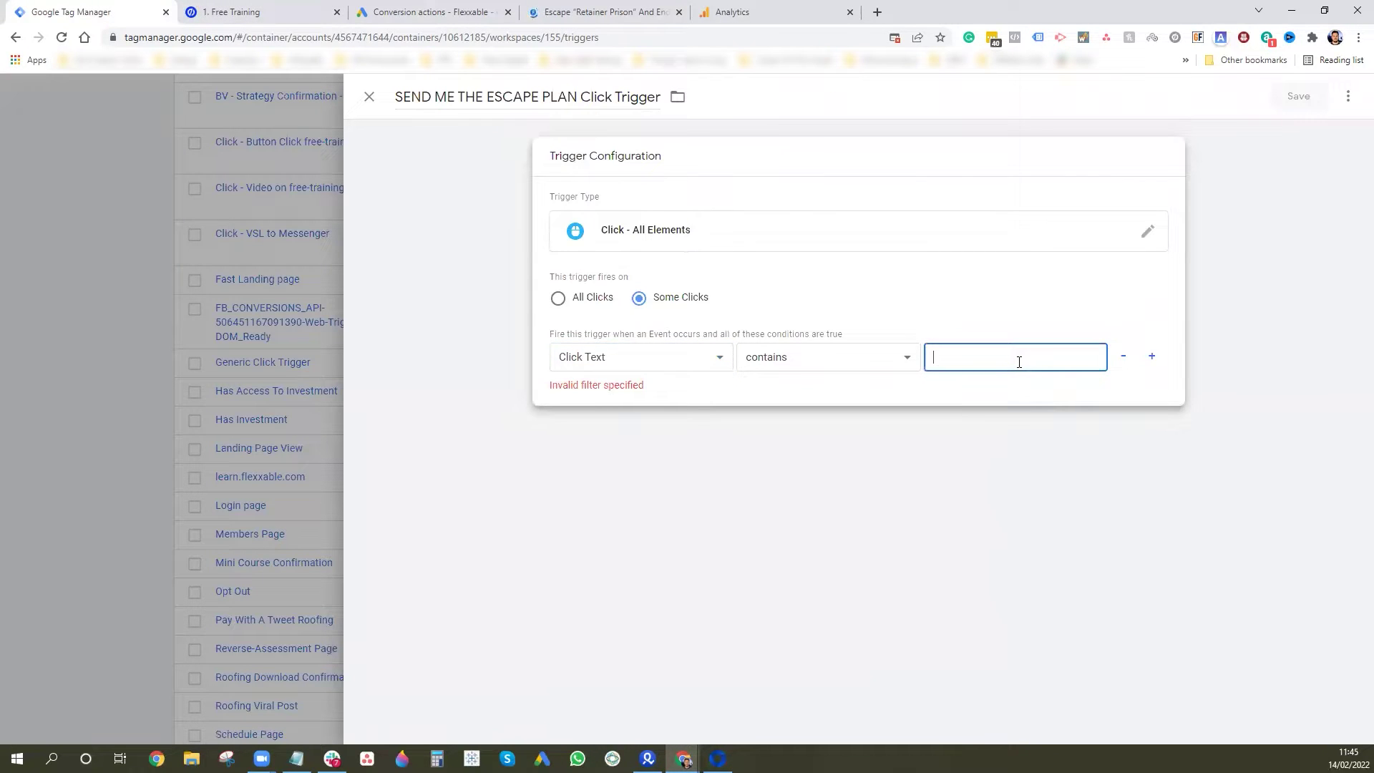
key(ctrl+Tab)
key(ctrl+Tab)
key(ctrl+Tab)
click(121, 6)
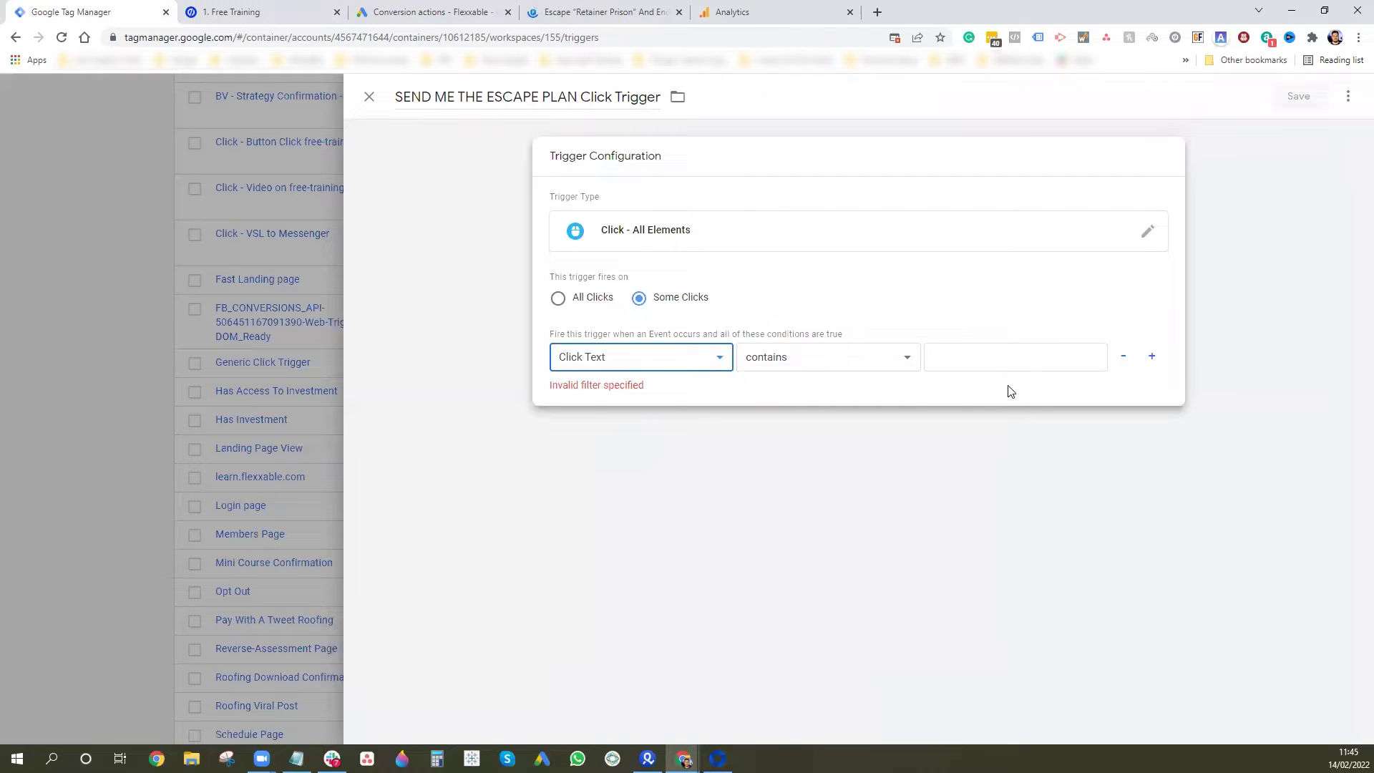
click(1016, 362)
text(SEND ME )
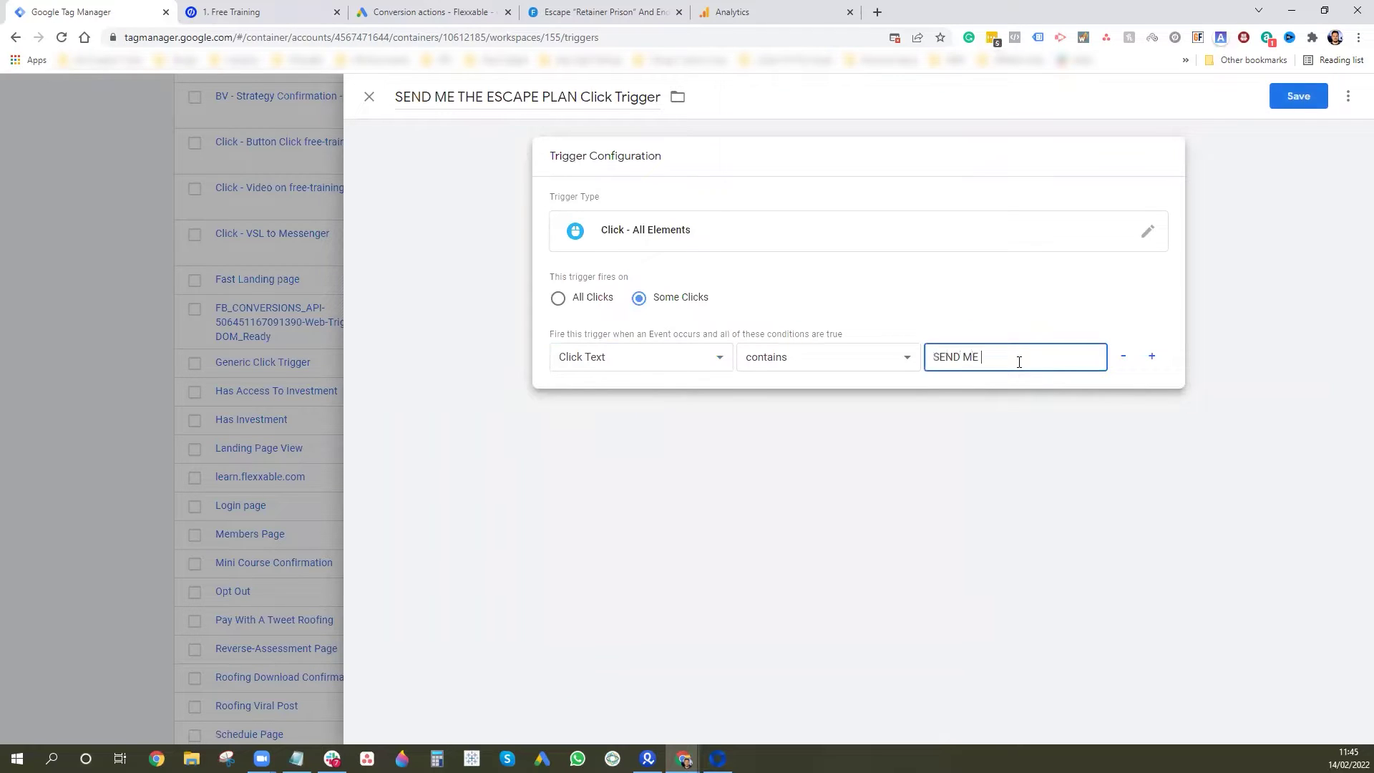
text(THE ESCAPE PLAN)
click(1305, 98)
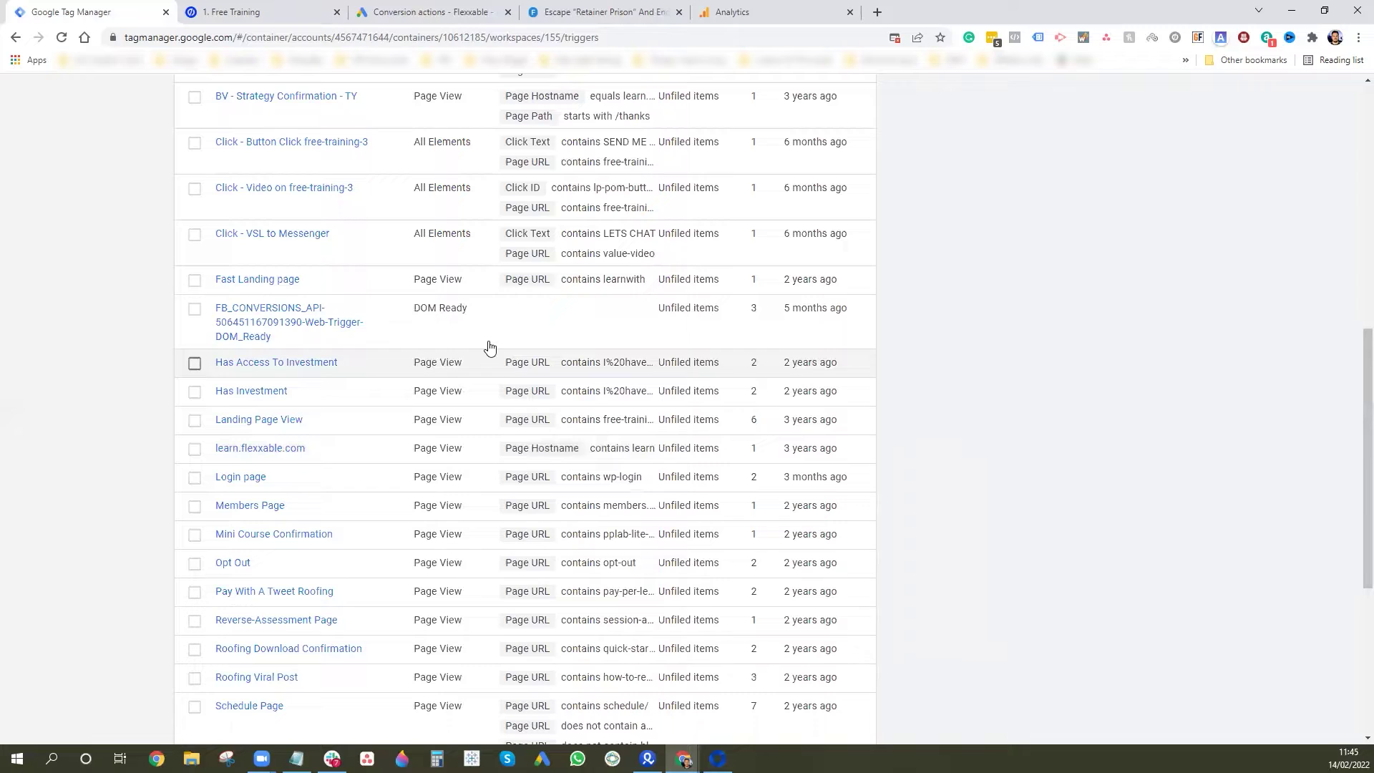
scroll(568, 399, up, 10)
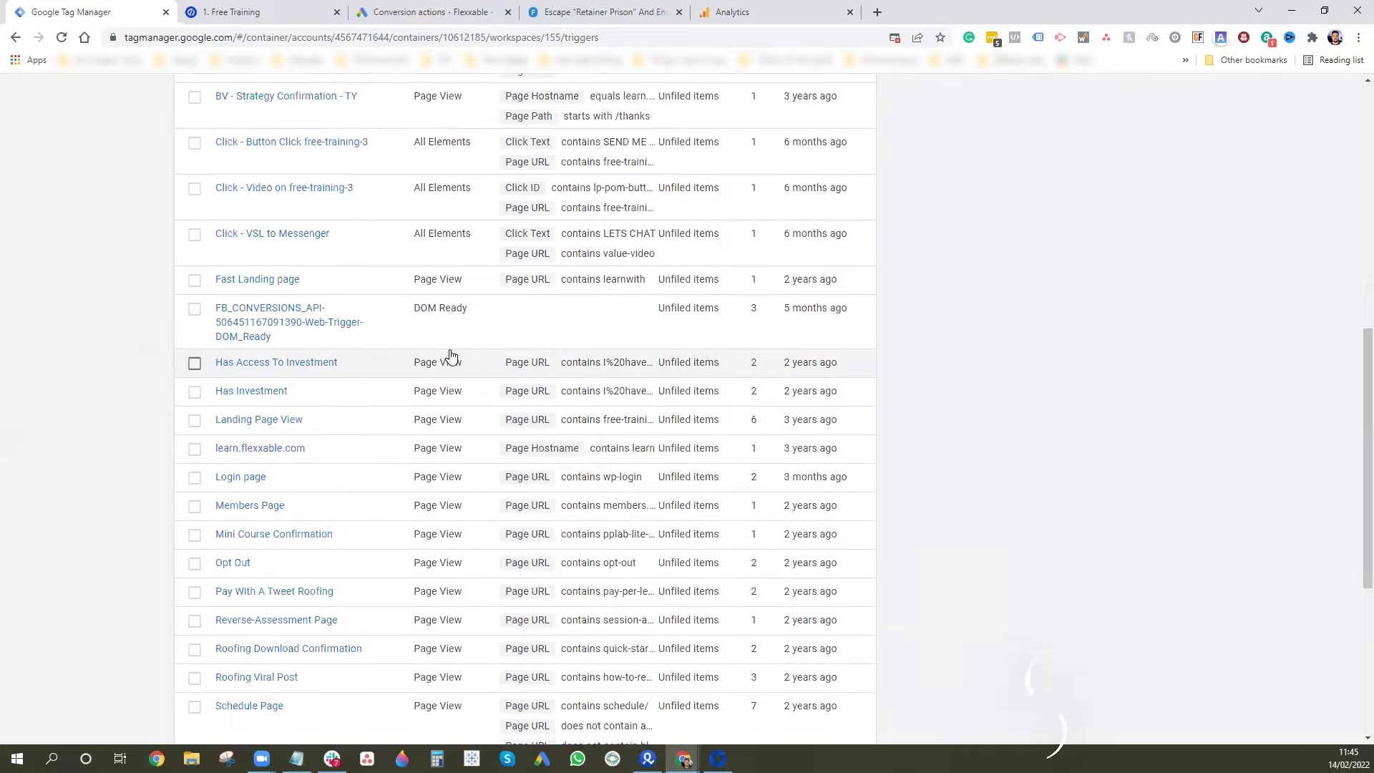
Step: Create a new tag and type the name 'Send Me the escaple plan button click'
scroll(568, 396, up, 10)
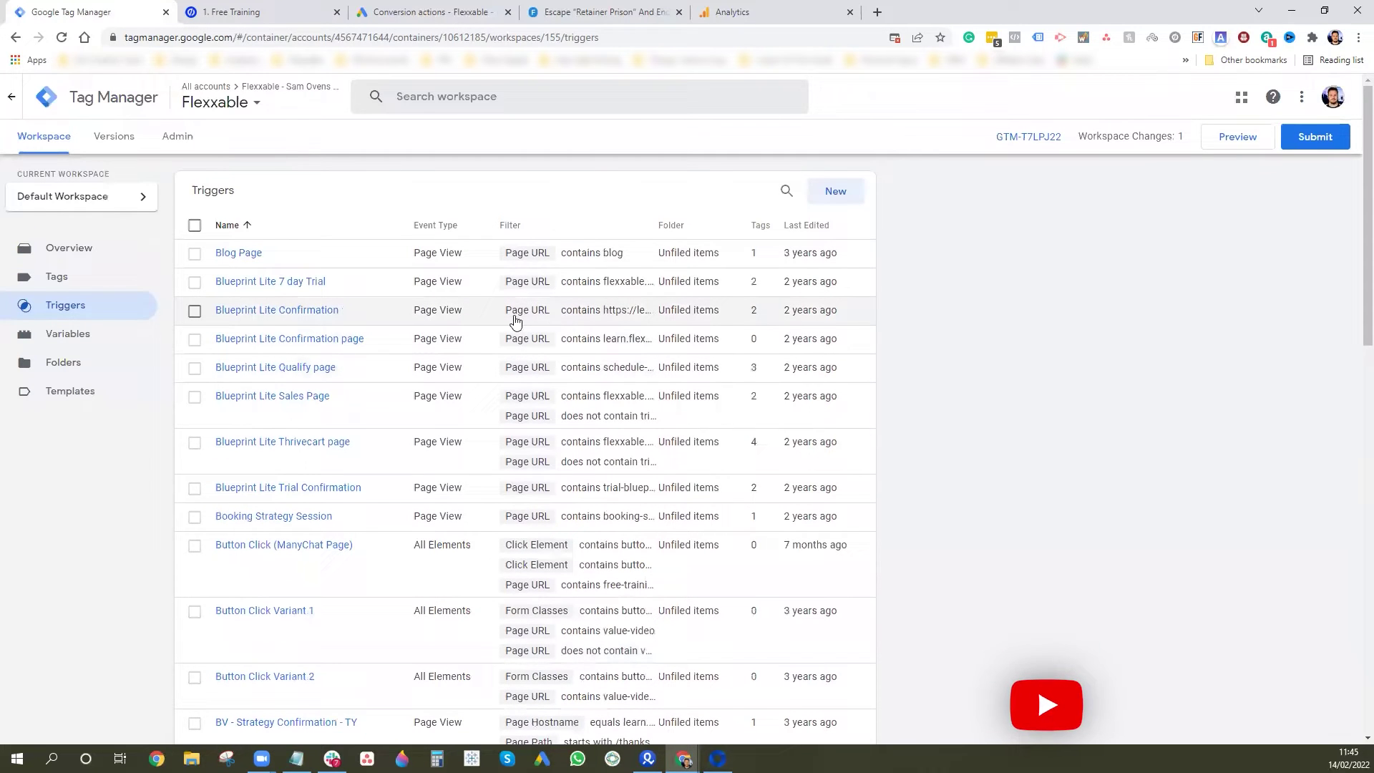
click(65, 283)
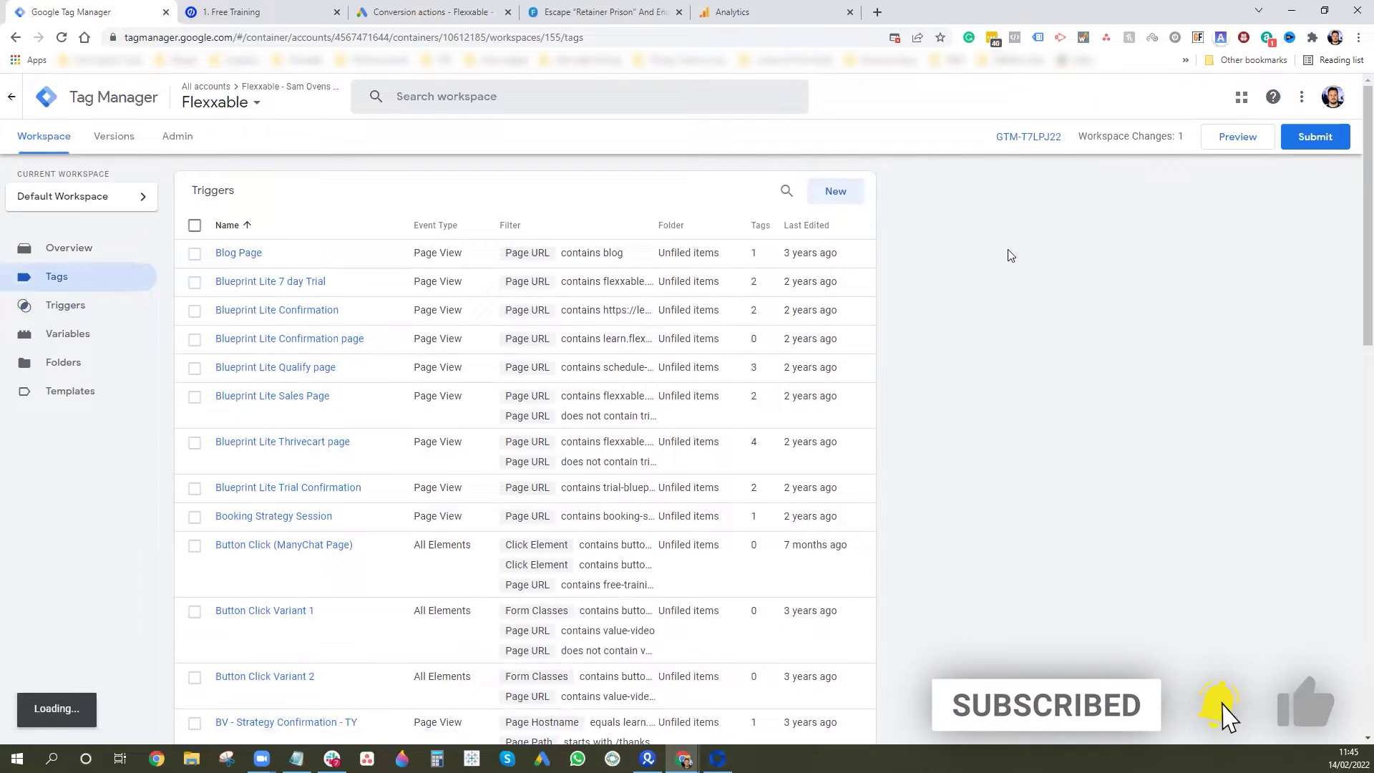
click(832, 191)
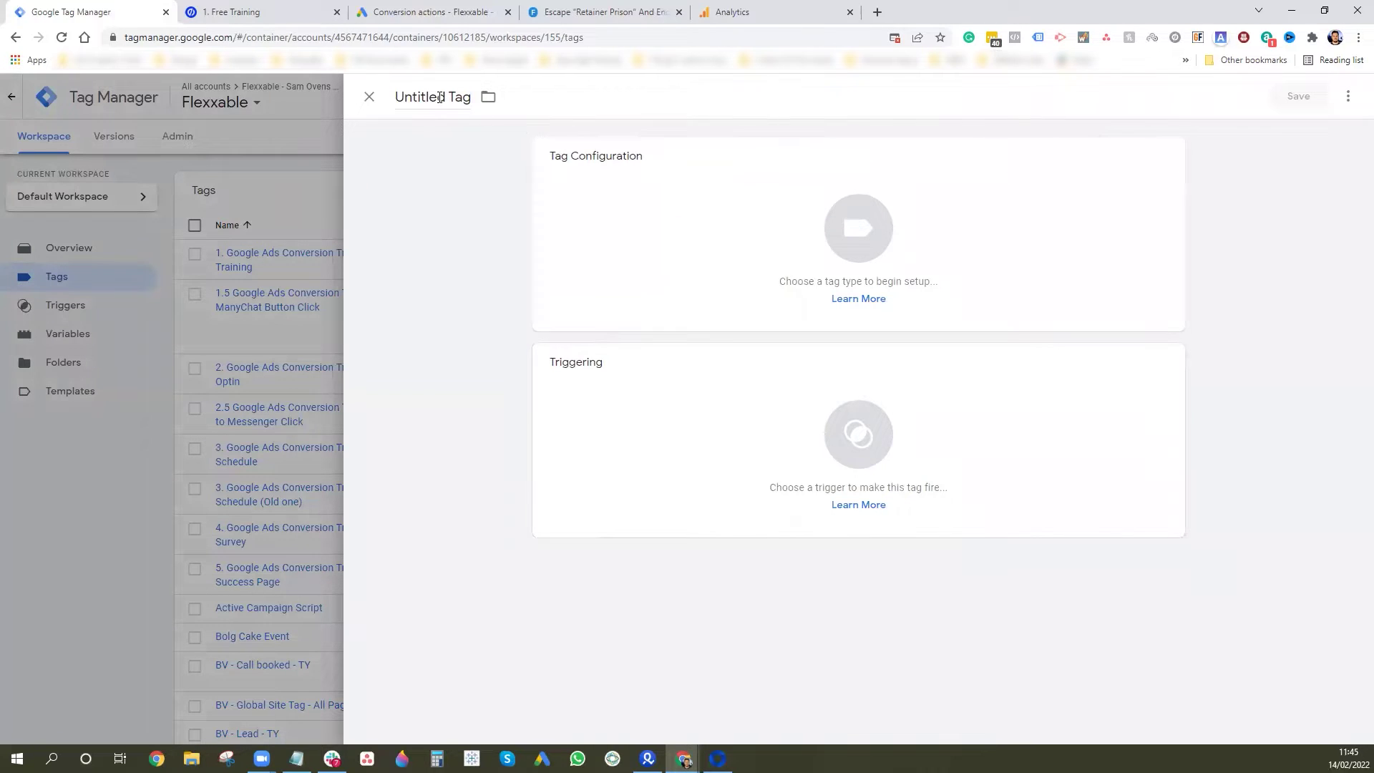
click(444, 97)
key(ctrl+a)
text(Clic)
text(C)
key(BackSpace)
text(Send )
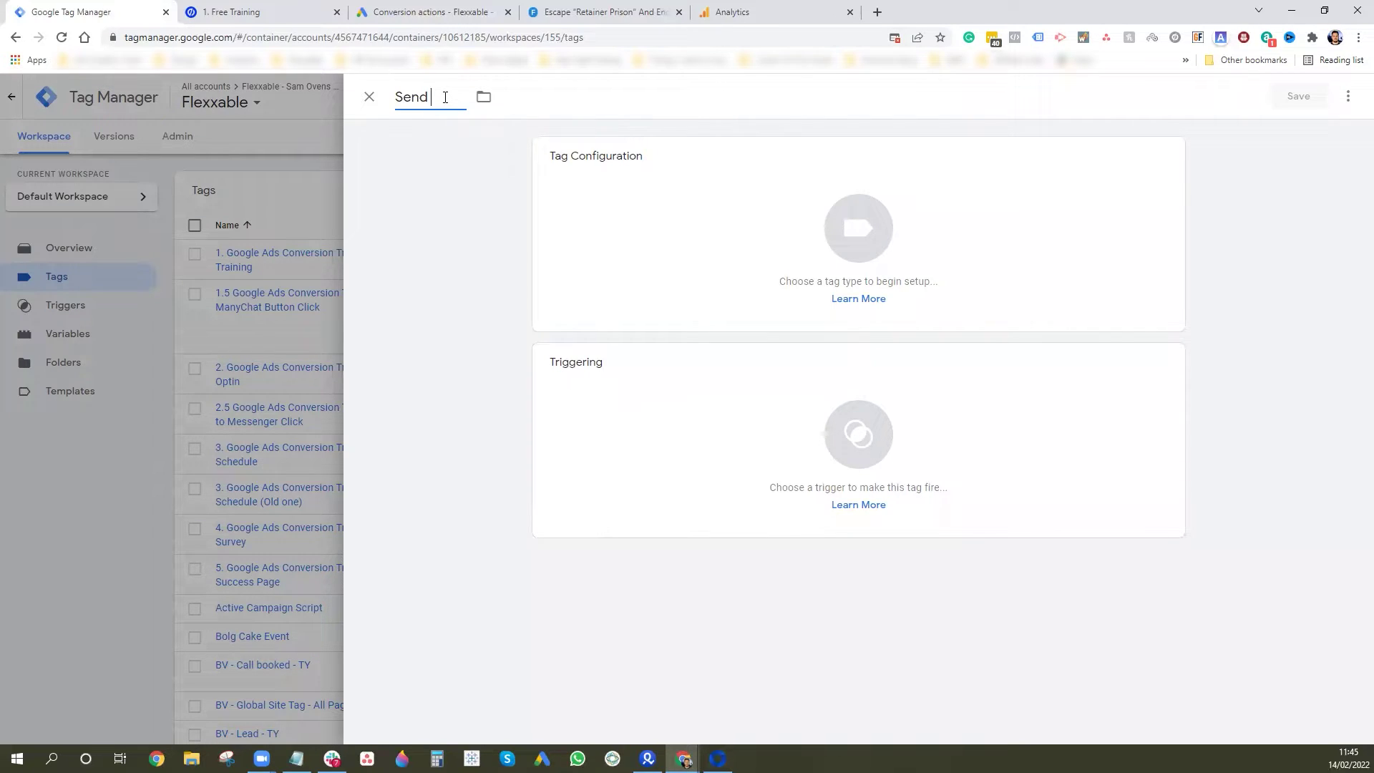
text(Me the escaple plan button clikc)
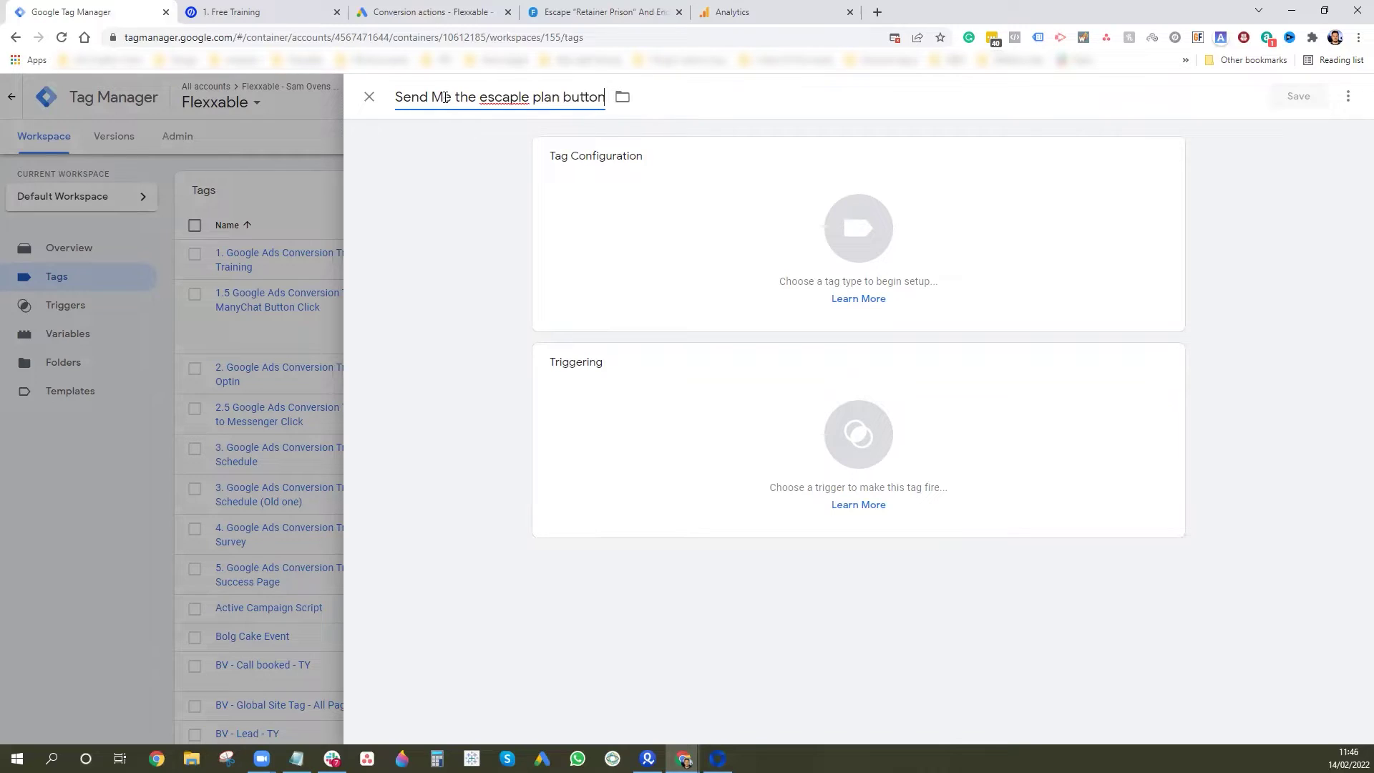
key(BackSpace)
key(BackSpace)
text(ck)
Step: Correct 'escaple' to 'escape' using the spelling suggestion and bring up the tag-type chooser
right_click(499, 102)
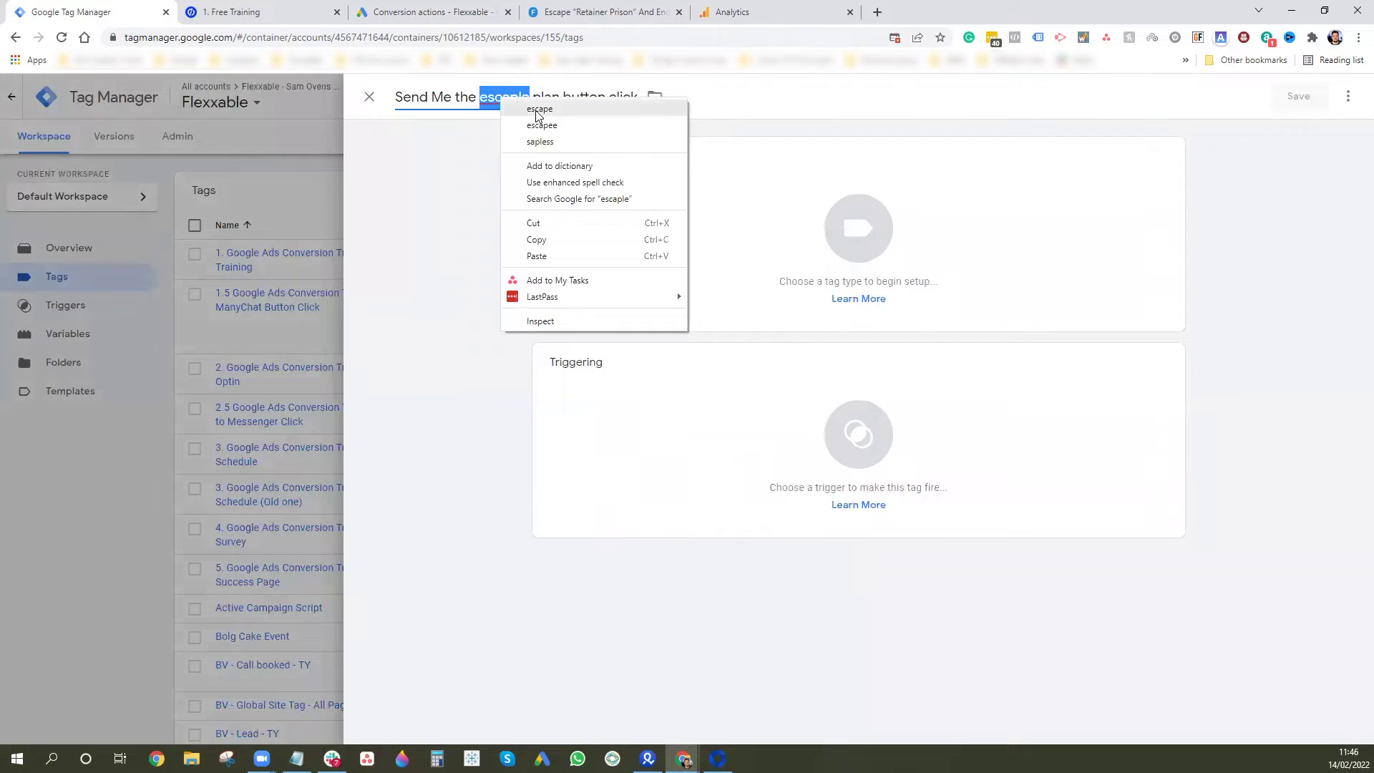
click(560, 113)
click(726, 218)
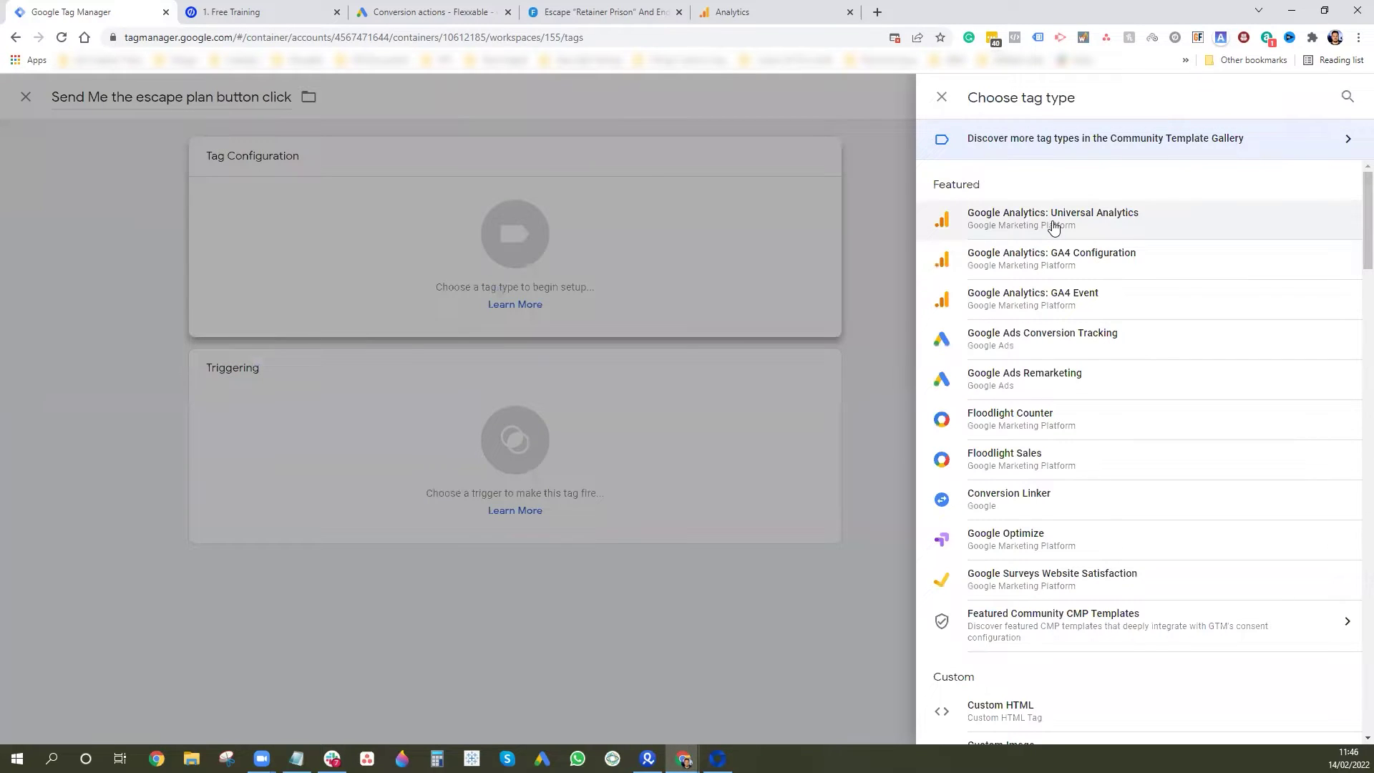
Step: Make it a Universal Analytics Event tag: Category Click, Action Escape Plan Button Click, overriding settings enabled
click(1053, 226)
click(703, 298)
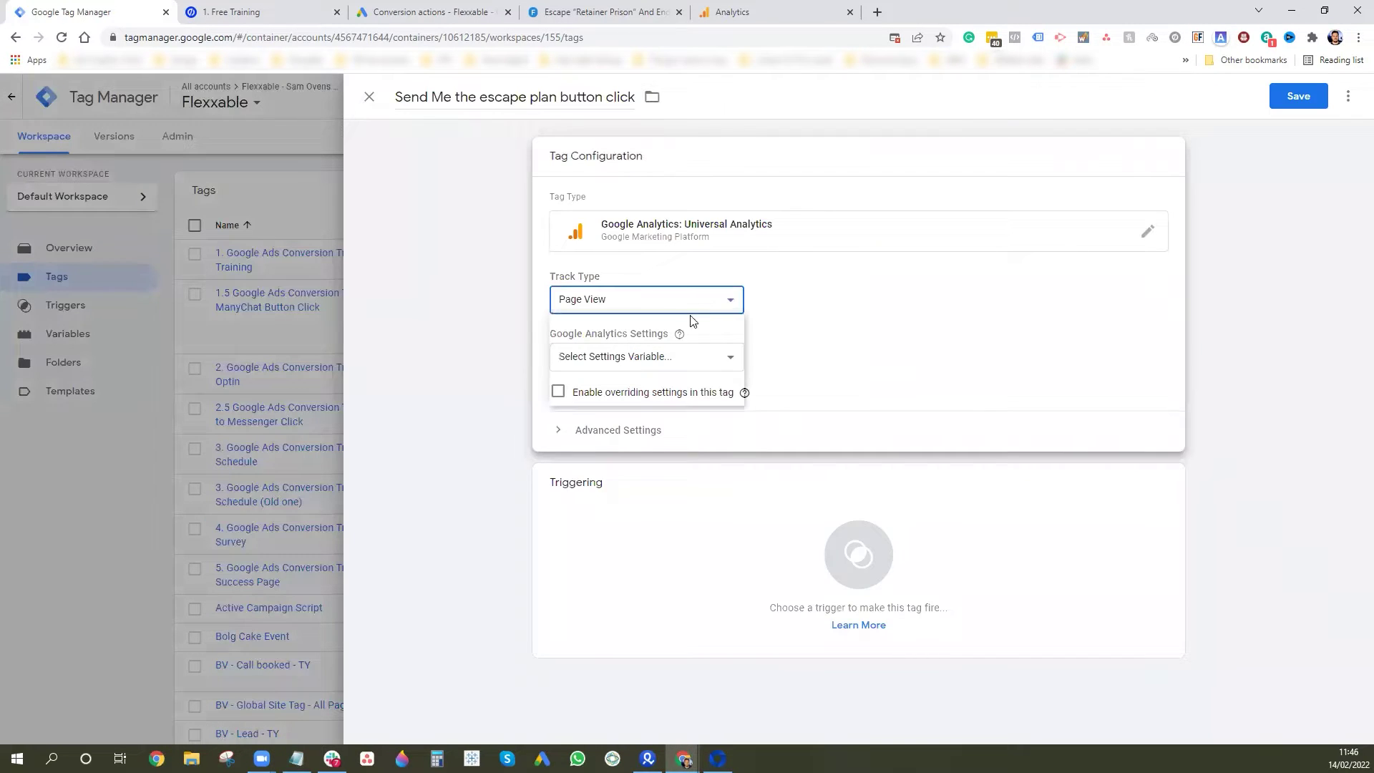
click(611, 354)
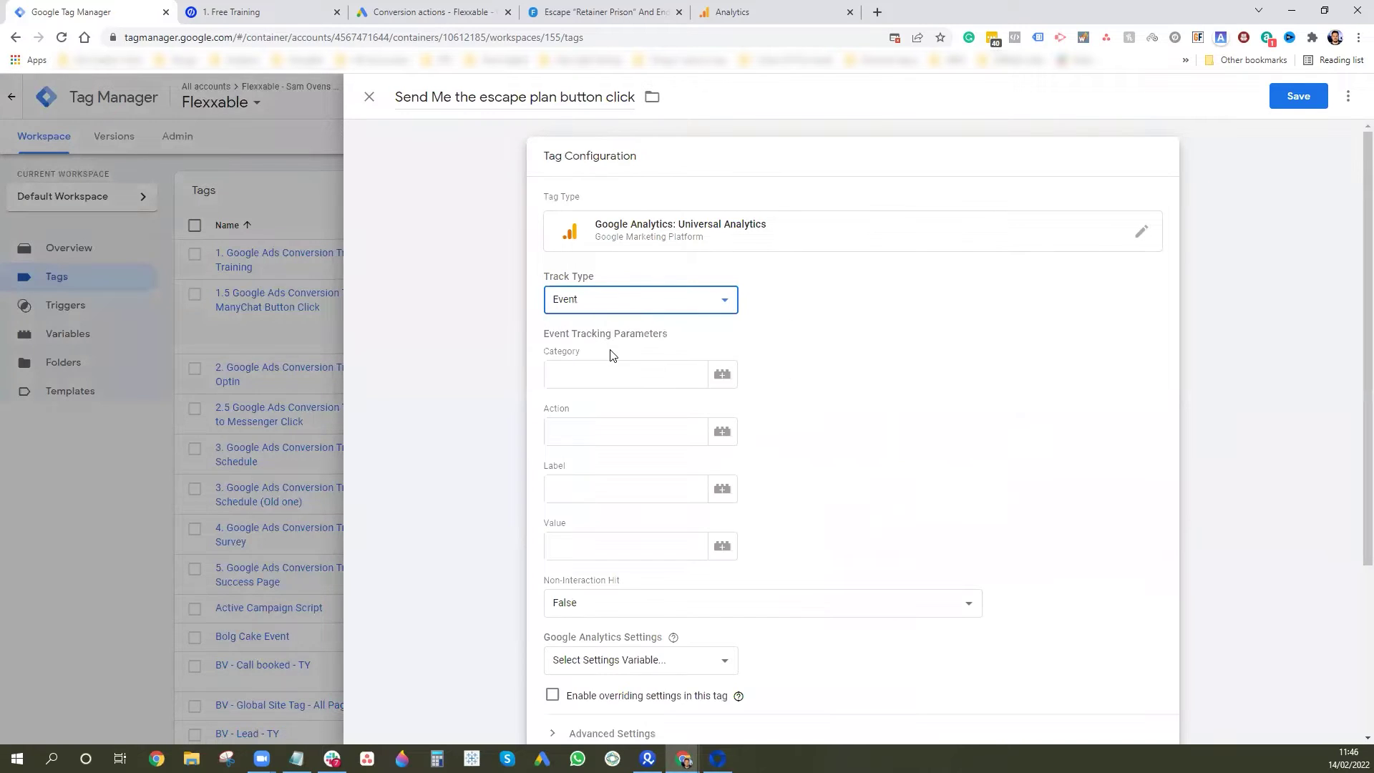
click(613, 374)
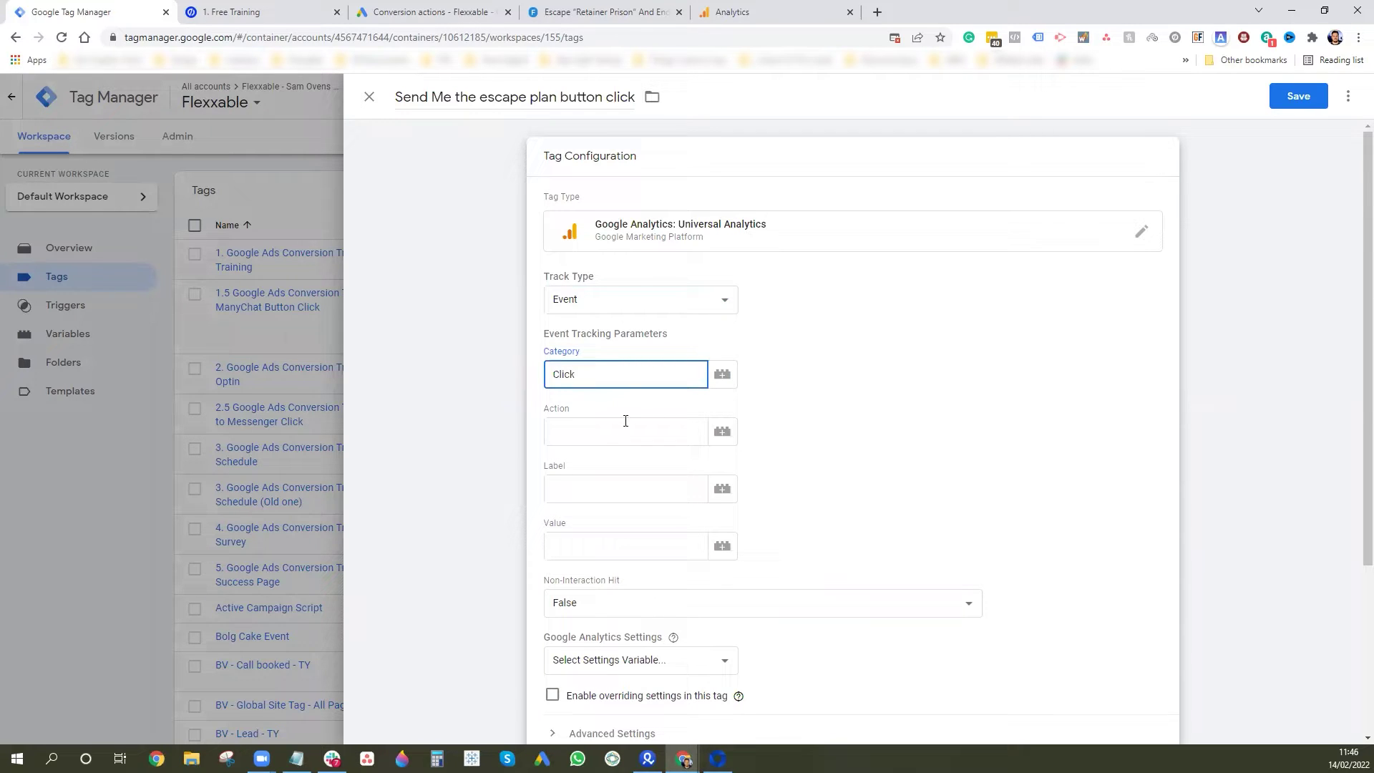
click(650, 429)
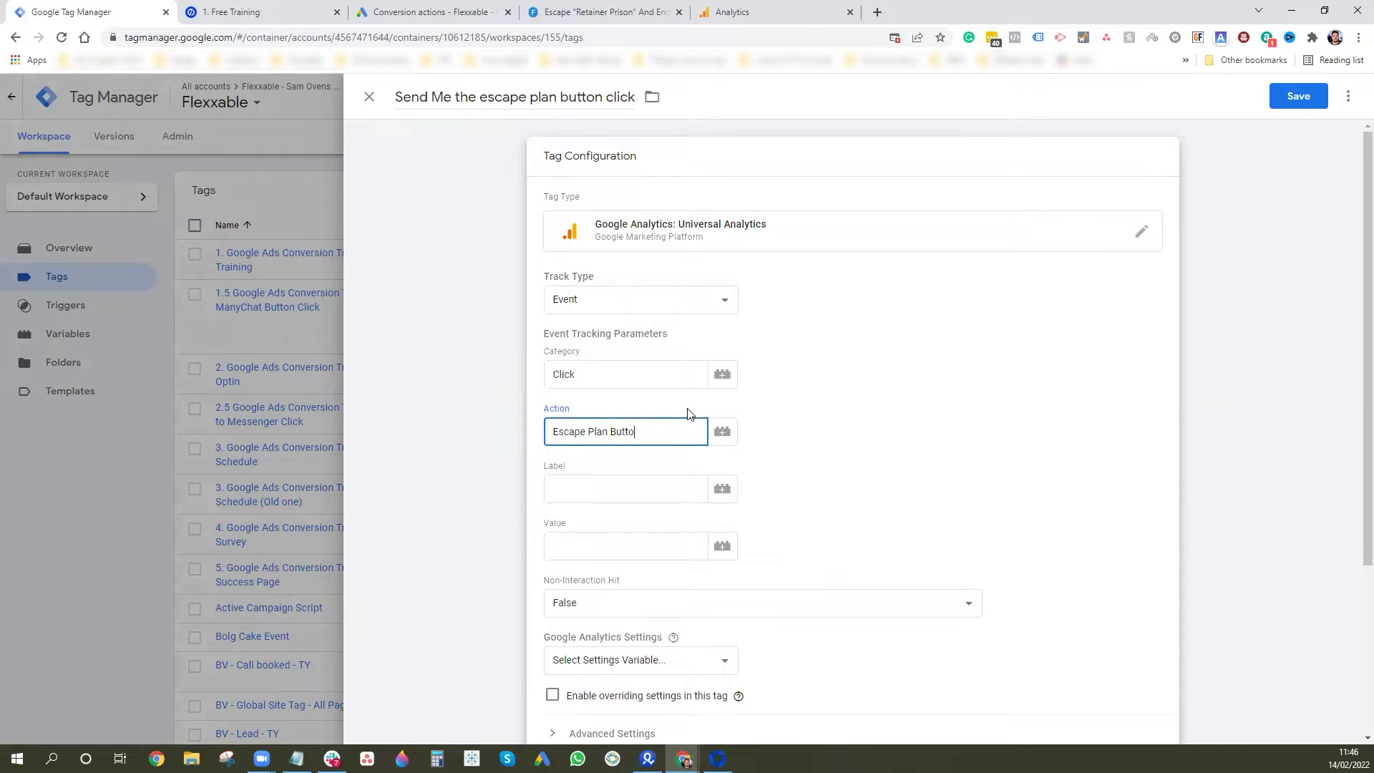
scroll(883, 381, down, 2)
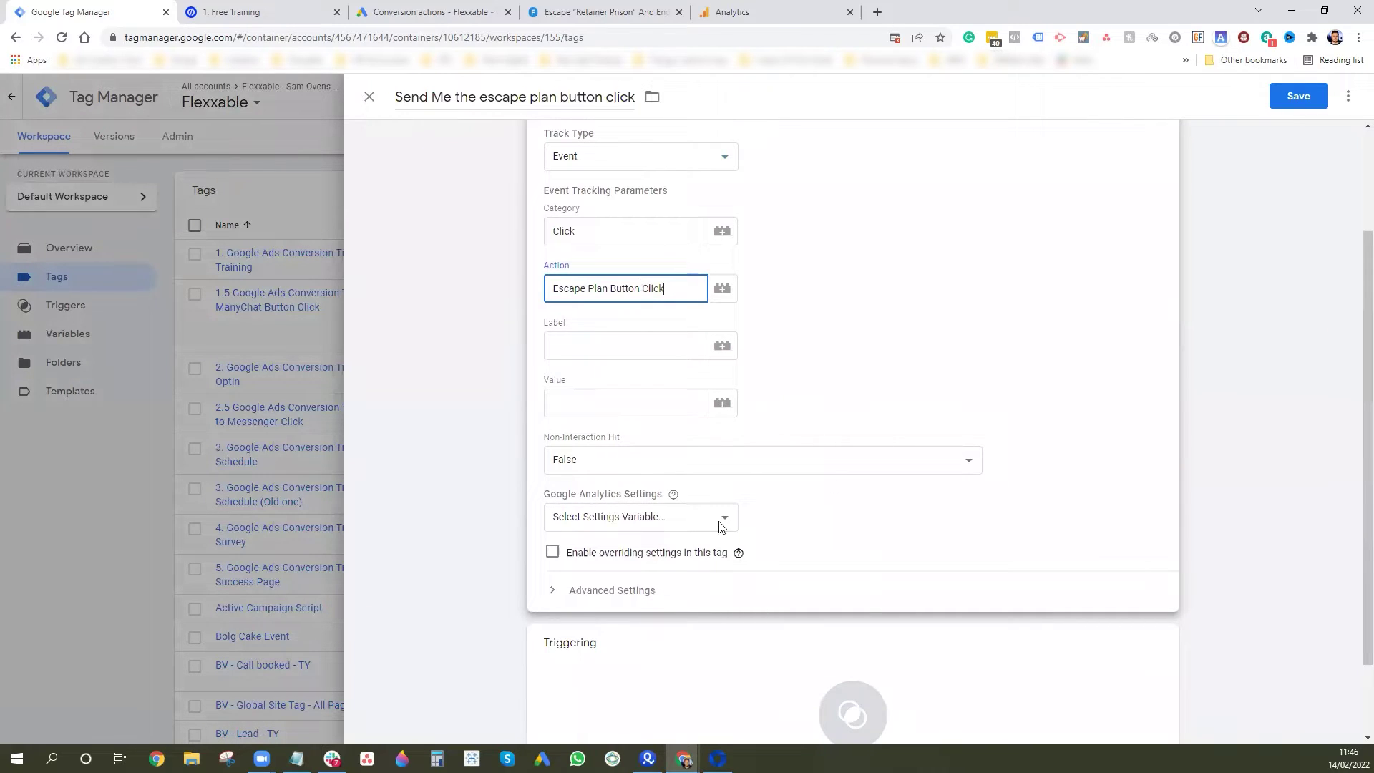
click(551, 552)
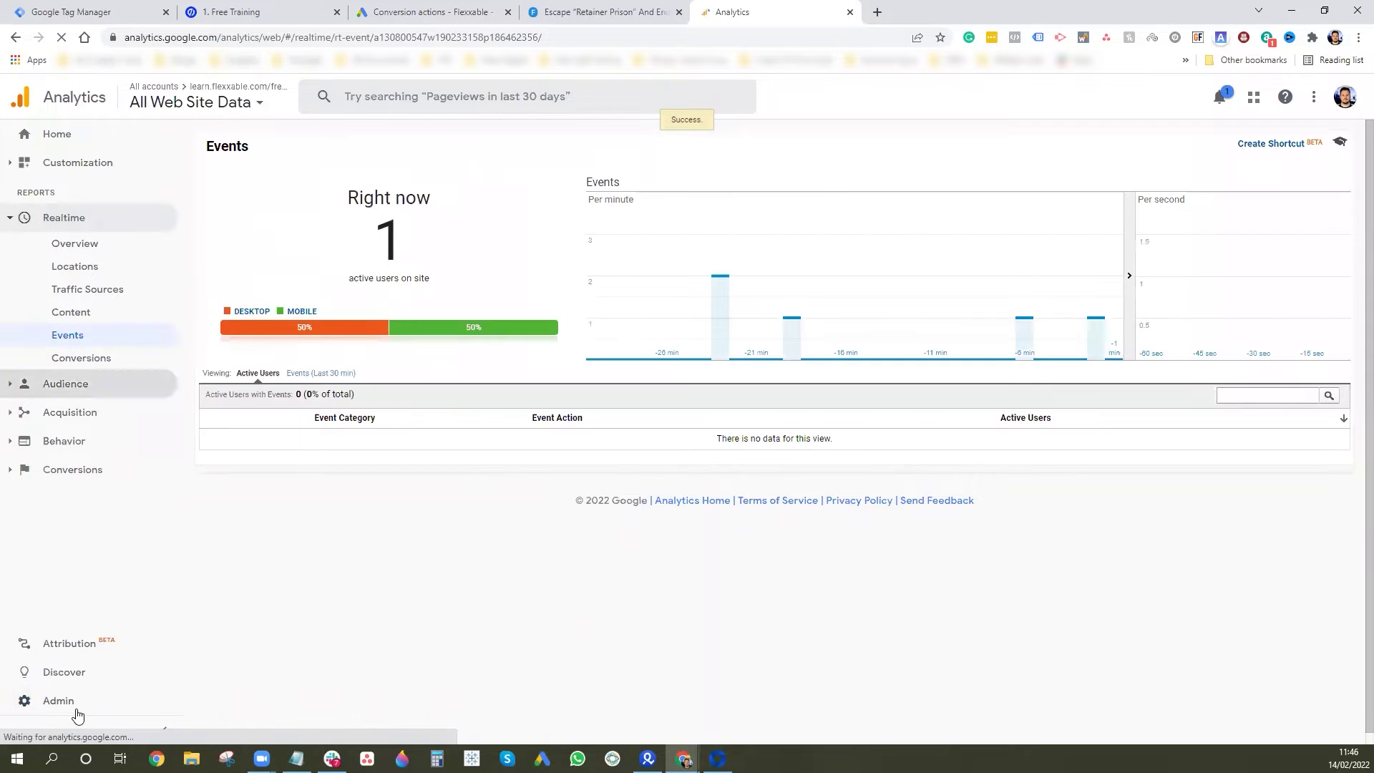
click(75, 710)
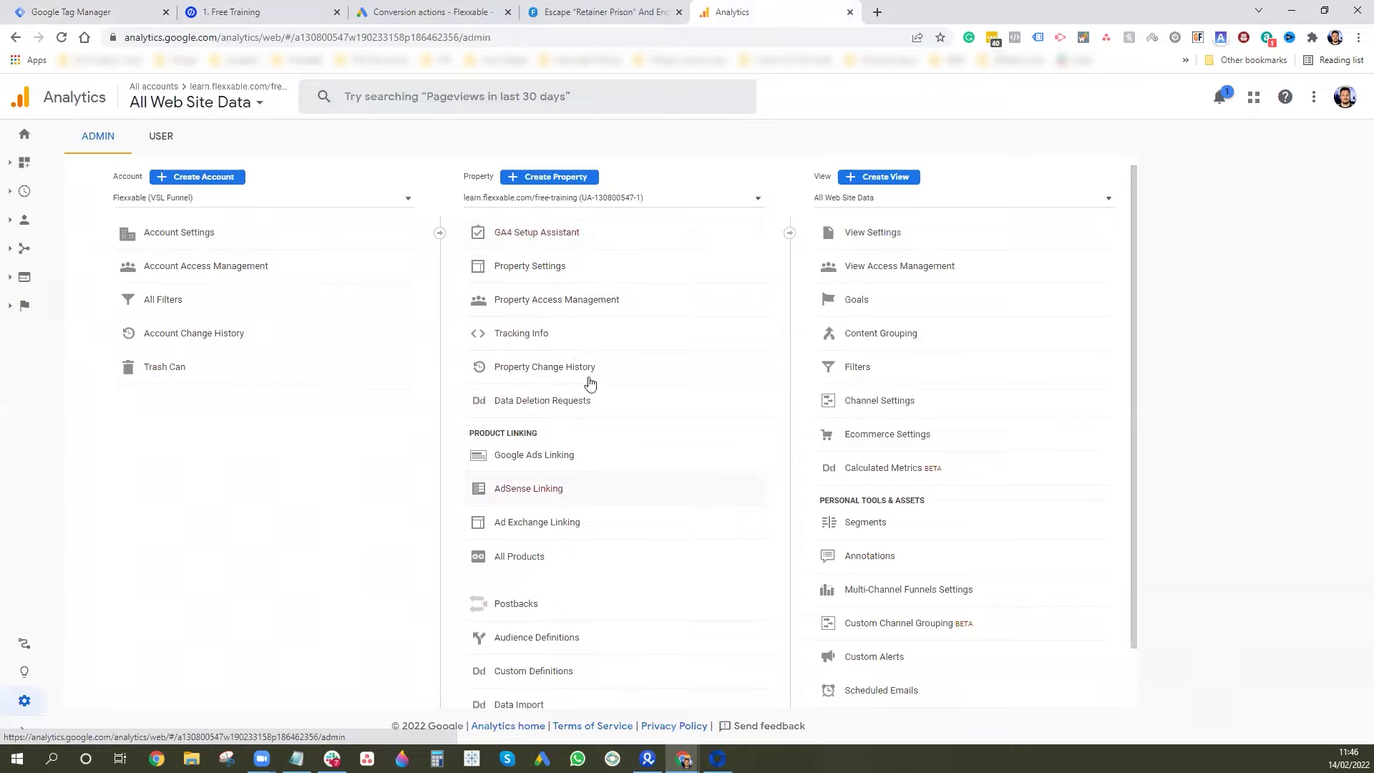
click(571, 338)
click(573, 343)
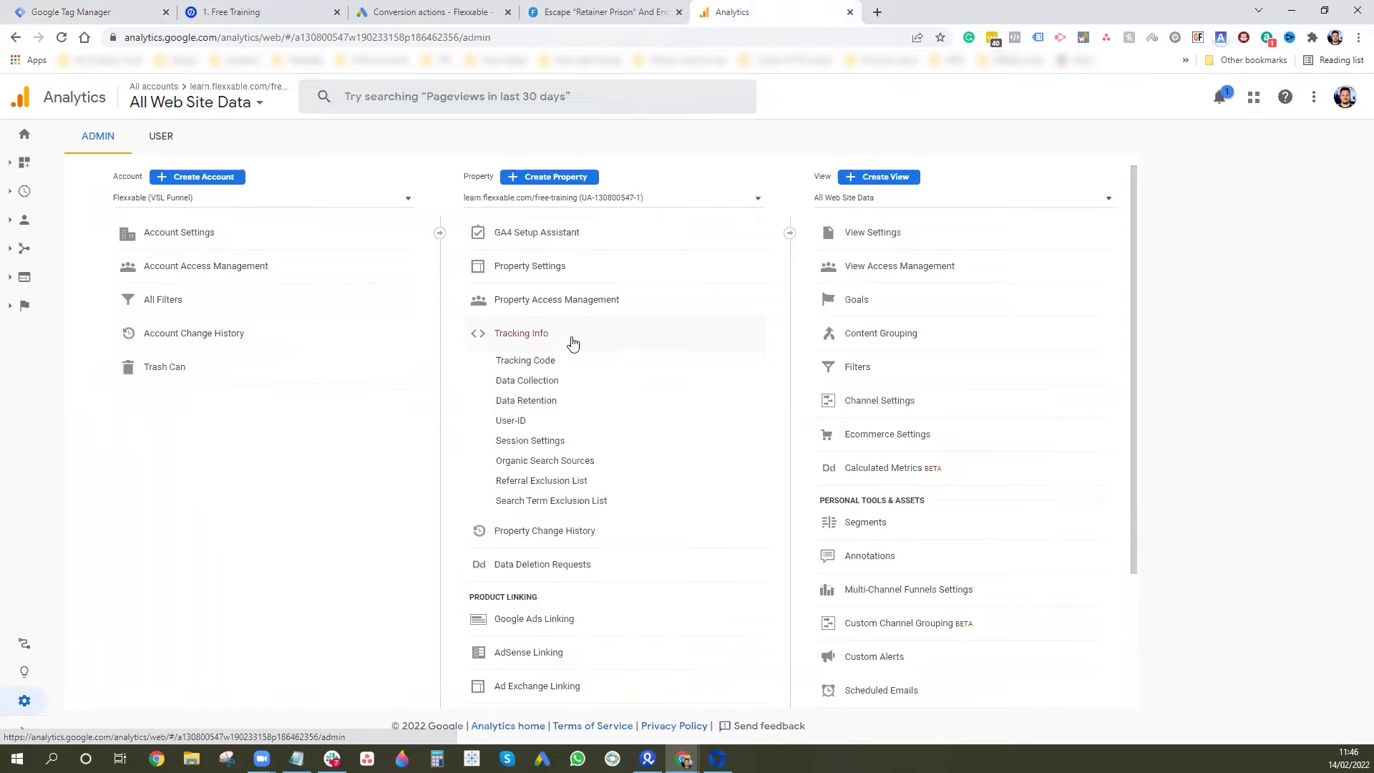
click(549, 368)
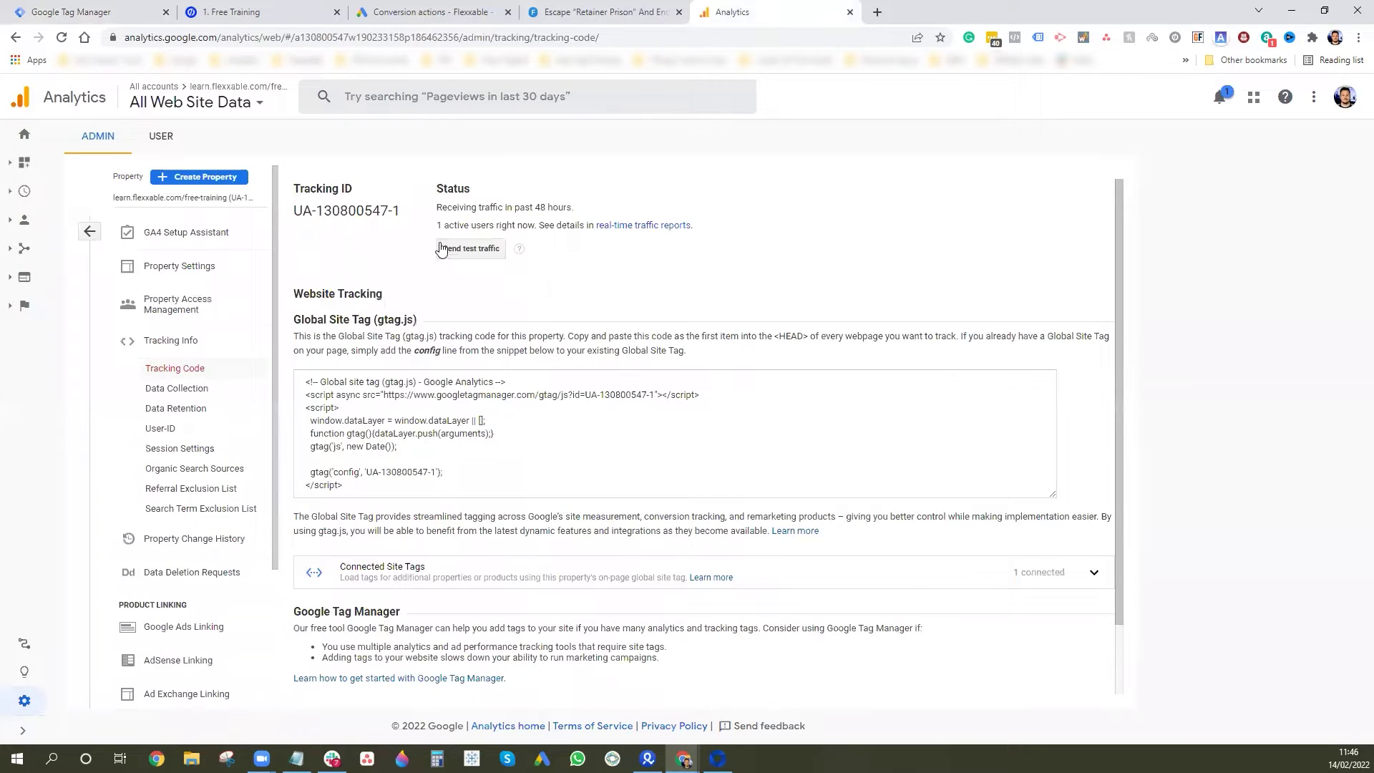
drag(401, 212, 297, 212)
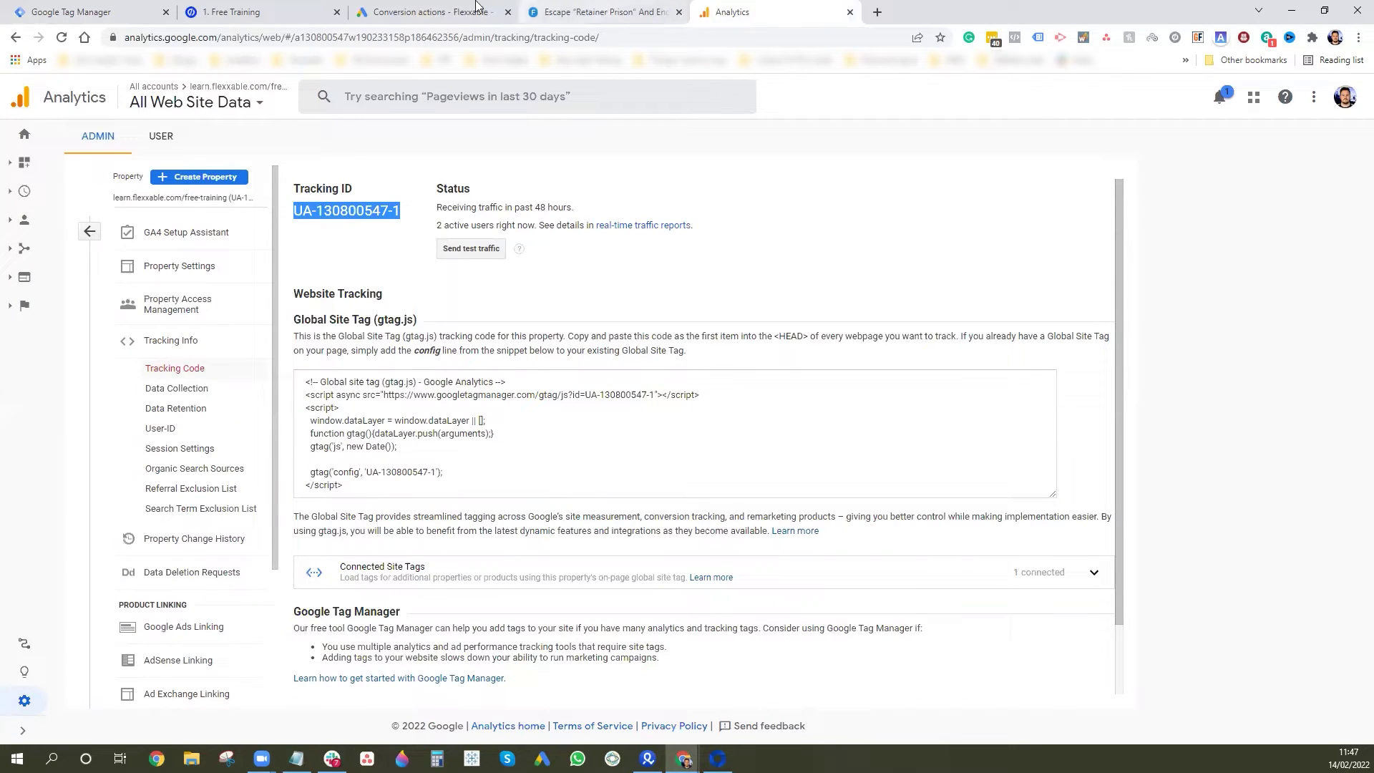
click(108, 12)
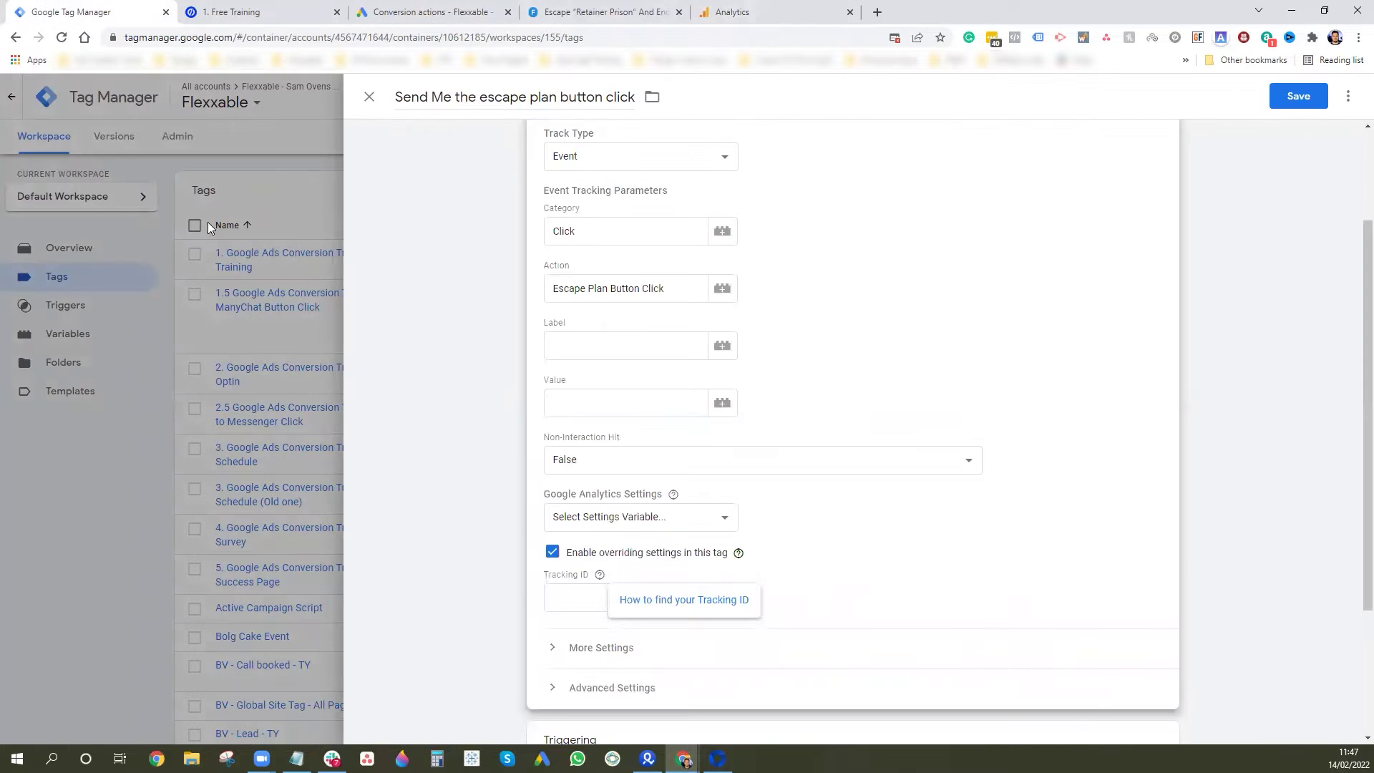
click(609, 600)
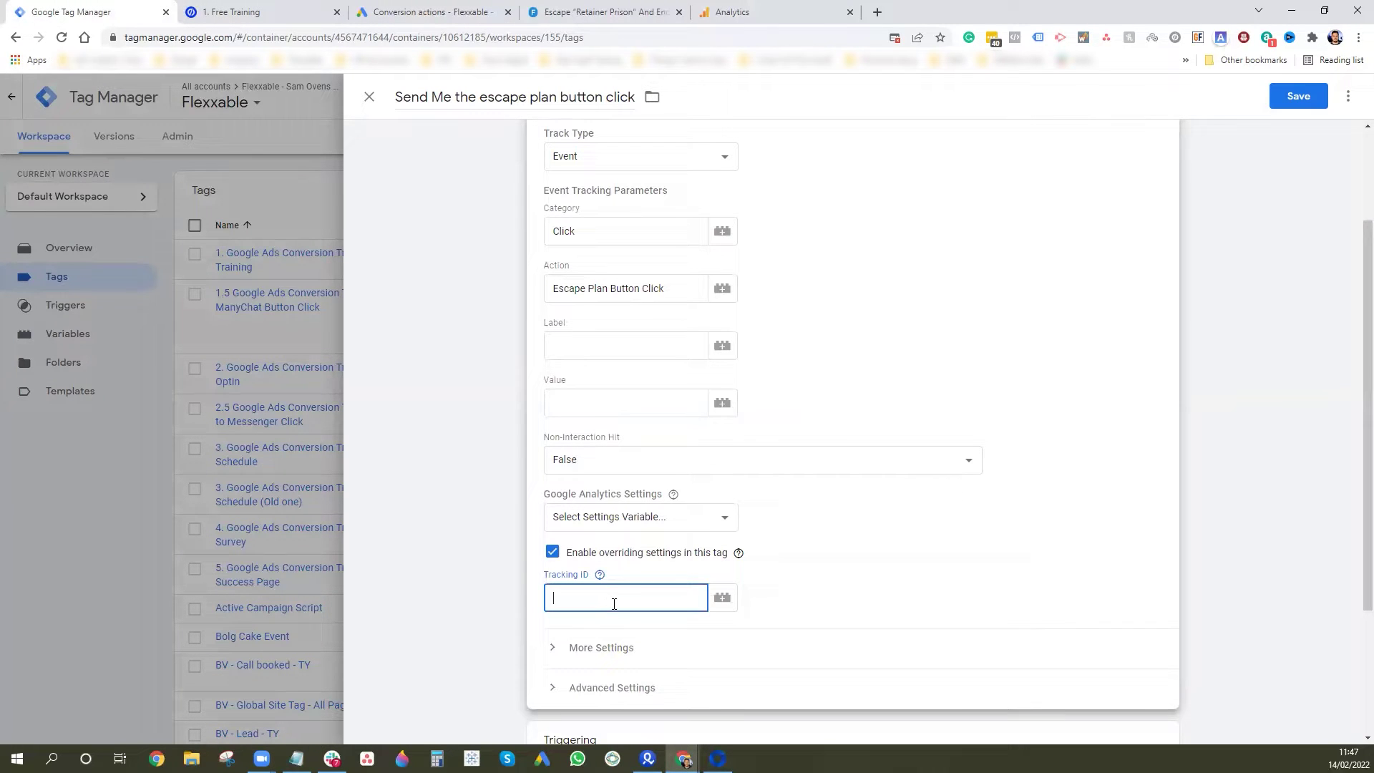
key(ctrl+v)
scroll(871, 547, down, 1)
scroll(871, 547, down, 2)
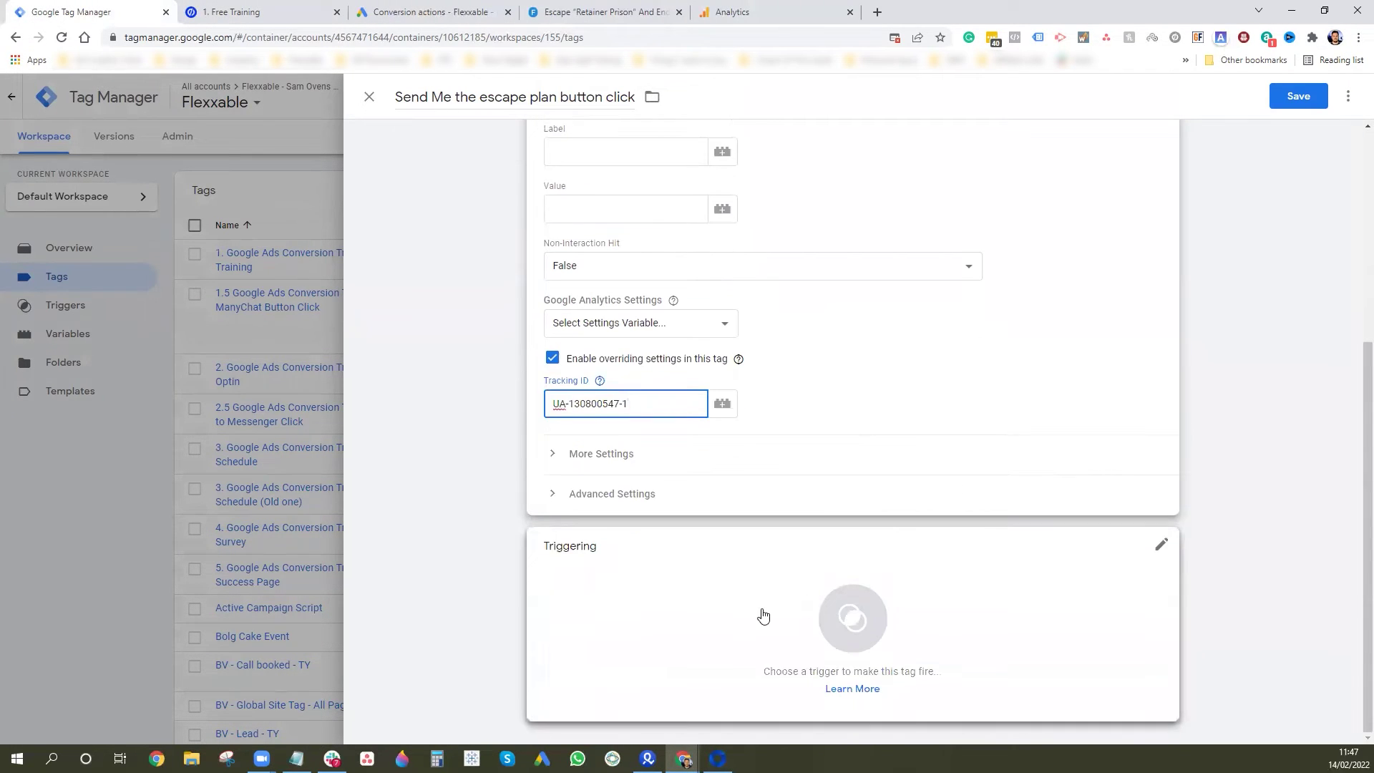
Step: Fire the tag on SEND ME THE ESCAPE PLAN Click Trigger and save it
click(760, 613)
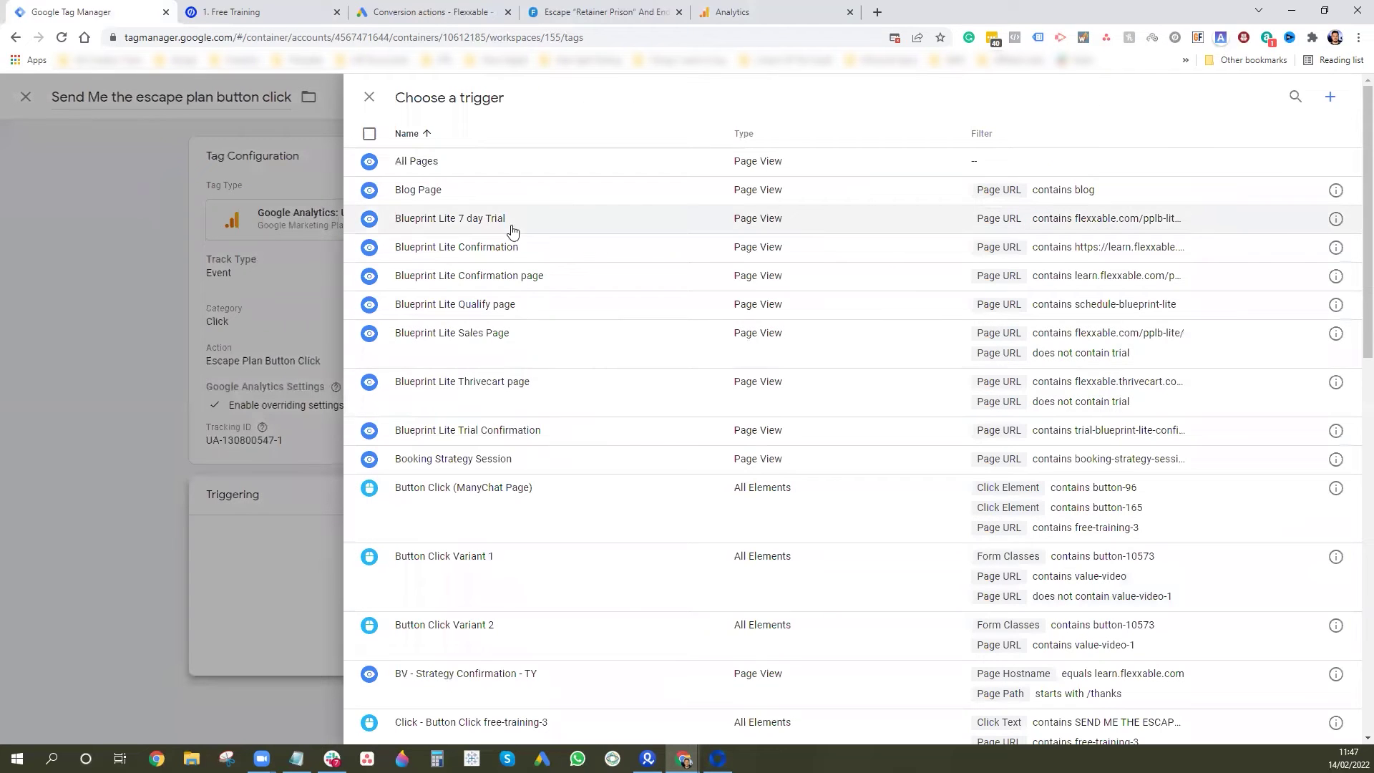
scroll(558, 584, down, 3)
scroll(578, 577, down, 9)
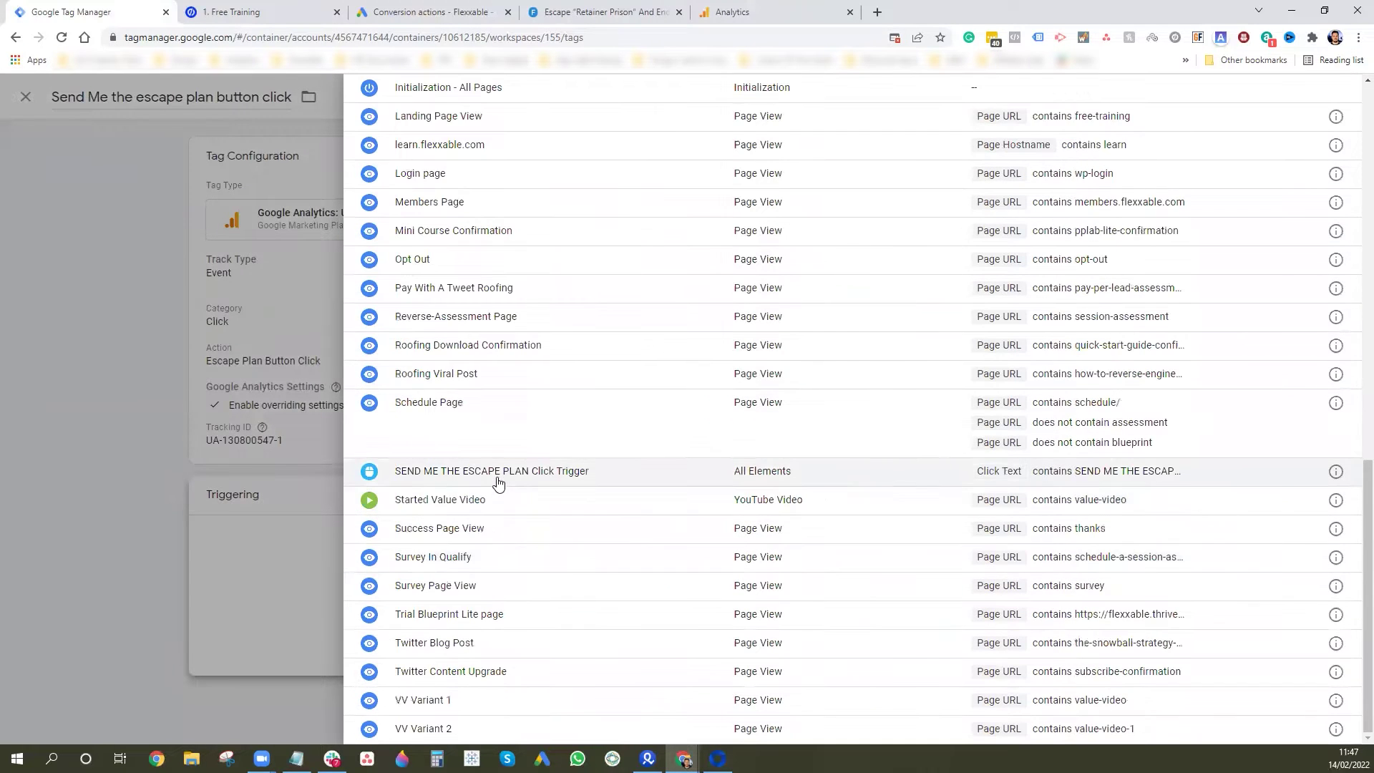
click(557, 474)
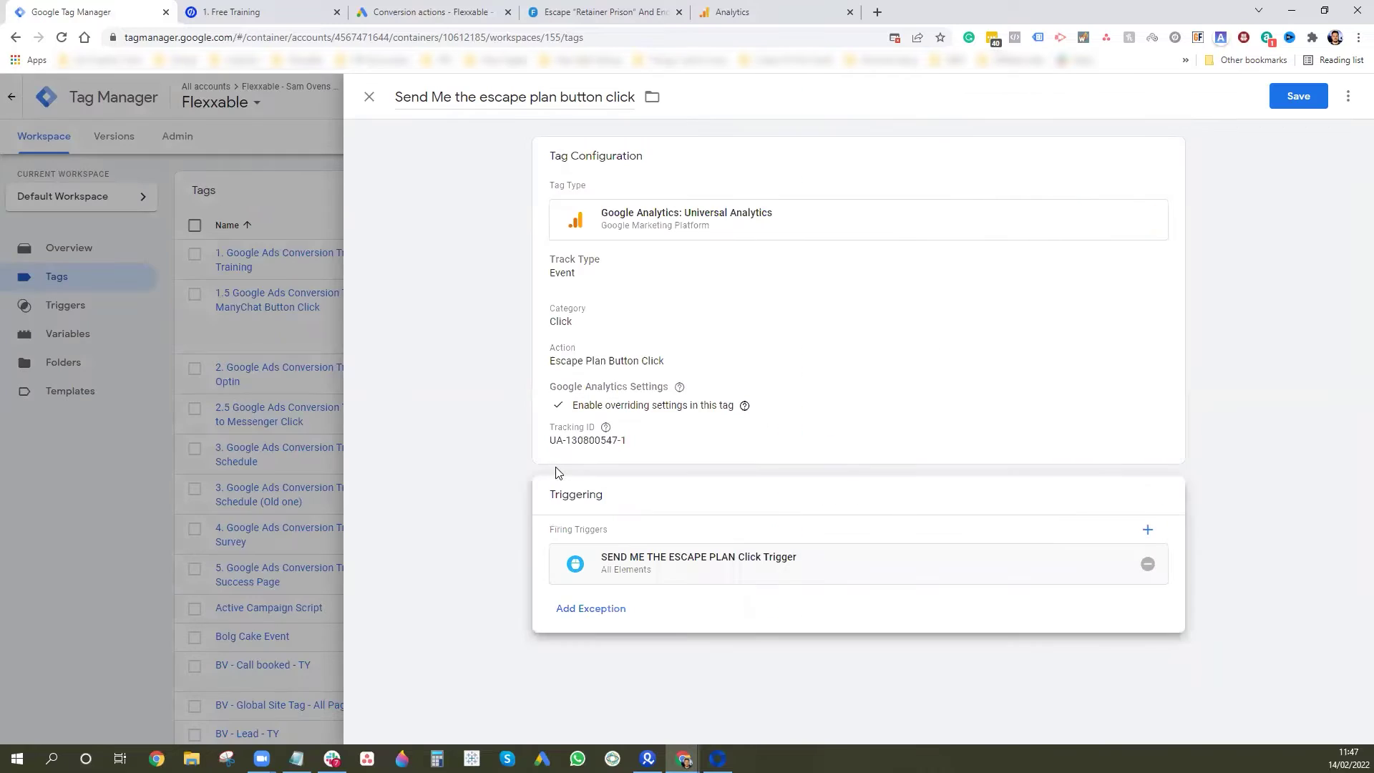
click(1299, 97)
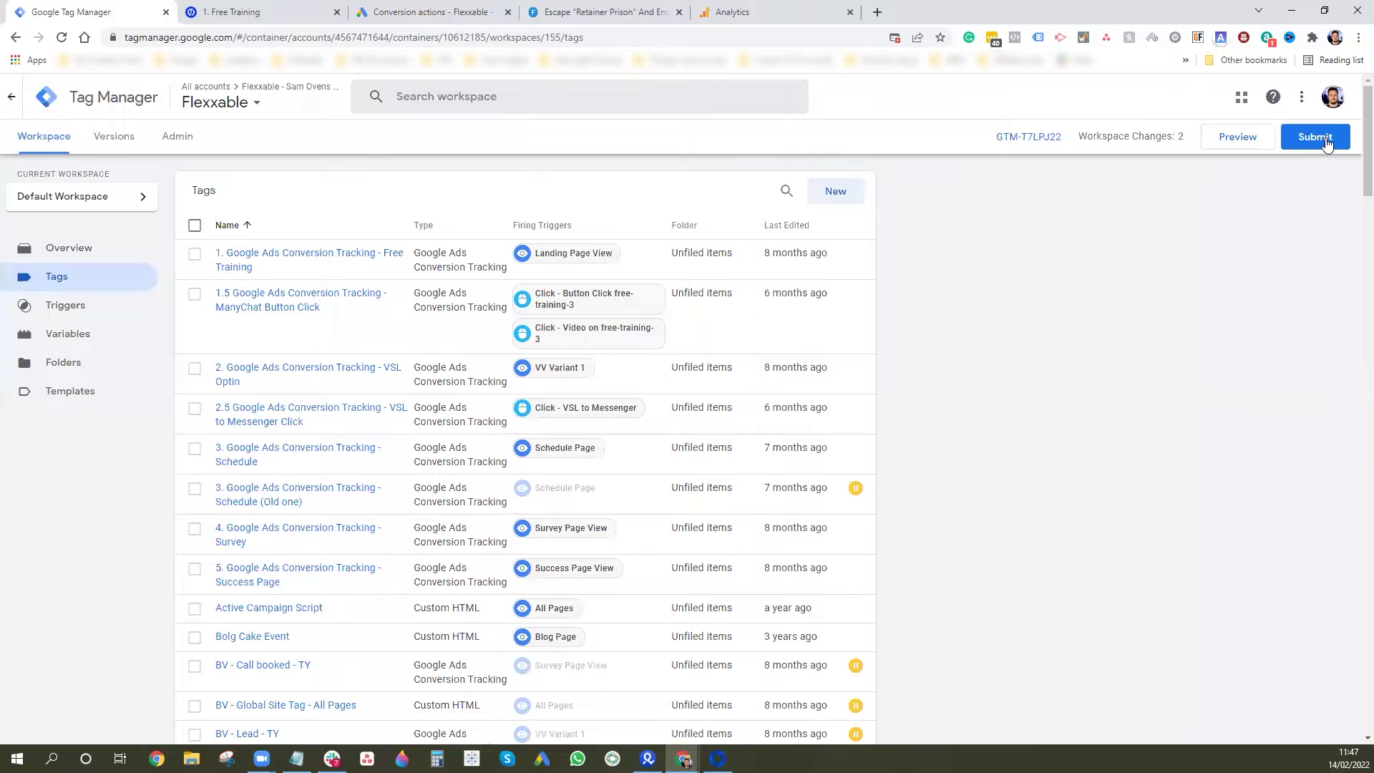
click(1321, 138)
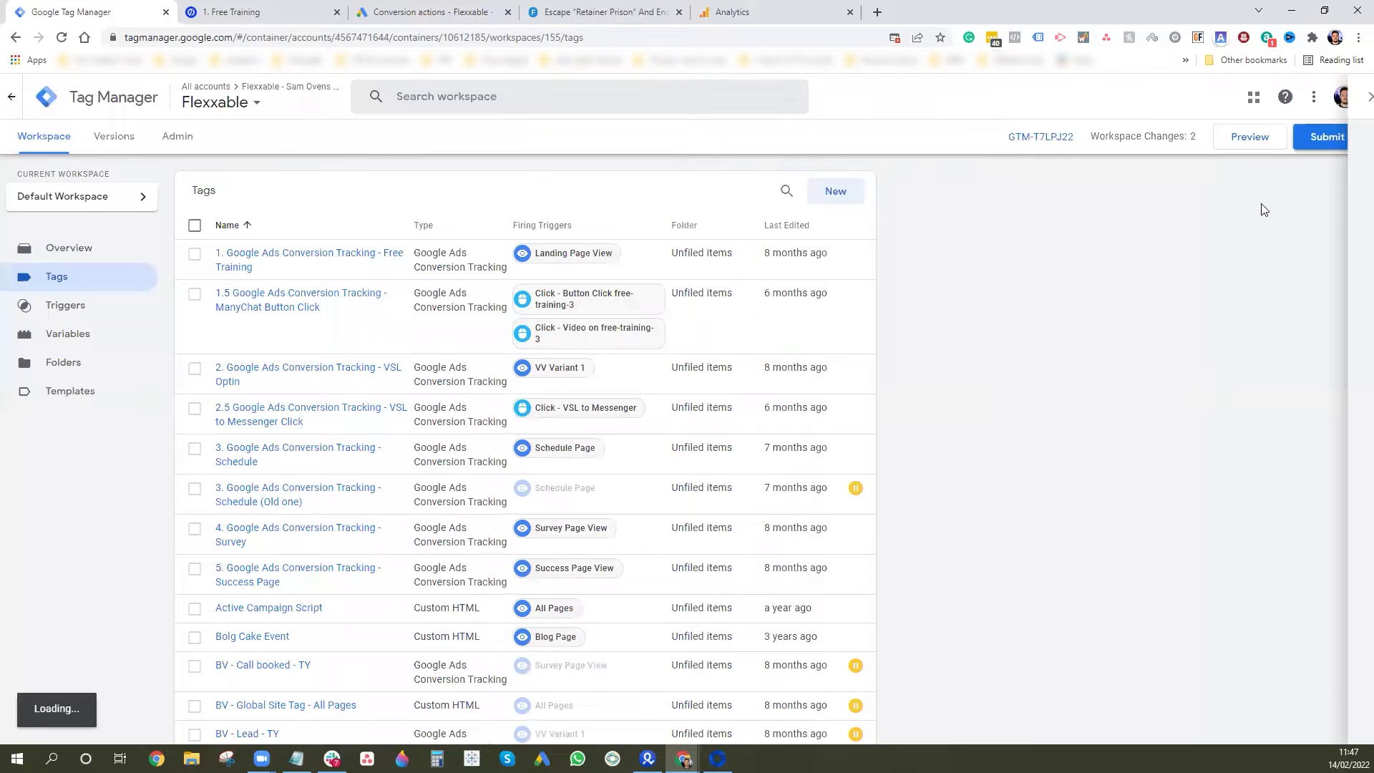
Step: Publish Version 136 with the escape-plan tag, then return to the Workspace tab
click(1321, 96)
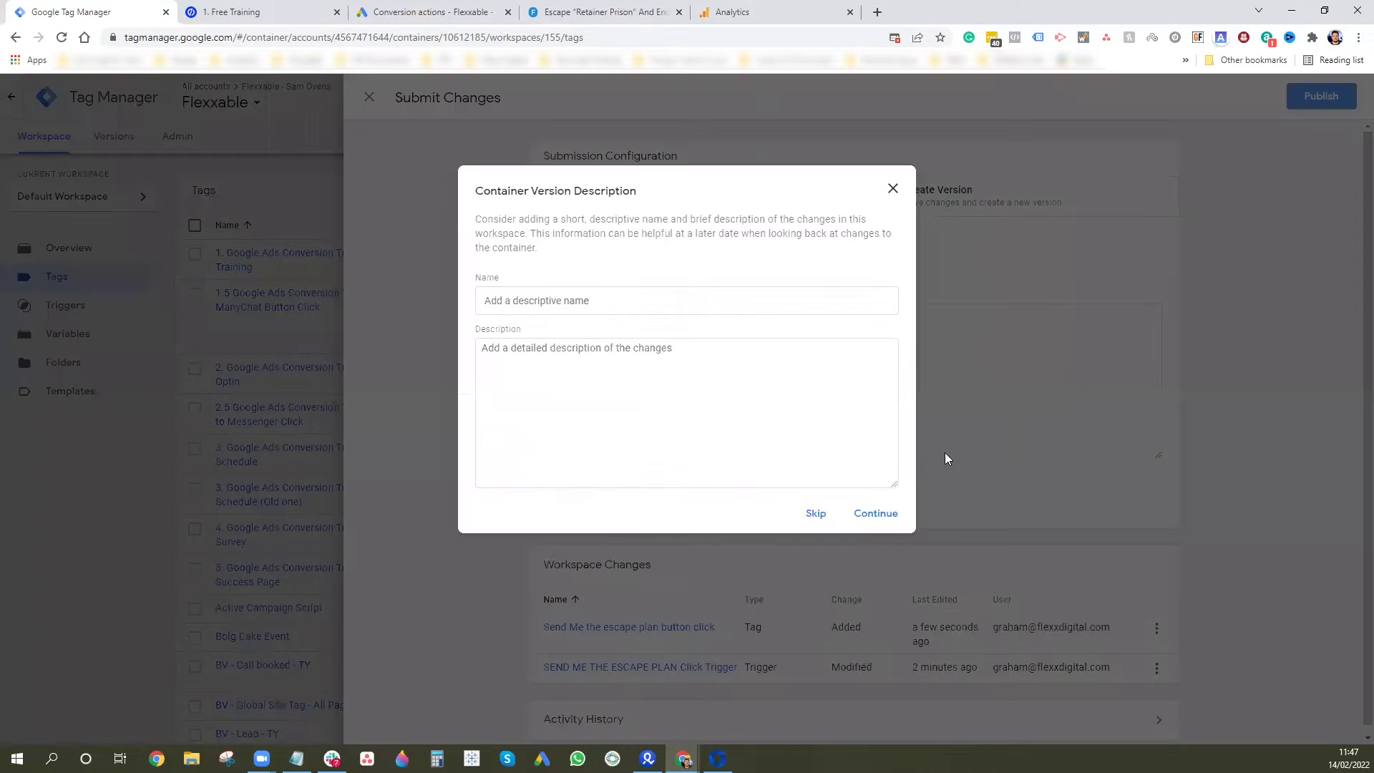
click(872, 514)
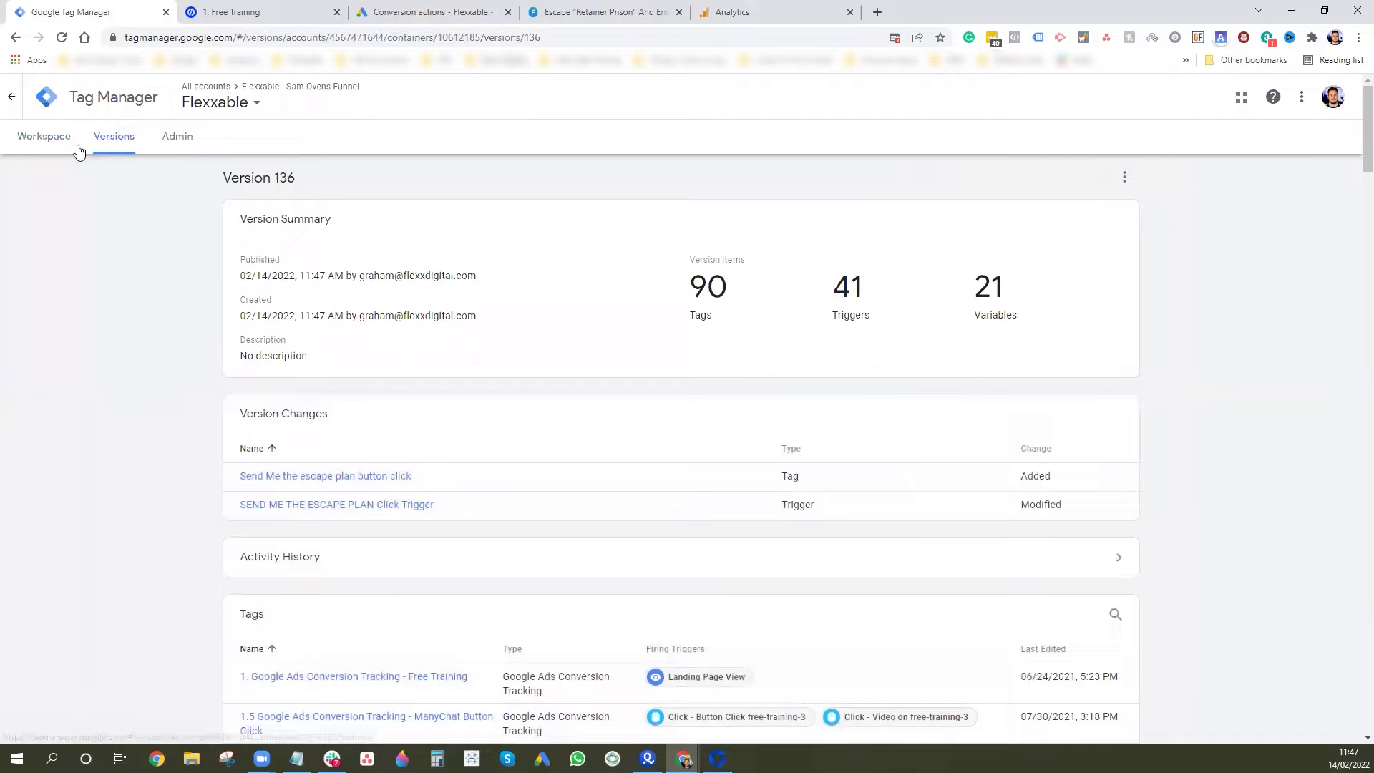
click(80, 138)
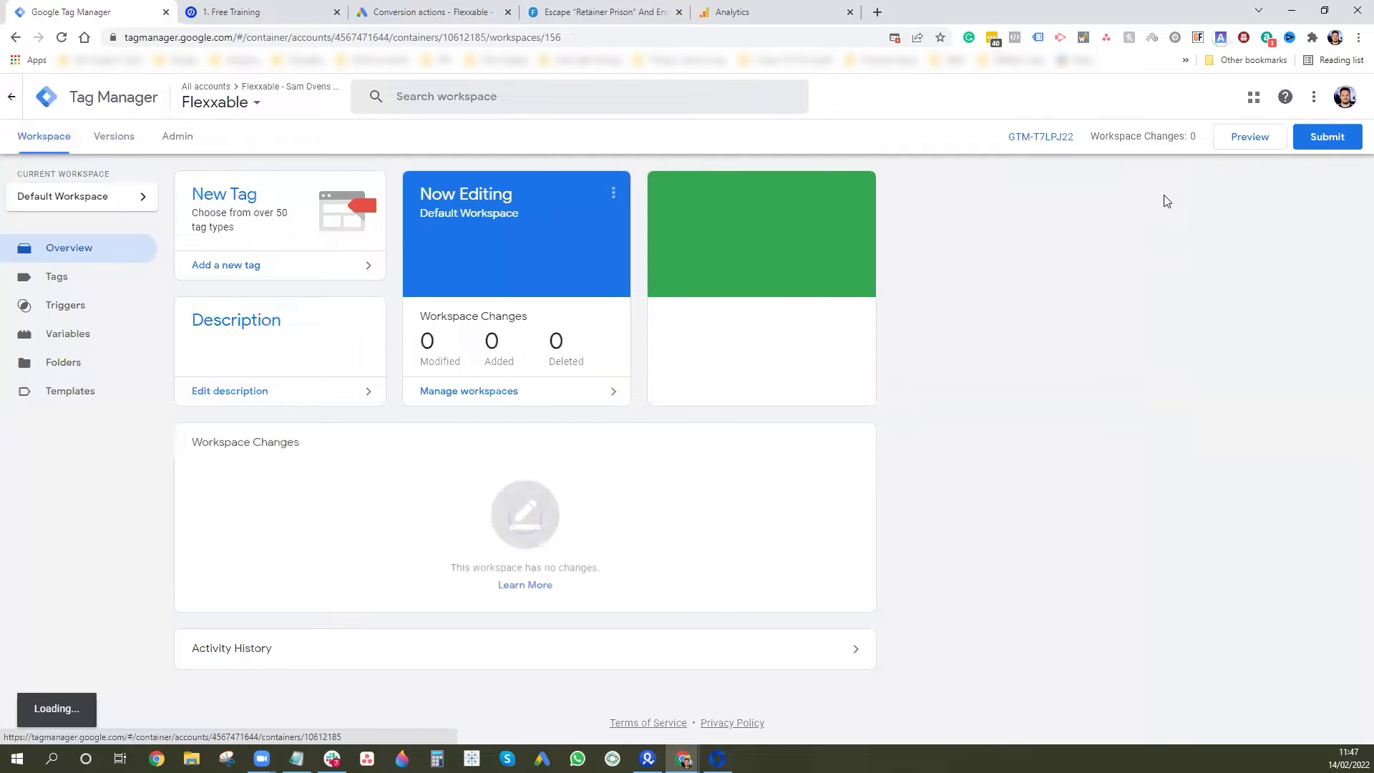
Step: Connect a Tag Assistant preview to the free-training page and click the SEND ME THE ESCAPE PLAN button
click(1250, 138)
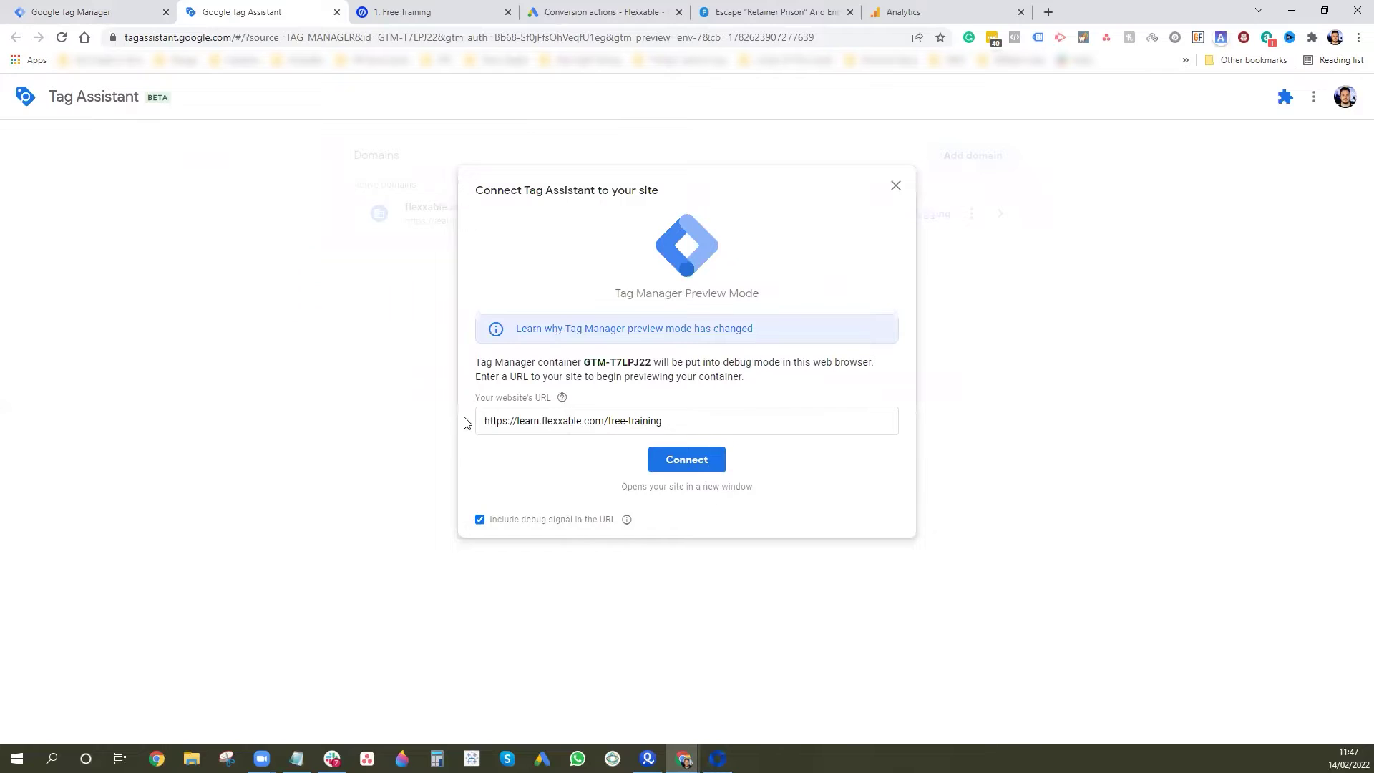
mouse_move(557, 405)
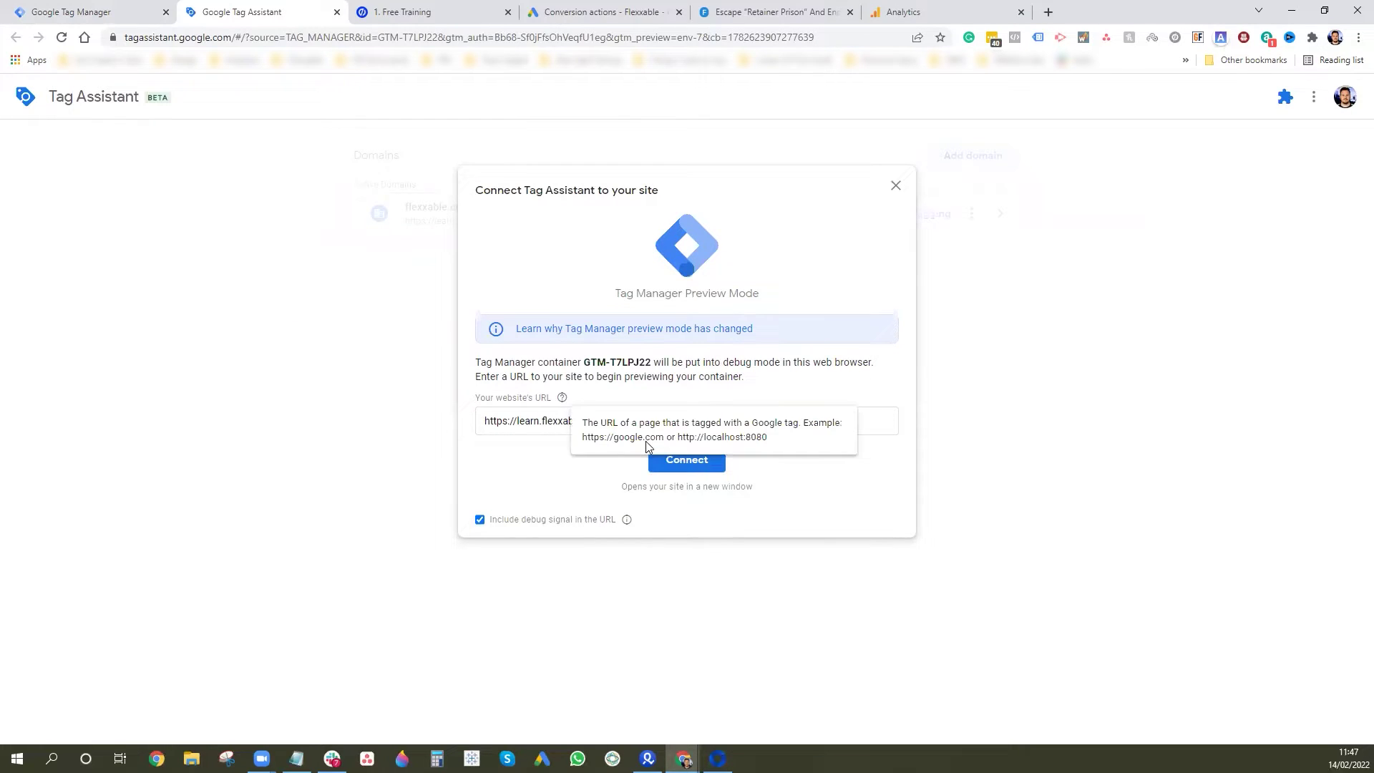
click(689, 462)
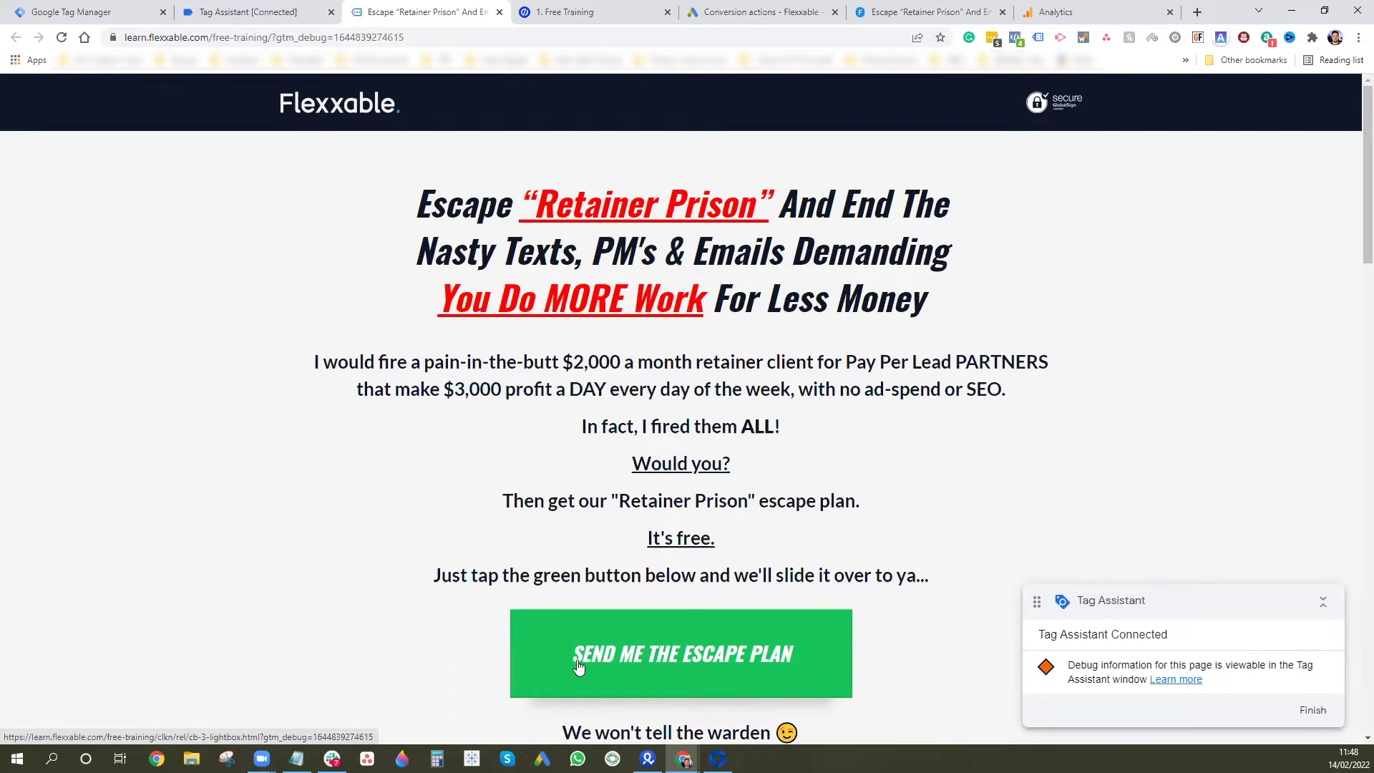
click(649, 655)
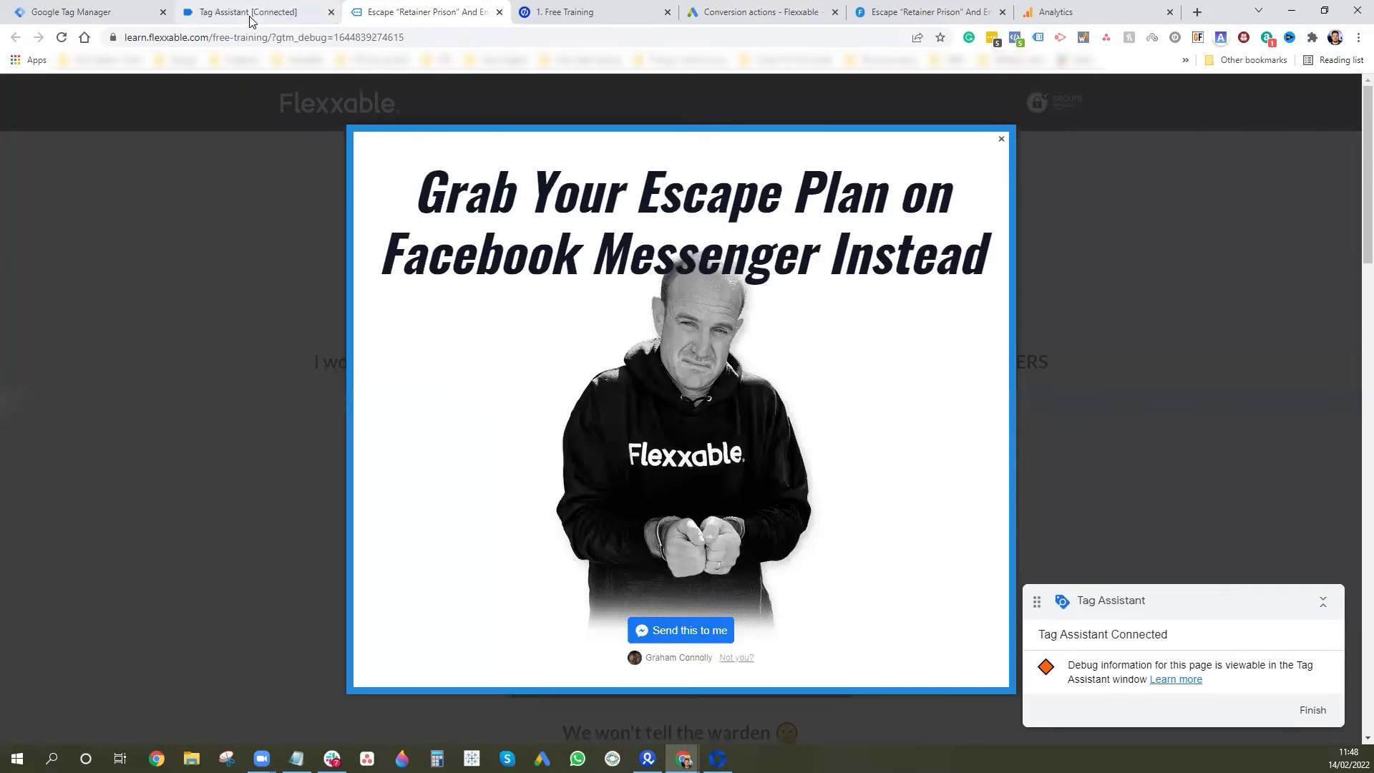
click(250, 14)
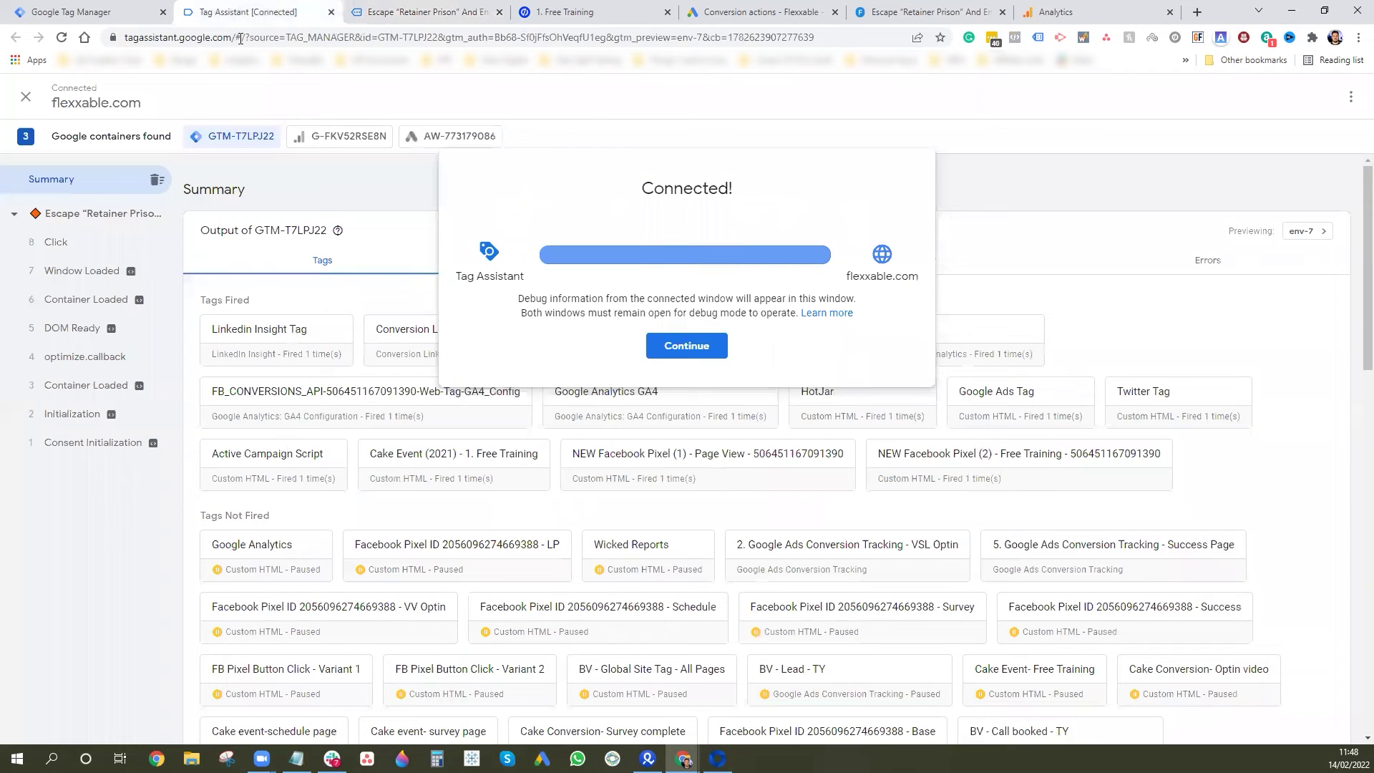
Step: Inspect the Click event's variables and the fired 'Send Me the escape plan button click' tag details
click(706, 350)
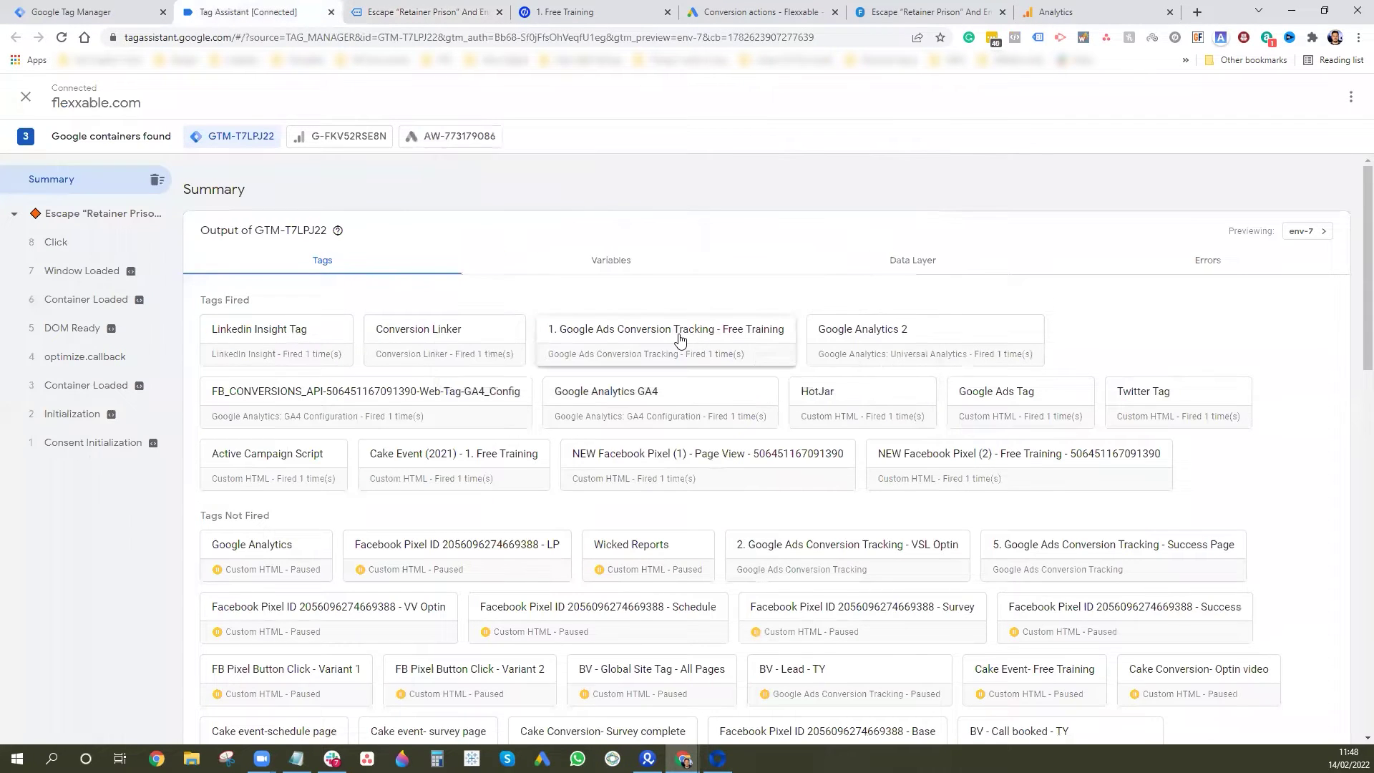
click(90, 249)
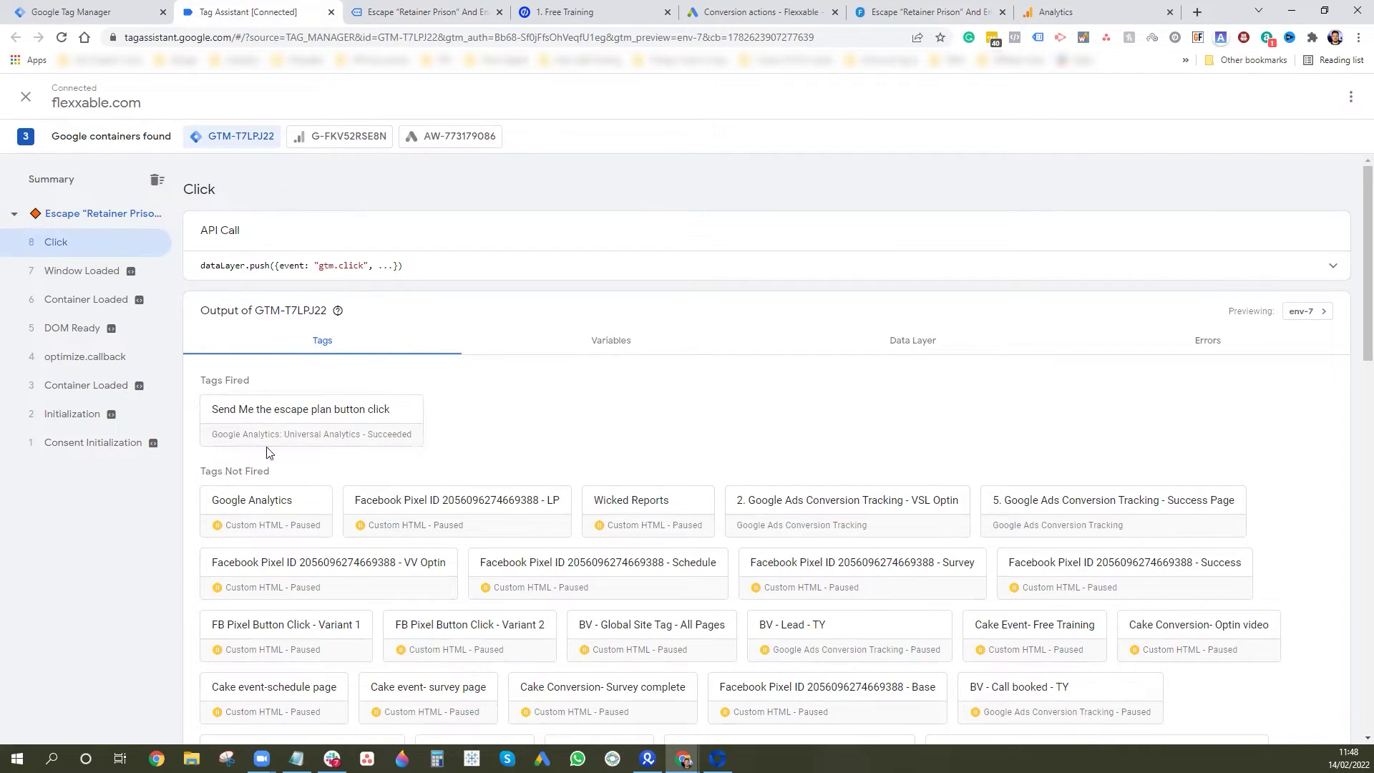
click(612, 343)
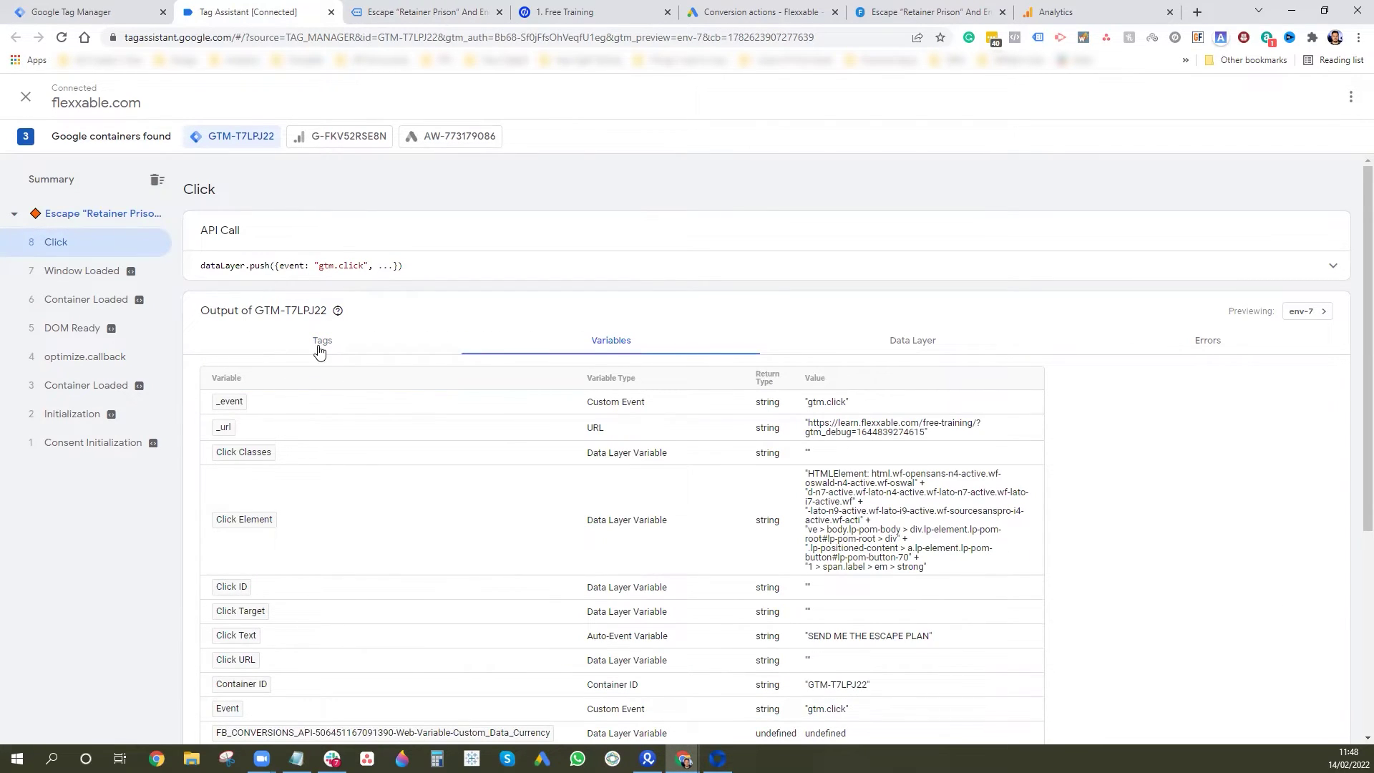
click(348, 345)
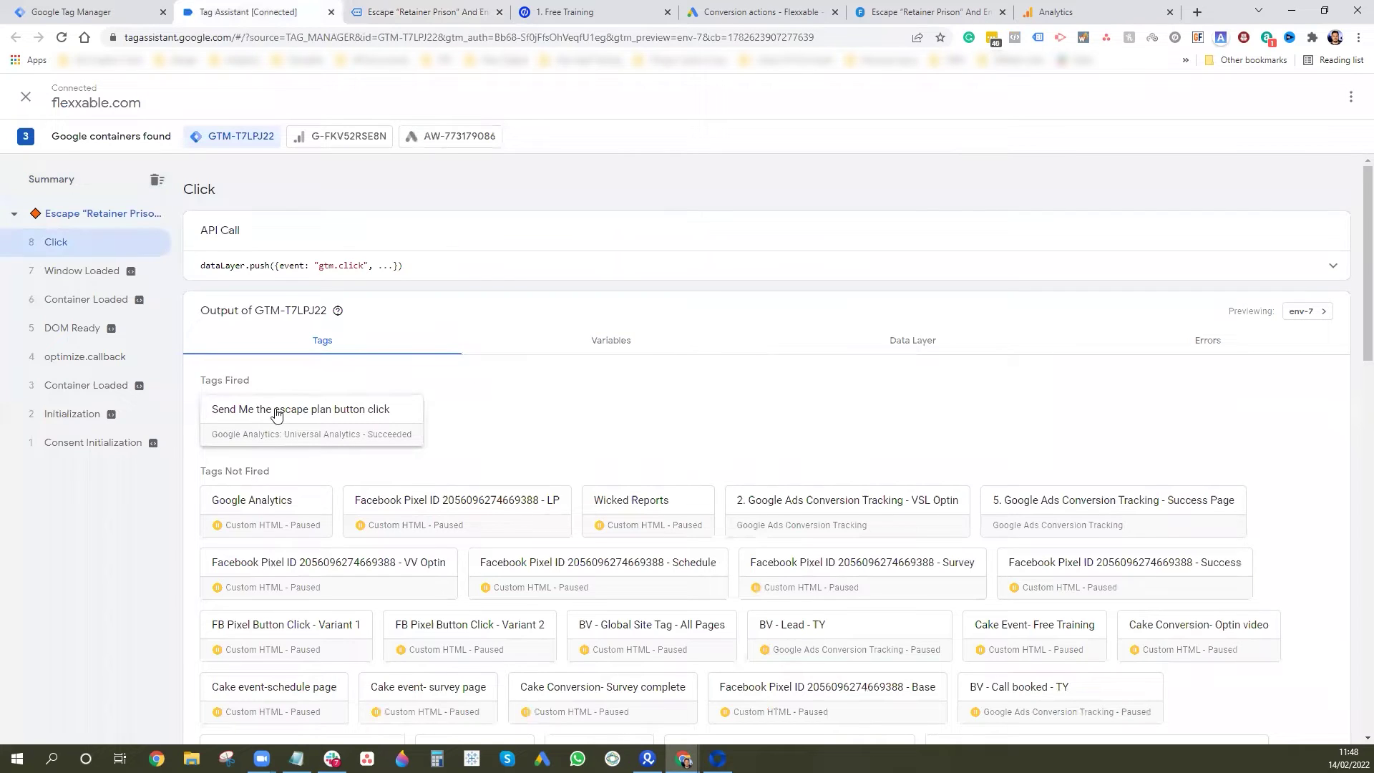
click(277, 414)
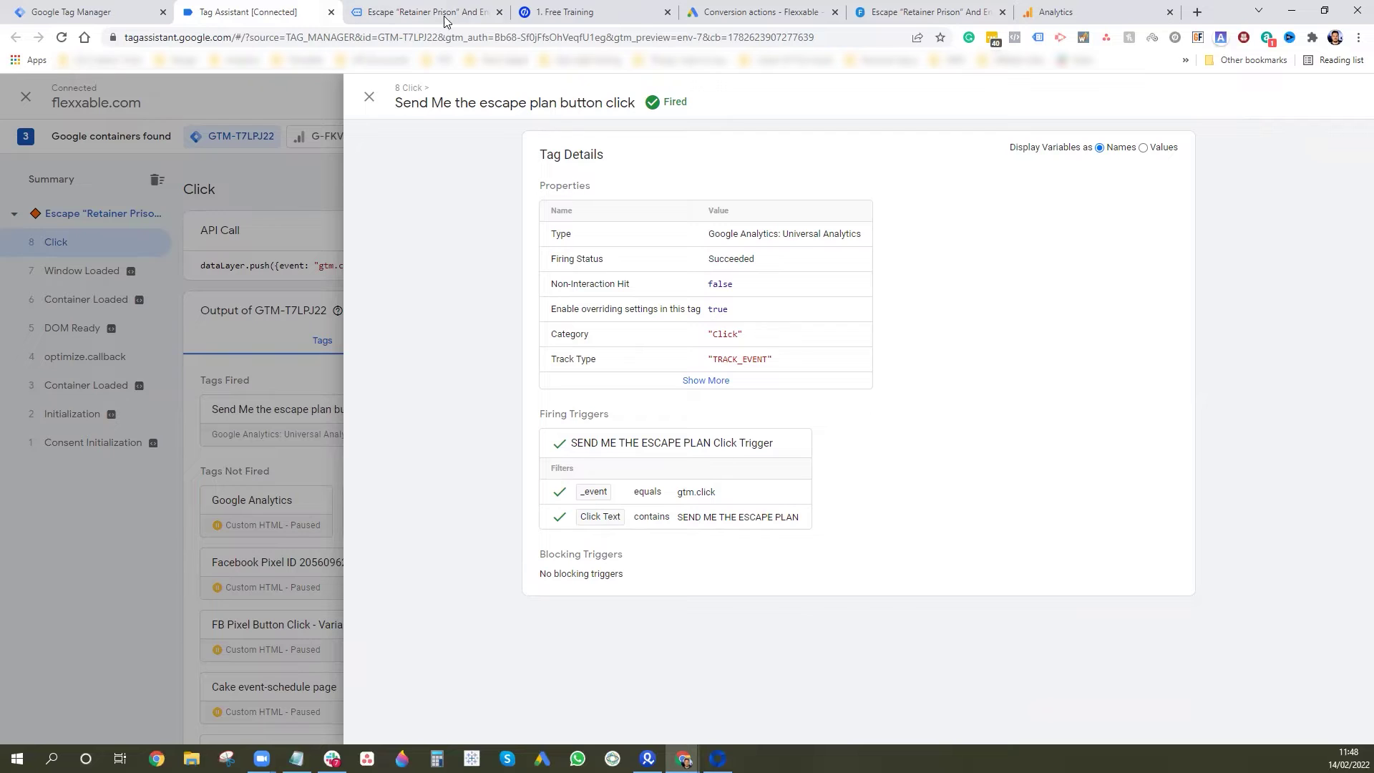
click(369, 96)
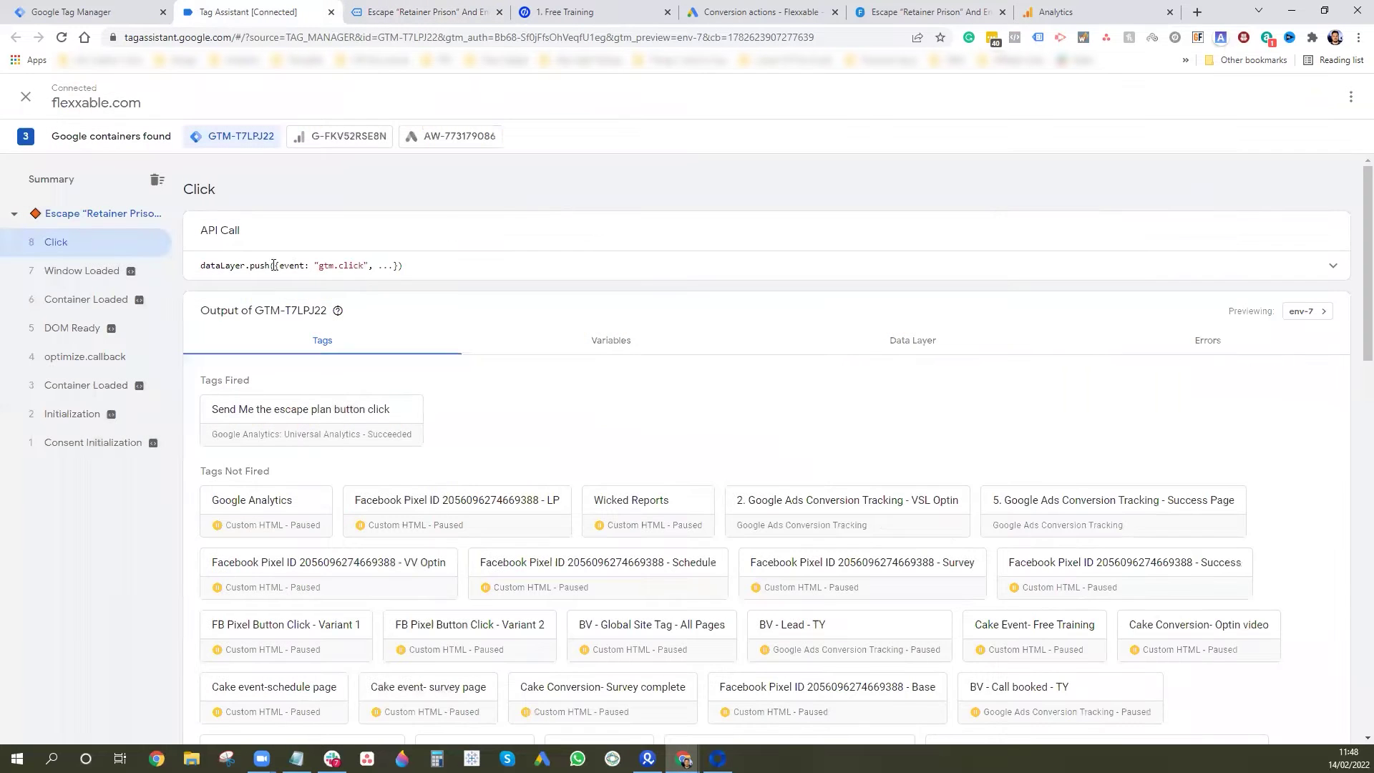
click(311, 415)
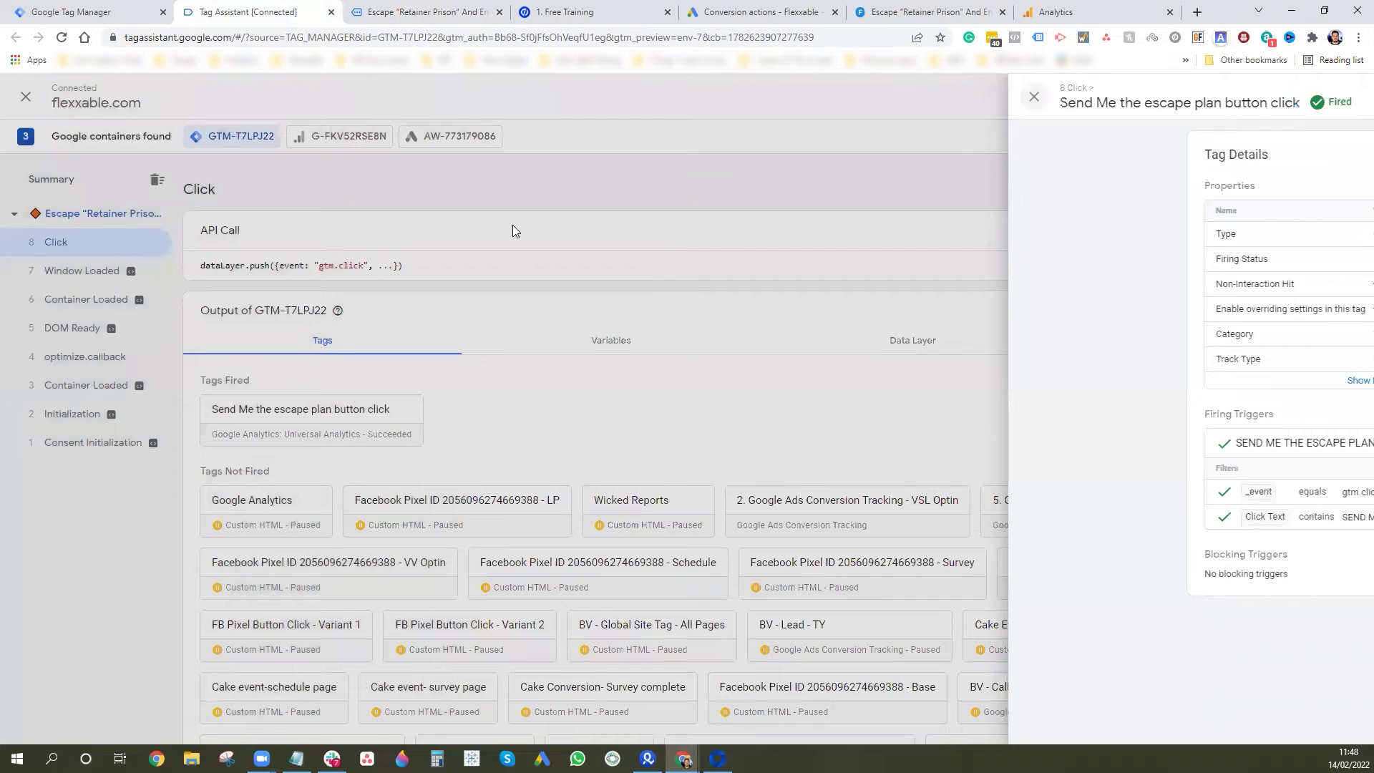
click(512, 224)
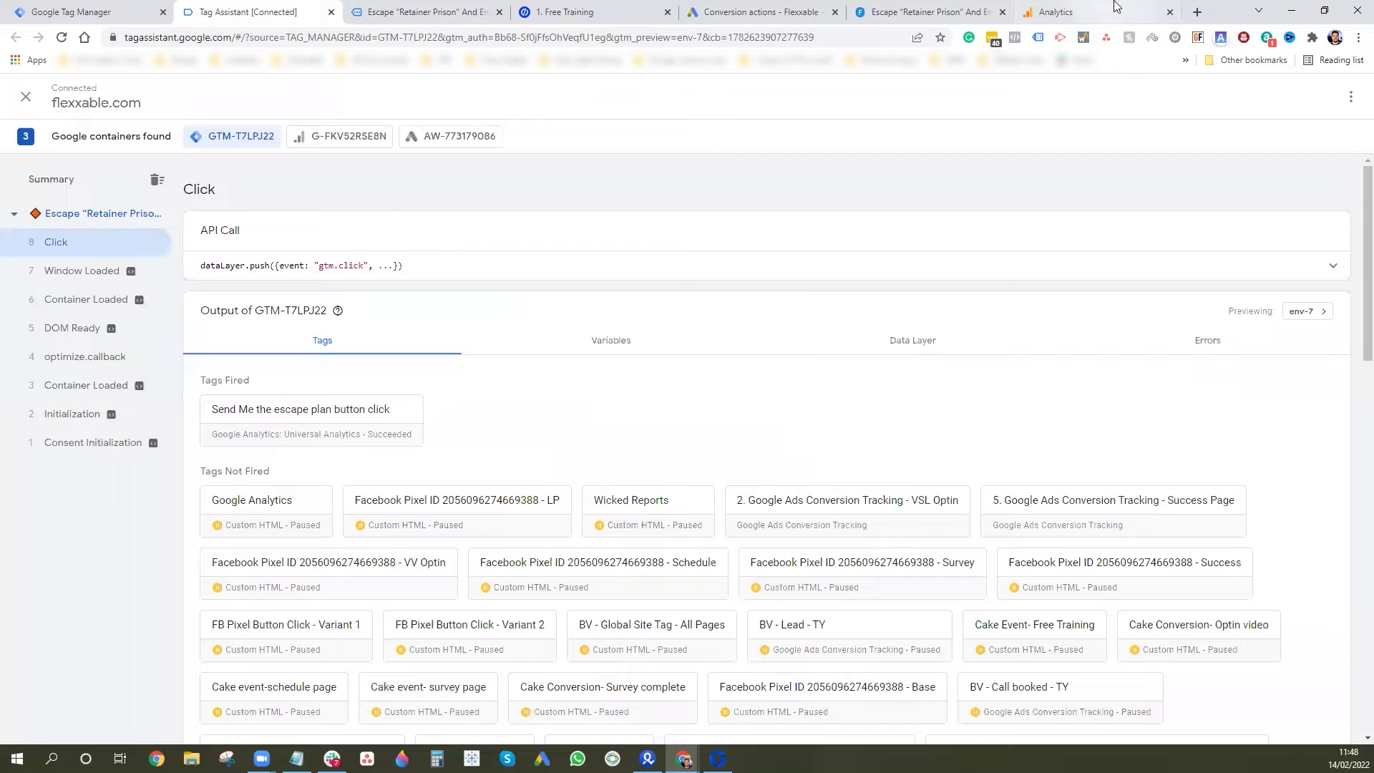
Step: Check Analytics Realtime > Events for Click / Escape Plan Button Click, then return to Tag Assistant
click(1056, 12)
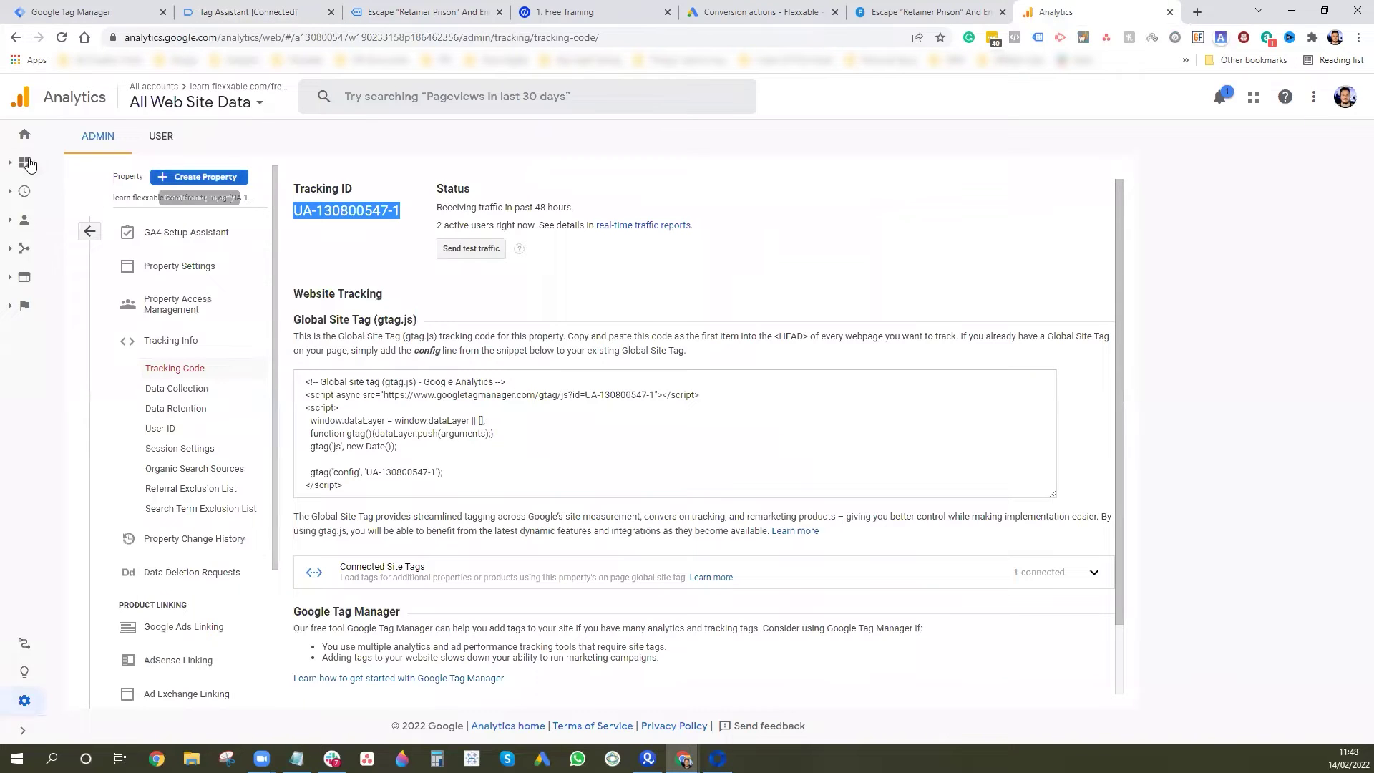
click(12, 166)
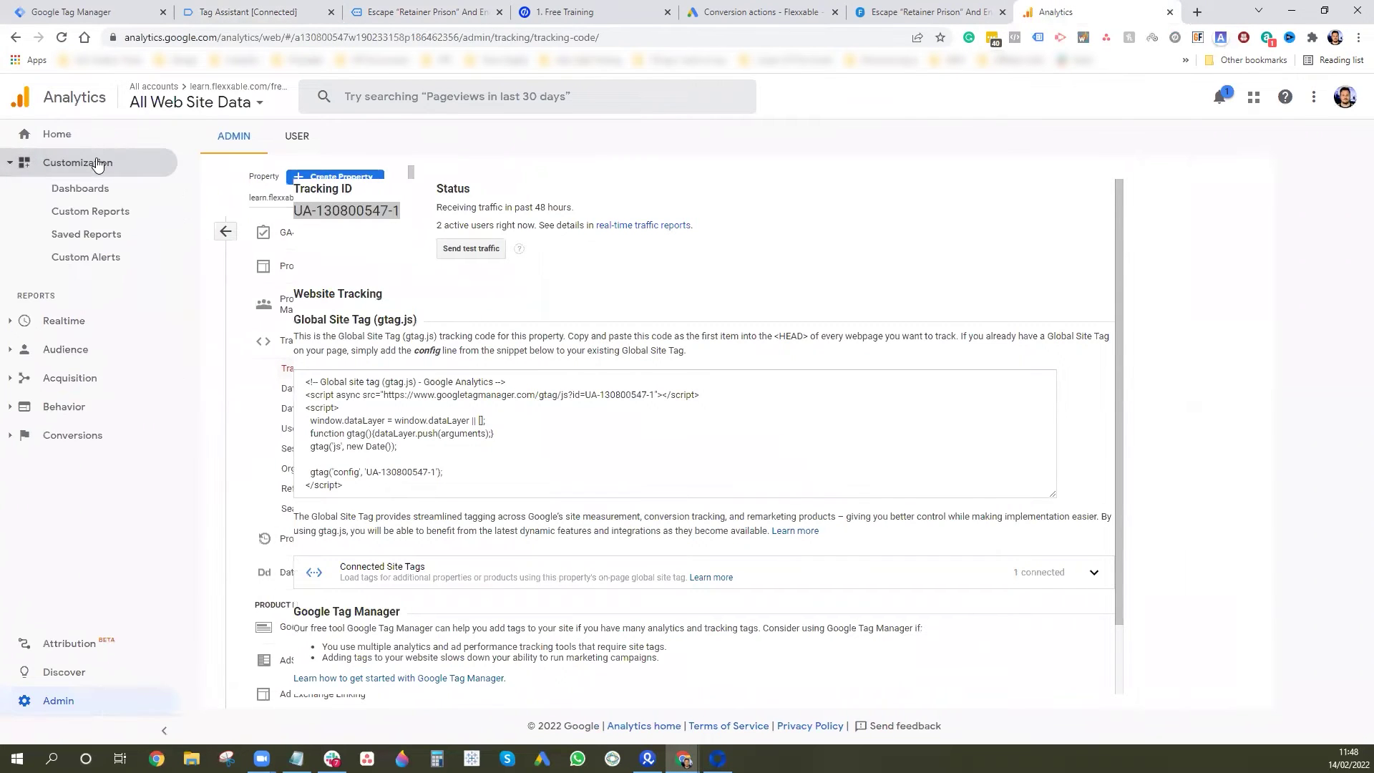
click(64, 321)
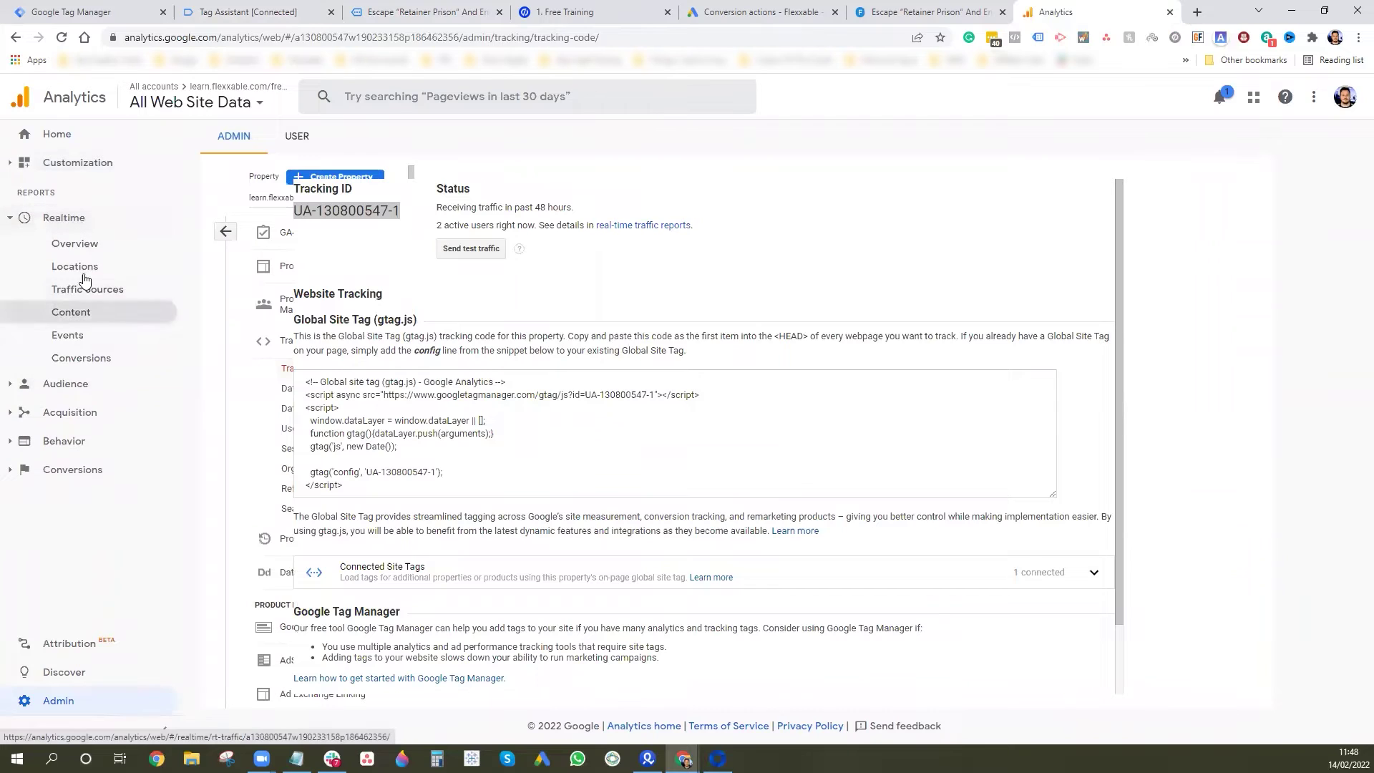
click(73, 335)
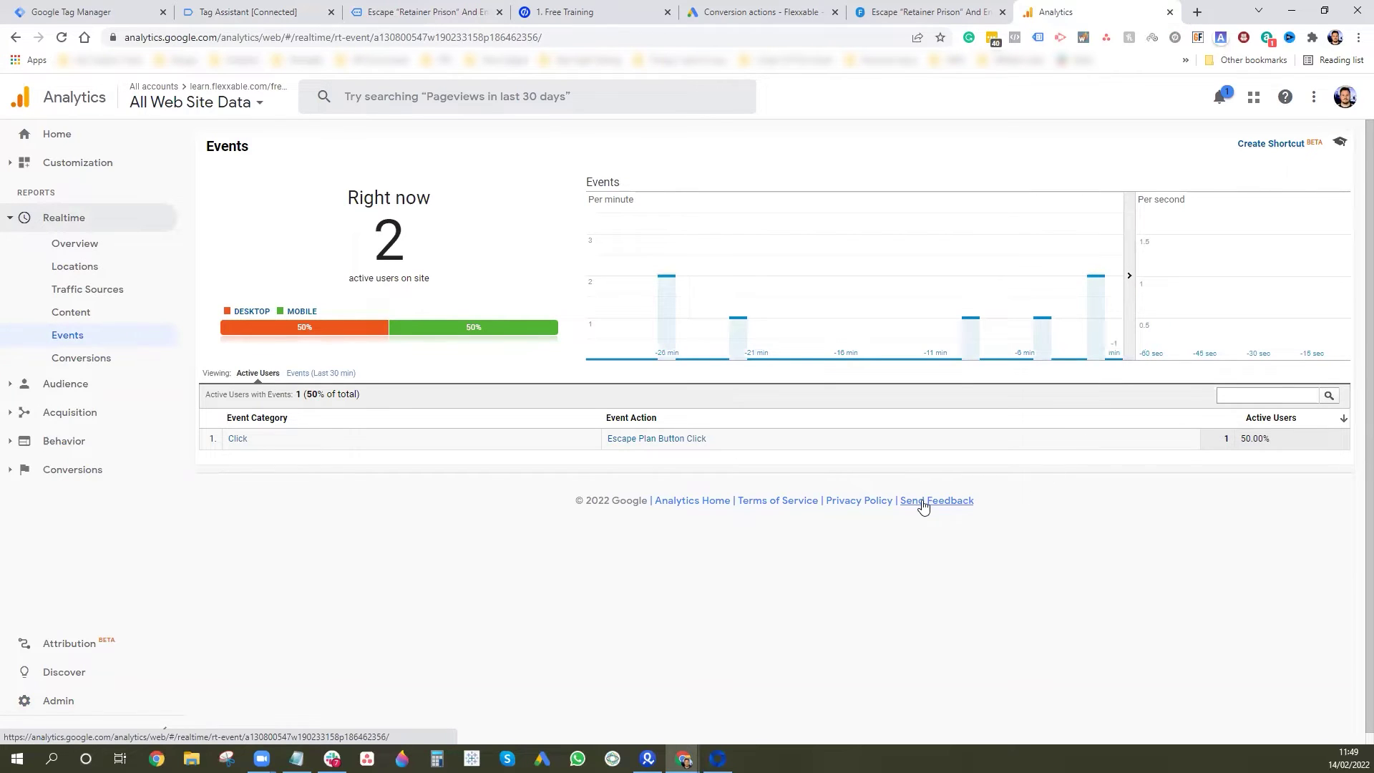
click(290, 11)
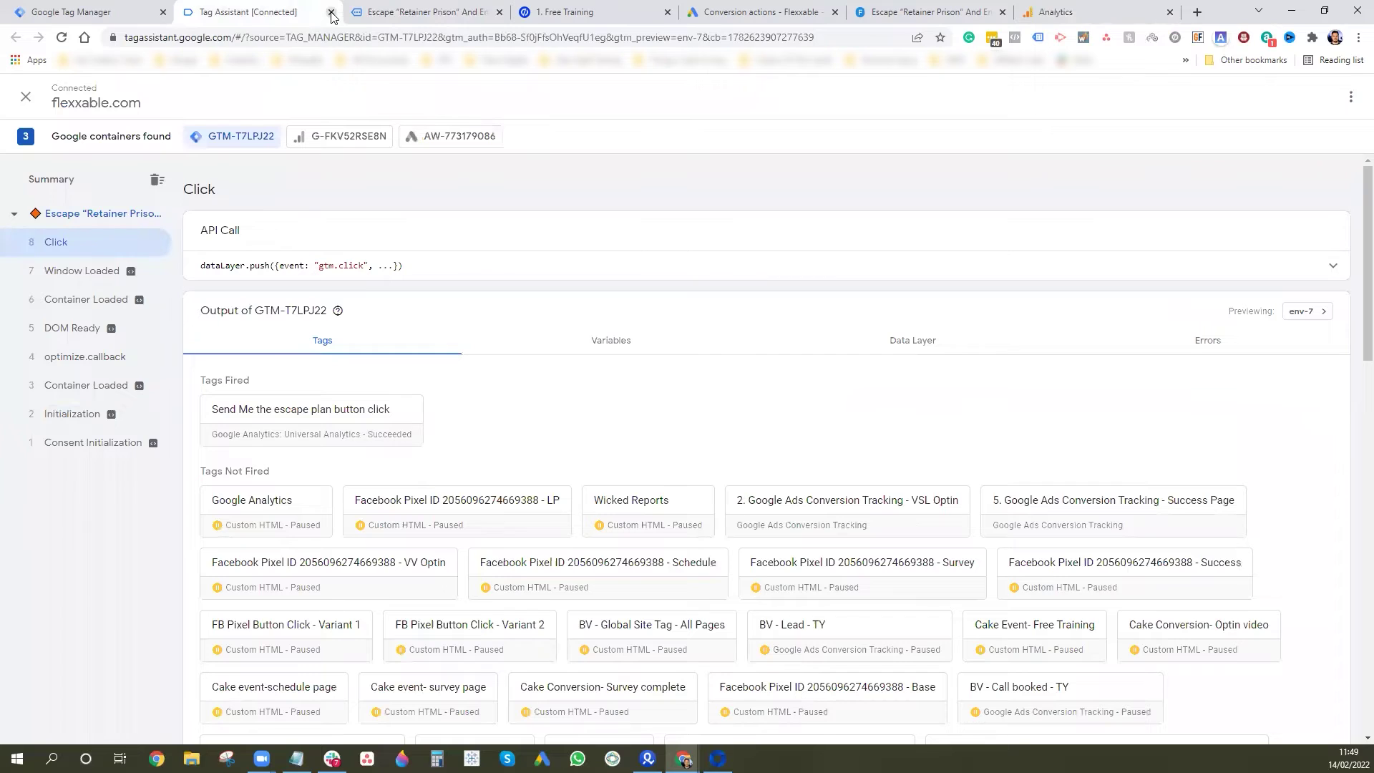
Step: Close the Tag Assistant and landing page tabs and scroll through the Google Ads conversions list
click(331, 13)
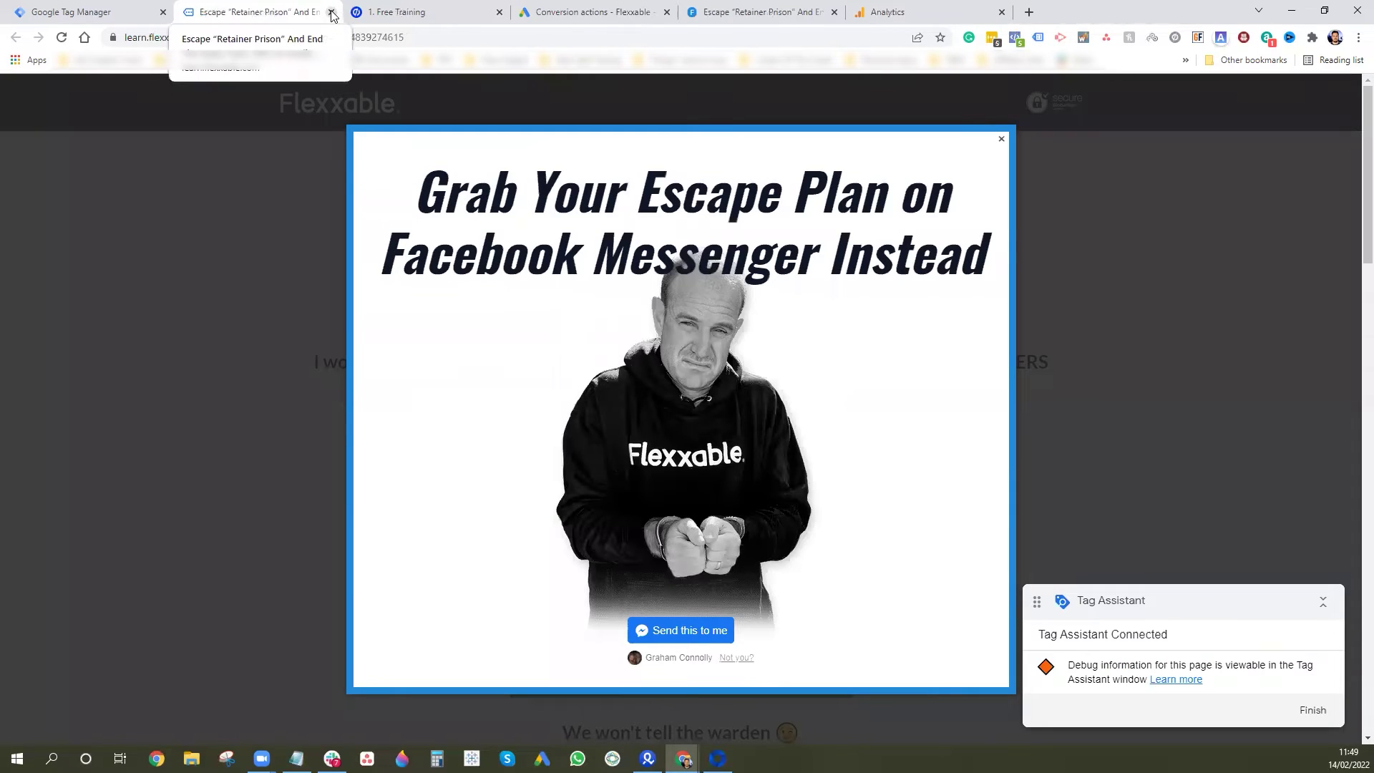
click(332, 13)
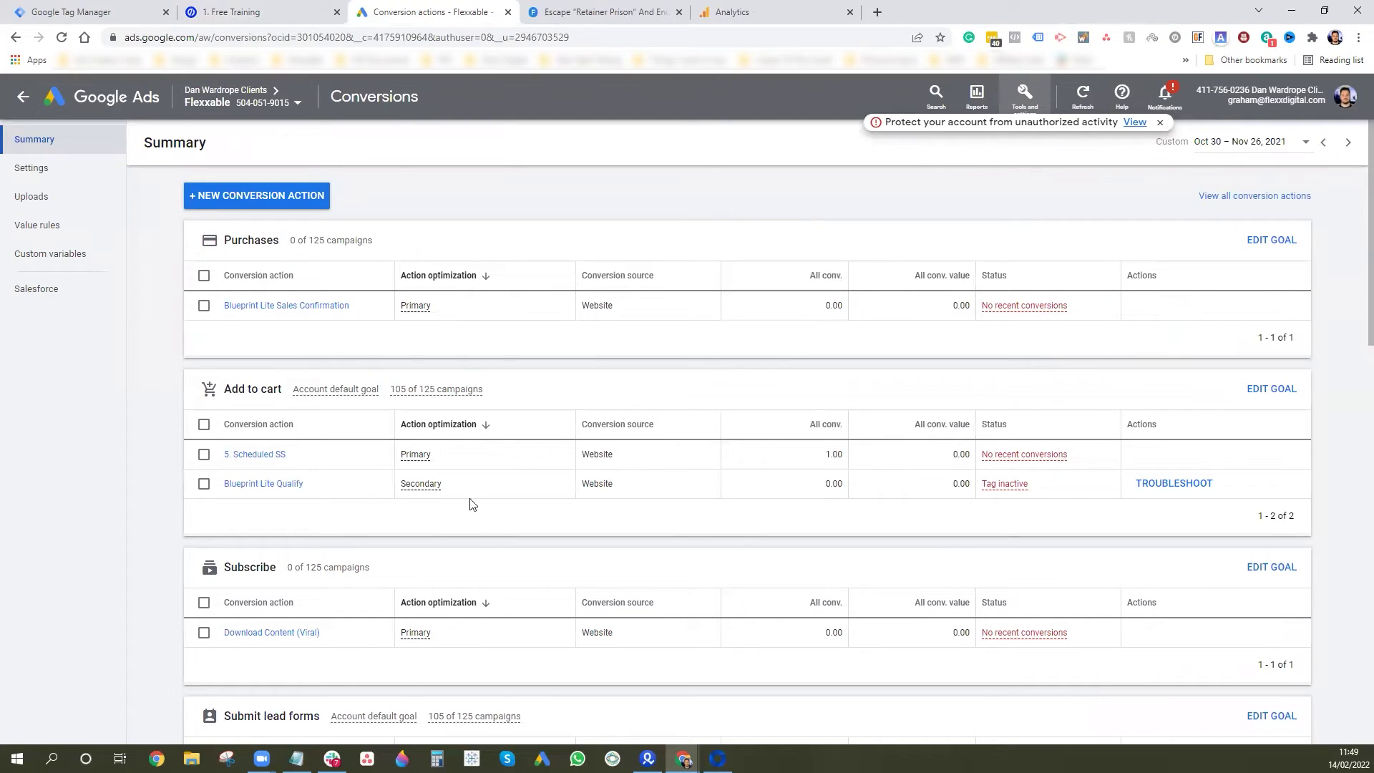
scroll(497, 482, down, 7)
scroll(315, 466, down, 1)
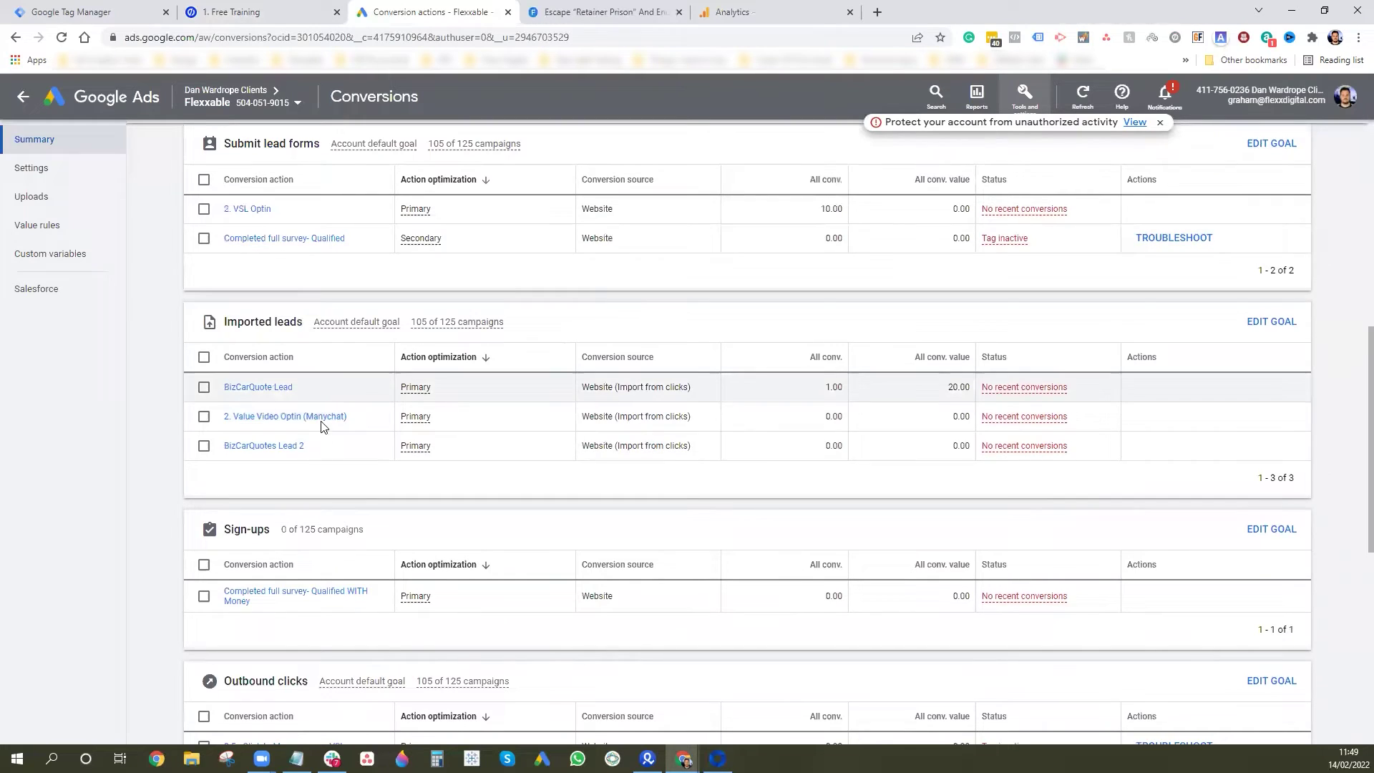
scroll(409, 422, down, 7)
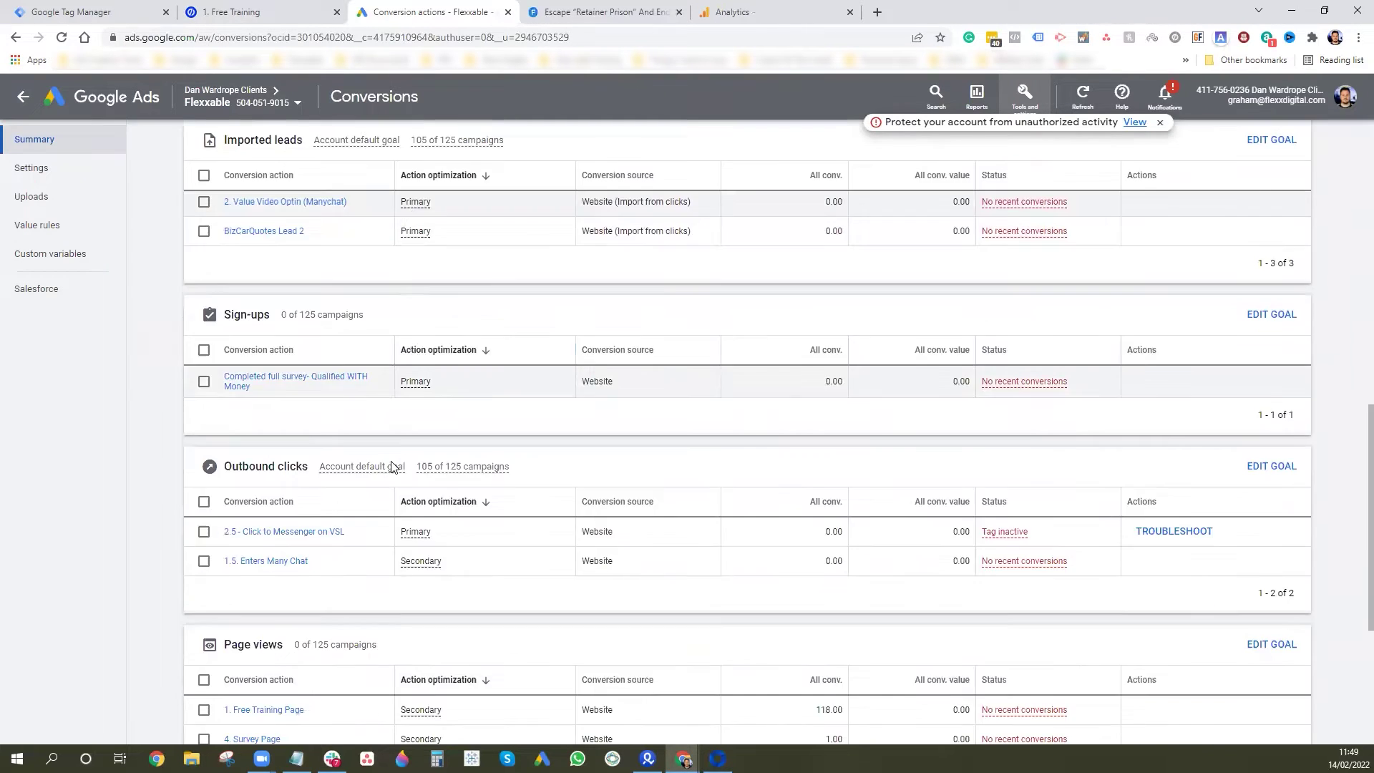
scroll(393, 464, down, 1)
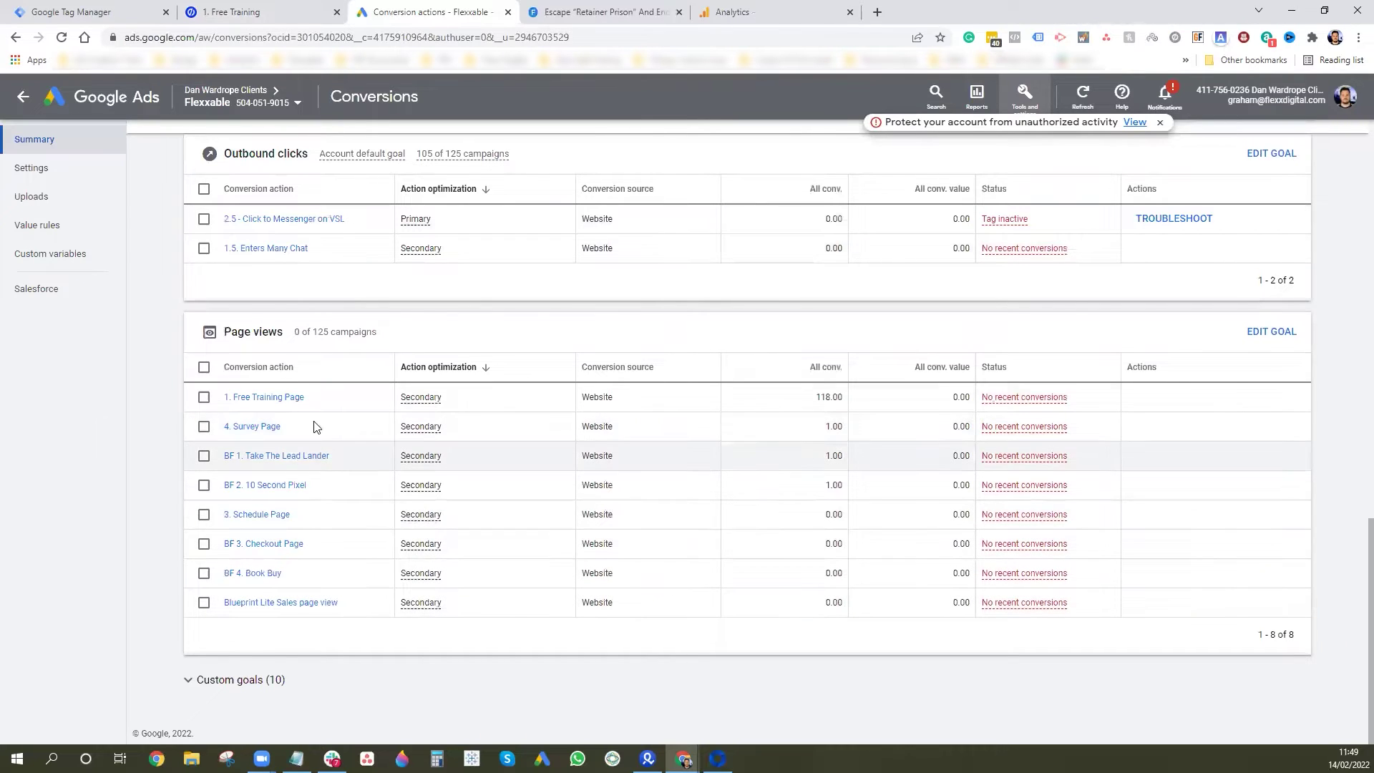
scroll(1031, 451, up, 10)
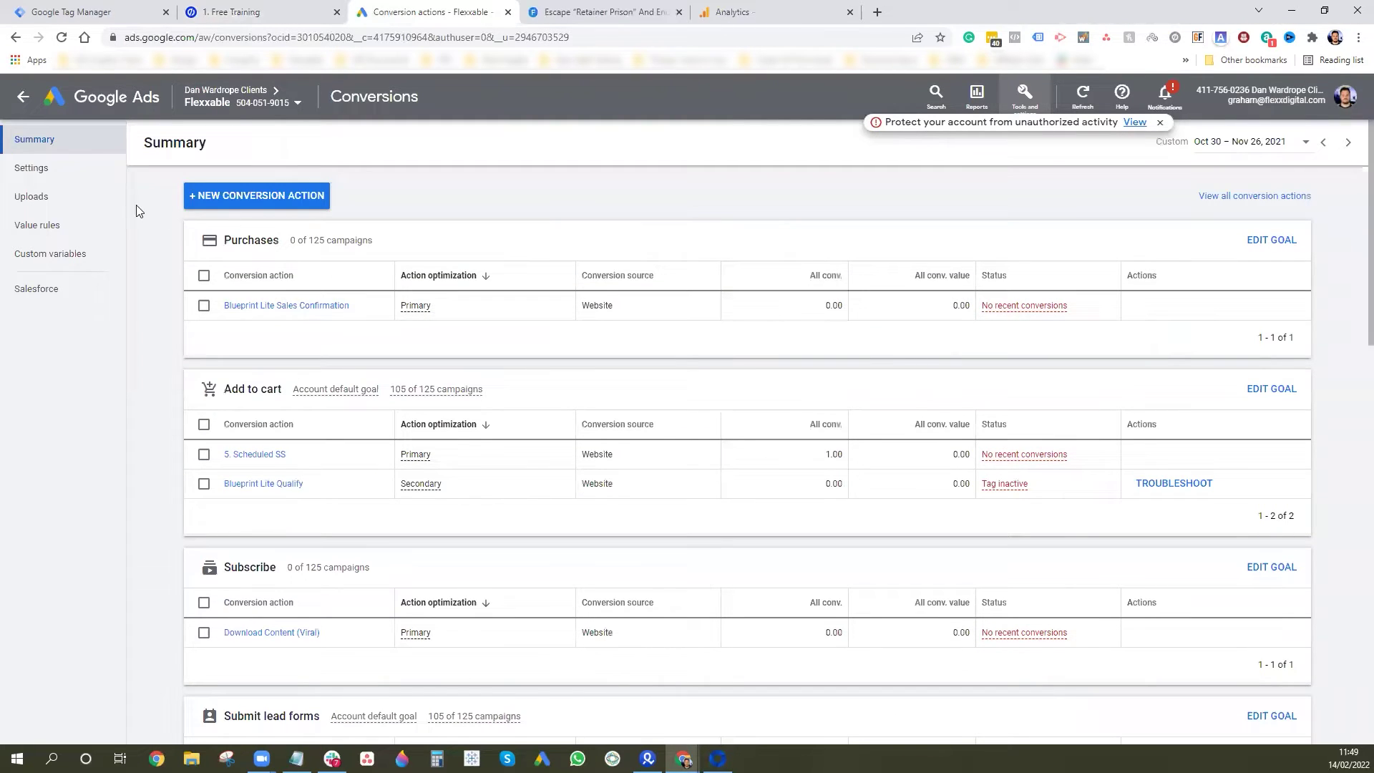
scroll(392, 511, down, 10)
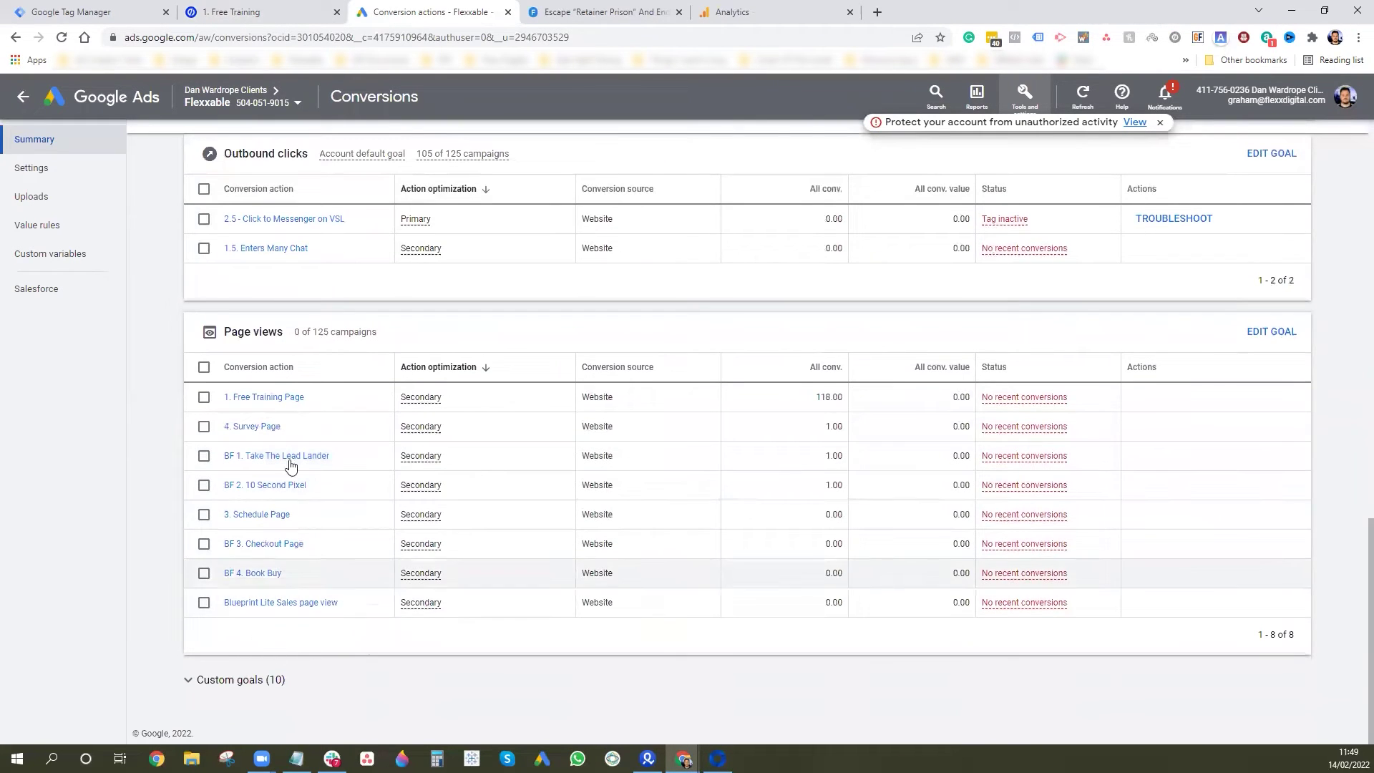
Step: Open 3. Schedule Page's tag setup, choose Install the tag yourself, and select the global site tag
click(266, 515)
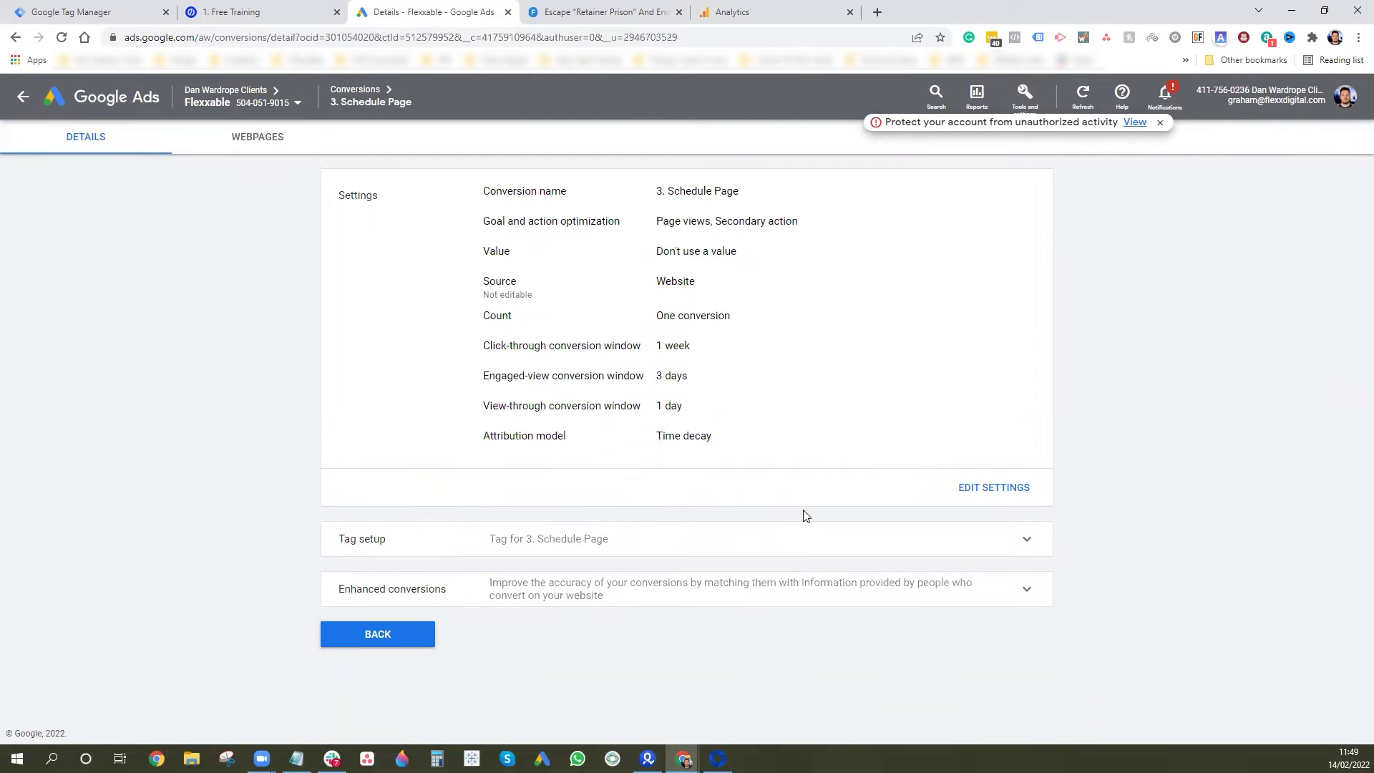
click(837, 542)
click(534, 620)
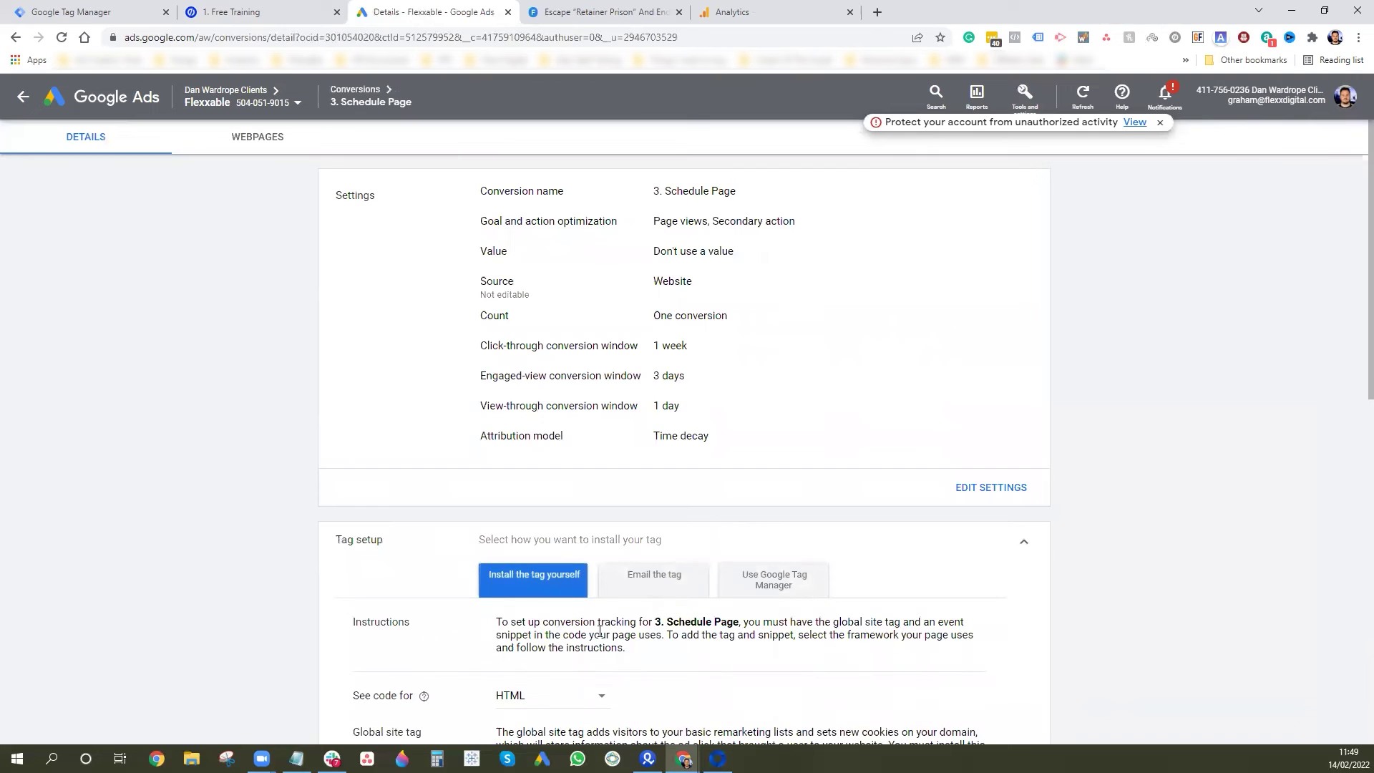
scroll(619, 587, down, 7)
drag(579, 588, 507, 481)
scroll(626, 597, up, 6)
scroll(645, 580, down, 6)
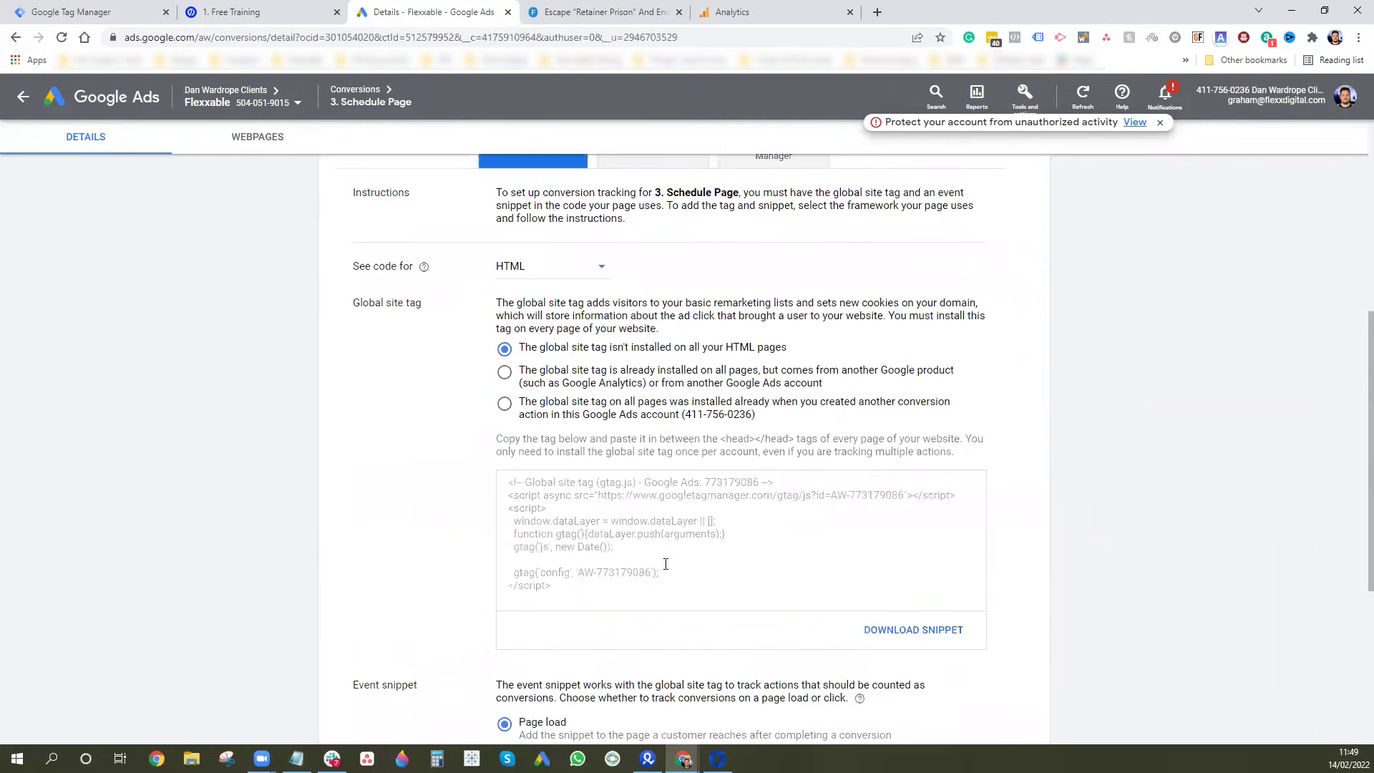
triple_click(580, 589)
triple_click(580, 588)
key(ctrl+c)
Step: Create a new Custom HTML tag containing the pasted Google Ads site tag code
click(93, 12)
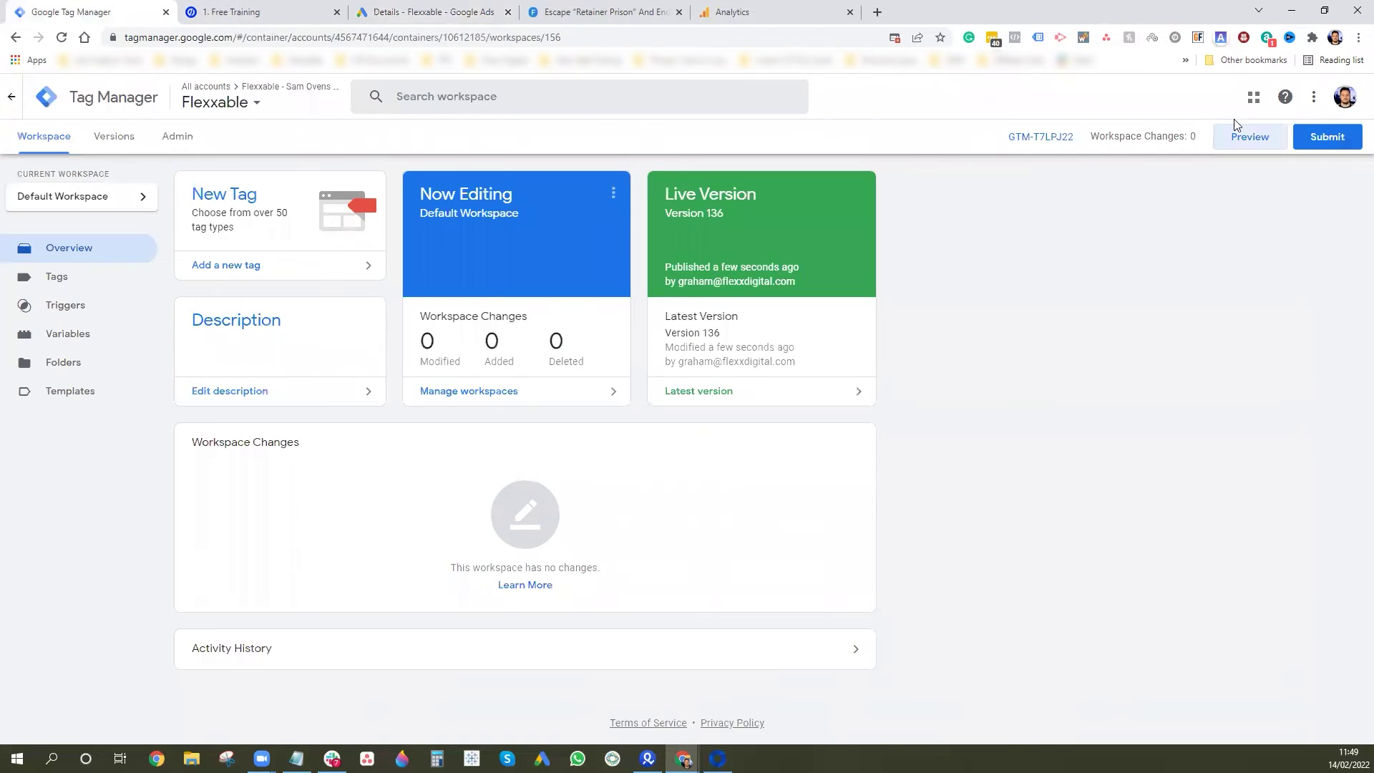
click(41, 285)
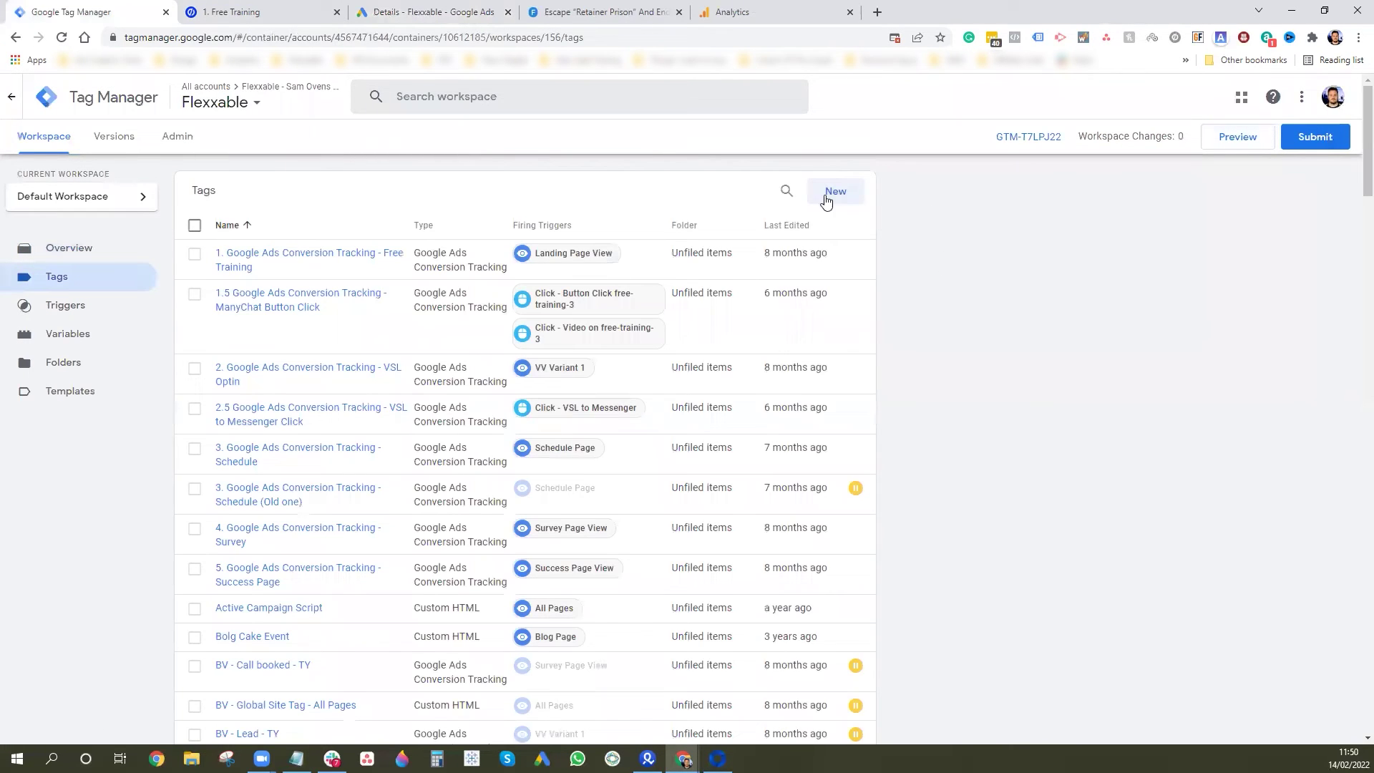
click(830, 195)
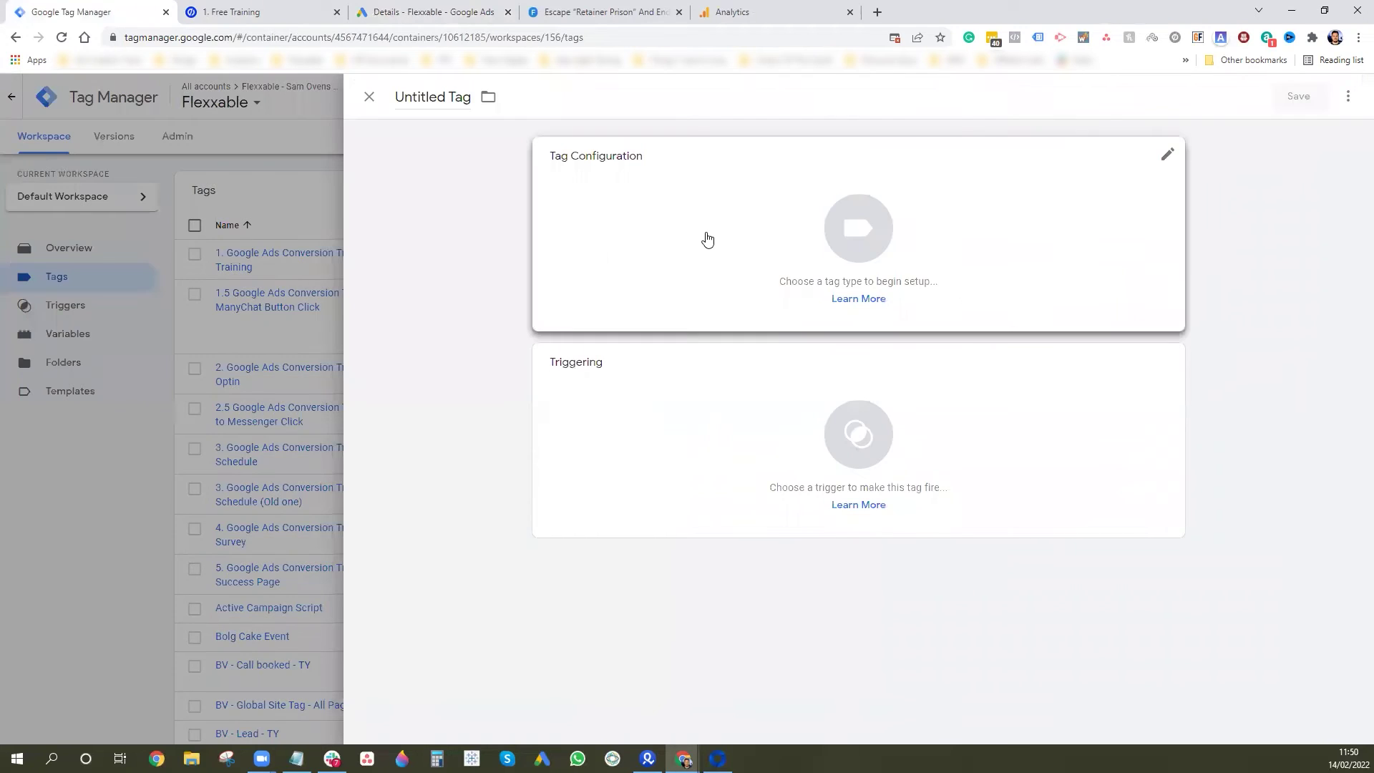
click(803, 285)
scroll(1066, 533, down, 3)
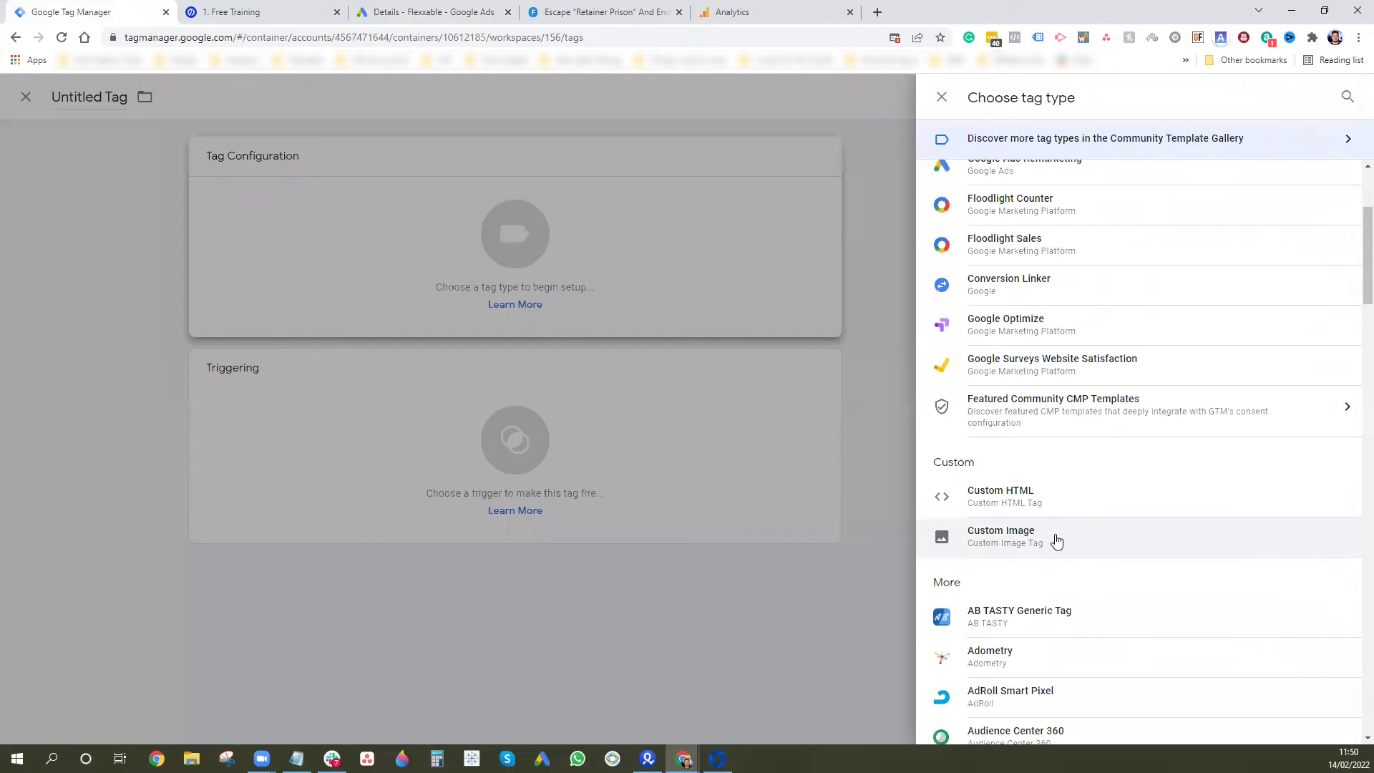
click(1015, 490)
click(671, 321)
key(ctrl+v)
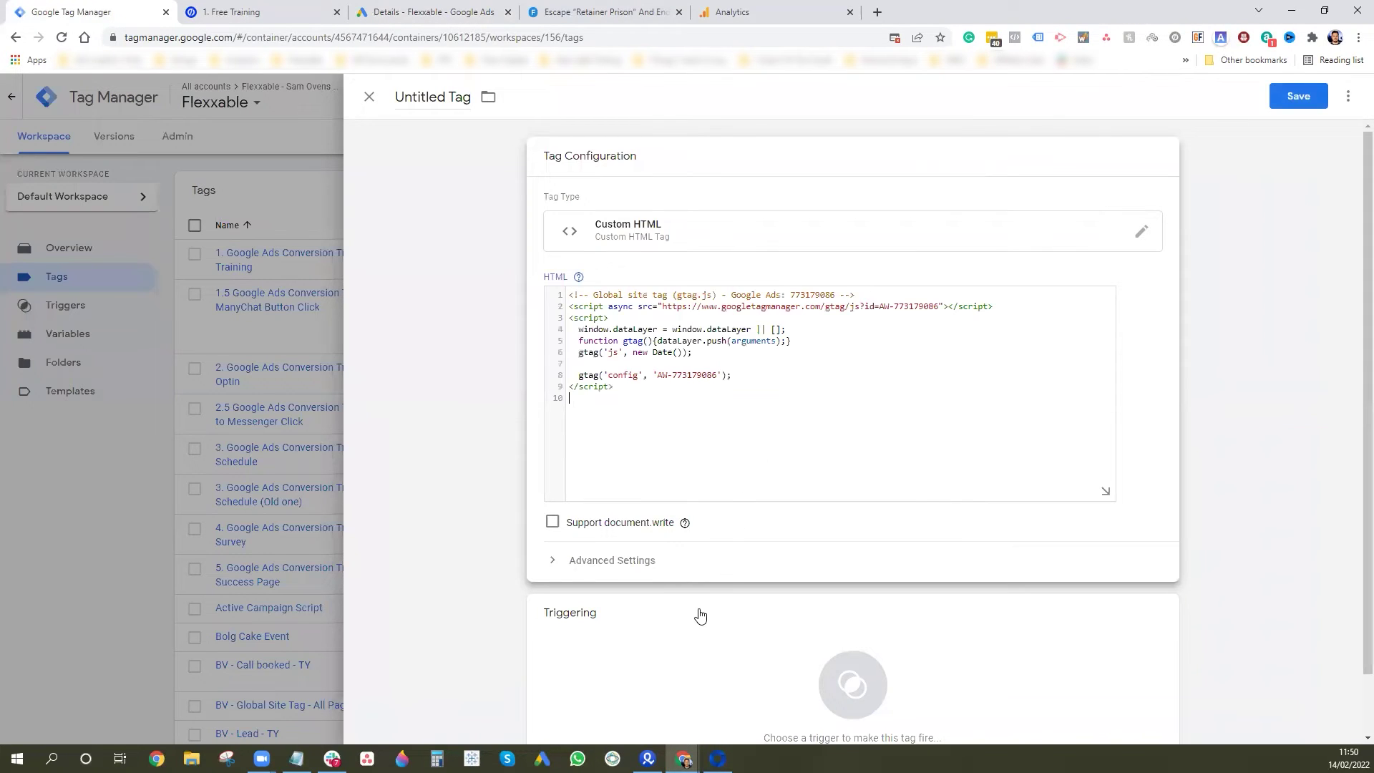
Step: Fire it on SEND ME THE ESCAPE PLAN Click Trigger and name it 'Test Google Conversions'
click(640, 615)
scroll(627, 651, down, 10)
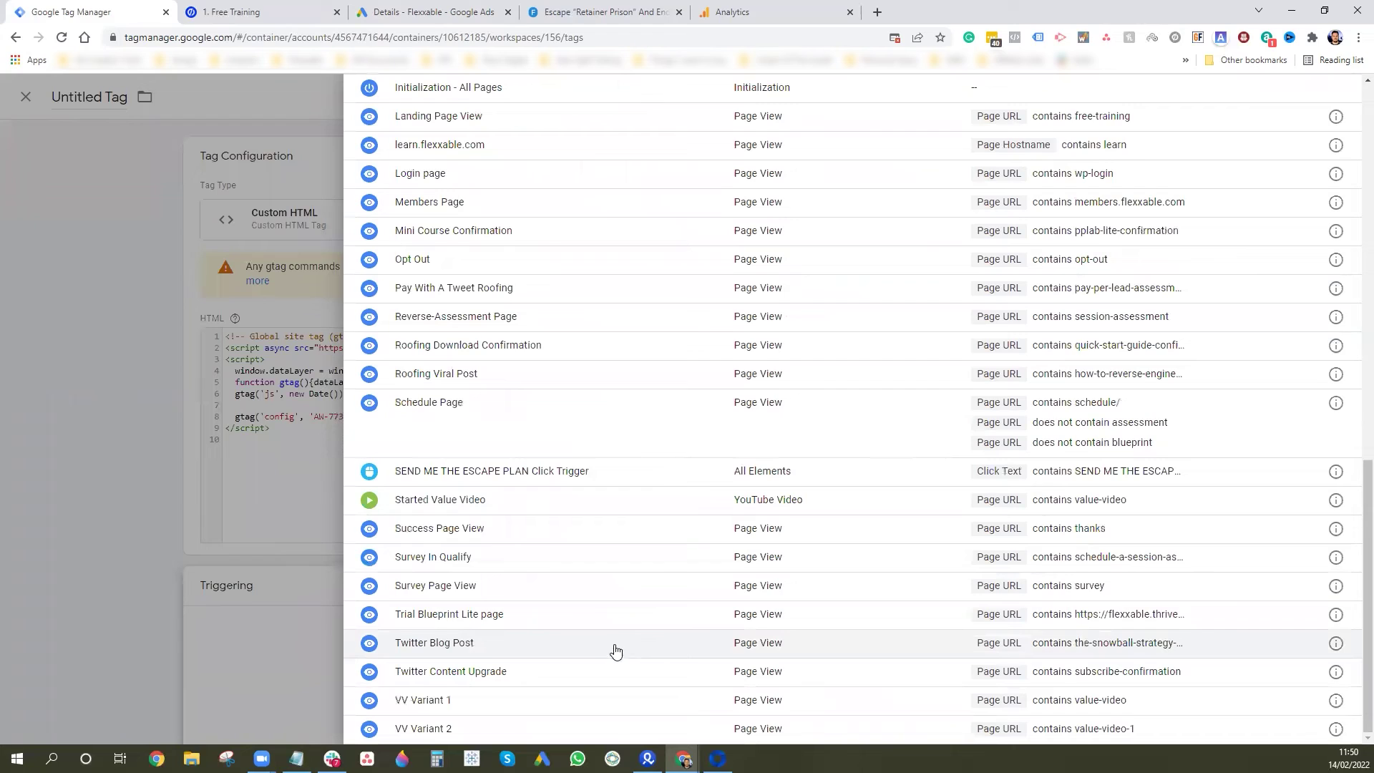
click(562, 471)
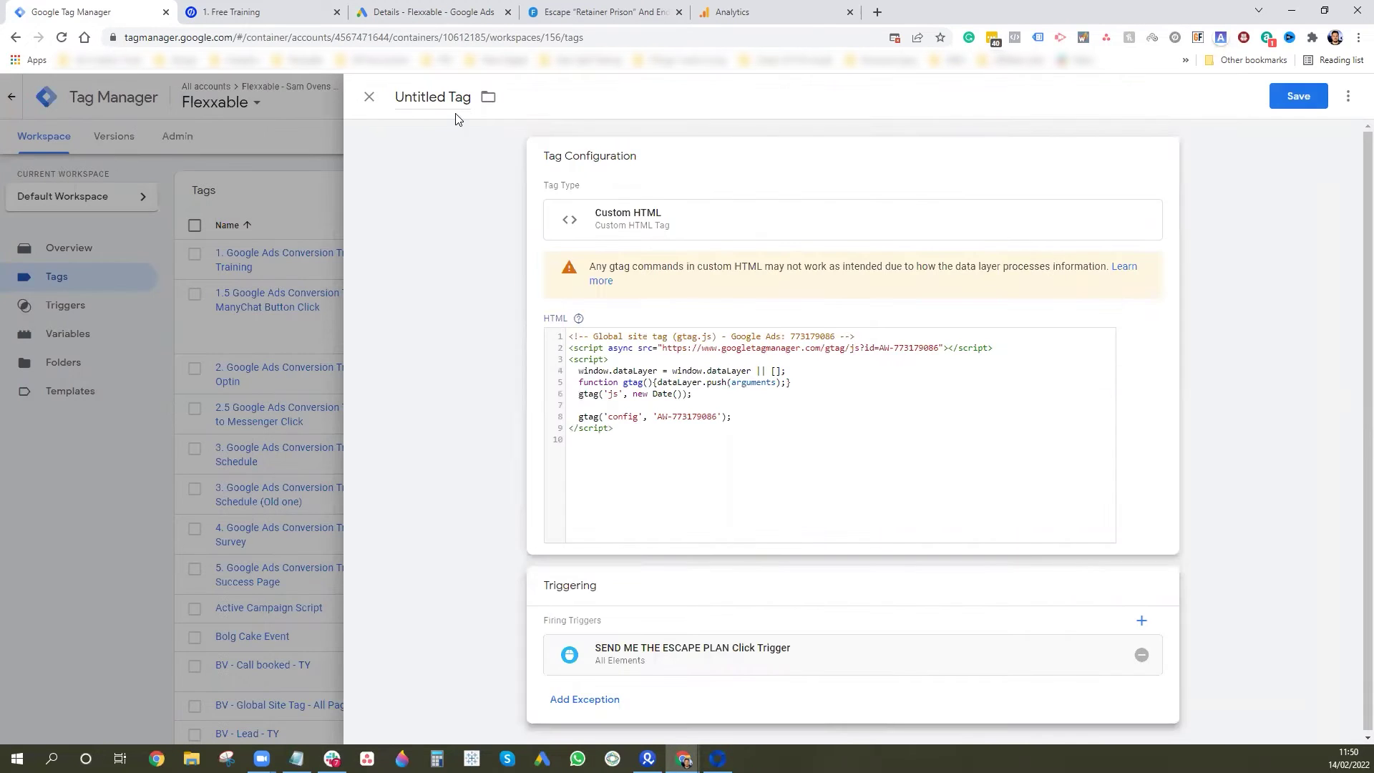
click(464, 96)
text(Test)
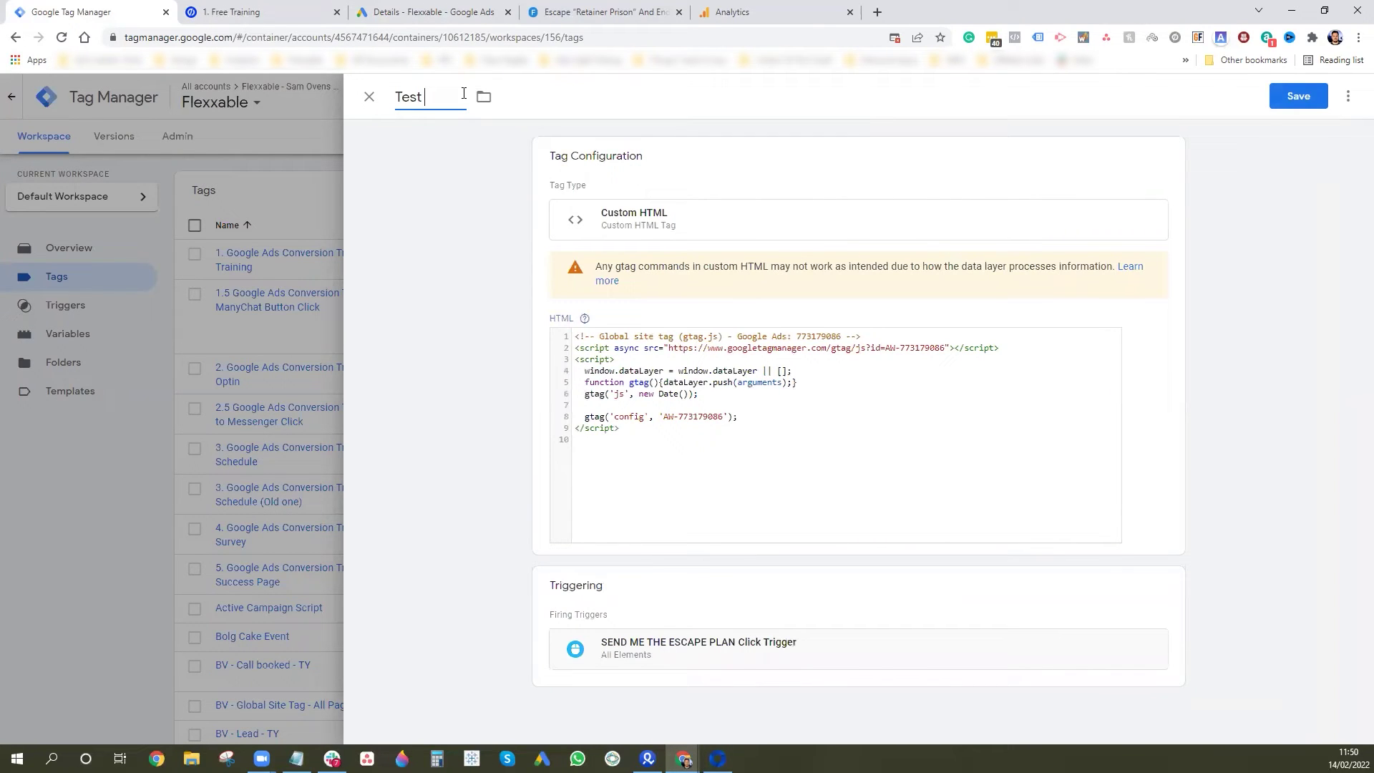
text( Google Conversions)
click(1309, 102)
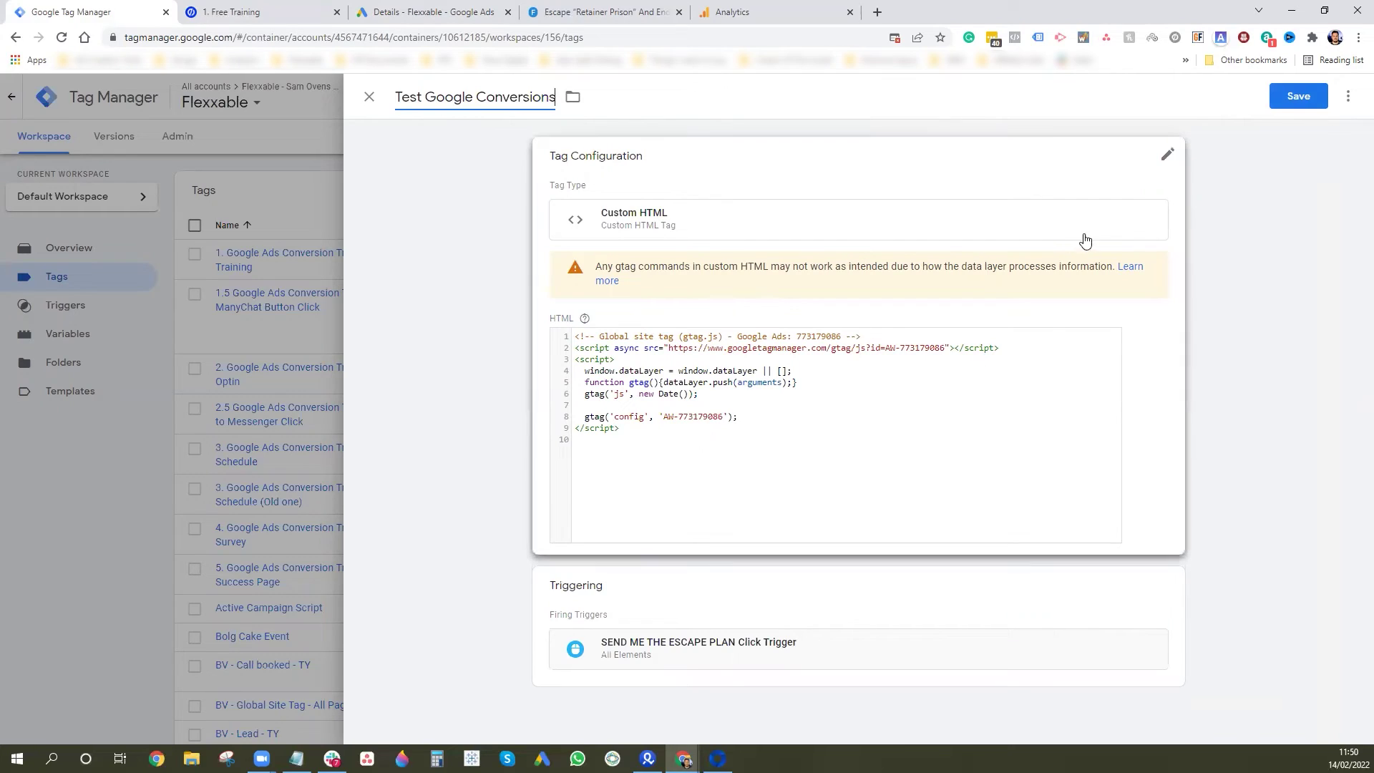
Step: Delete the comment line at the top of the HTML code and save the tag
click(888, 347)
drag(856, 352, 503, 350)
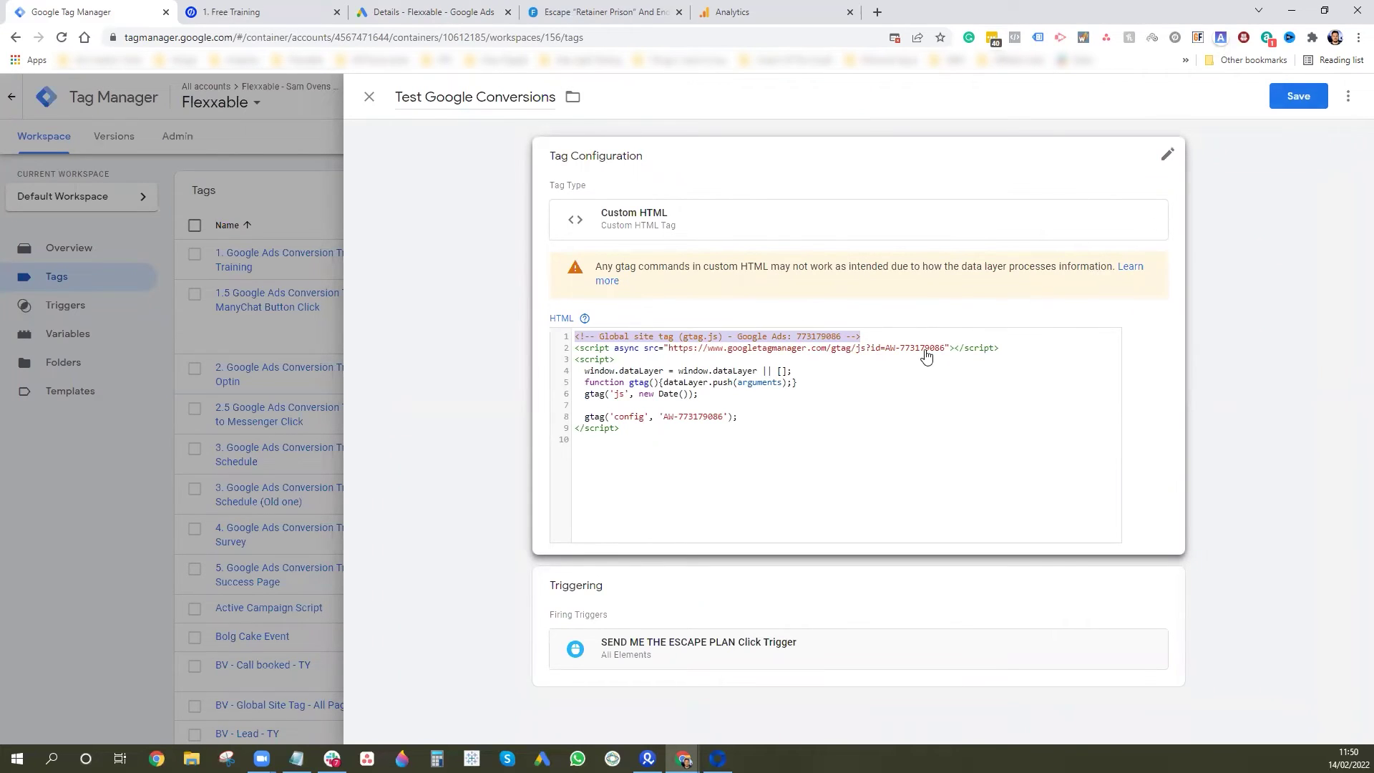
click(822, 363)
click(876, 352)
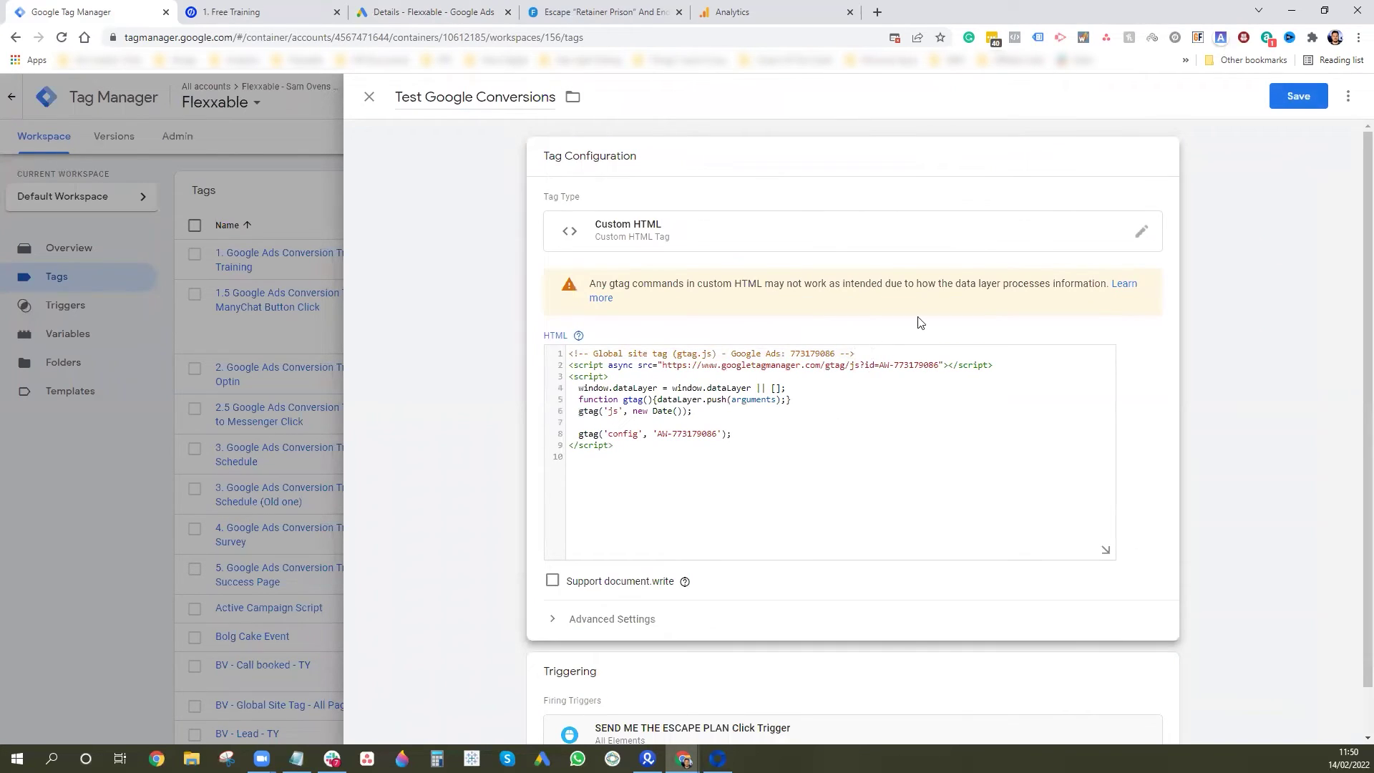
key(BackSpace)
key(BackSpace)
key(BackSpace)
key(BackSpace)
key(BackSpace)
key(BackSpace)
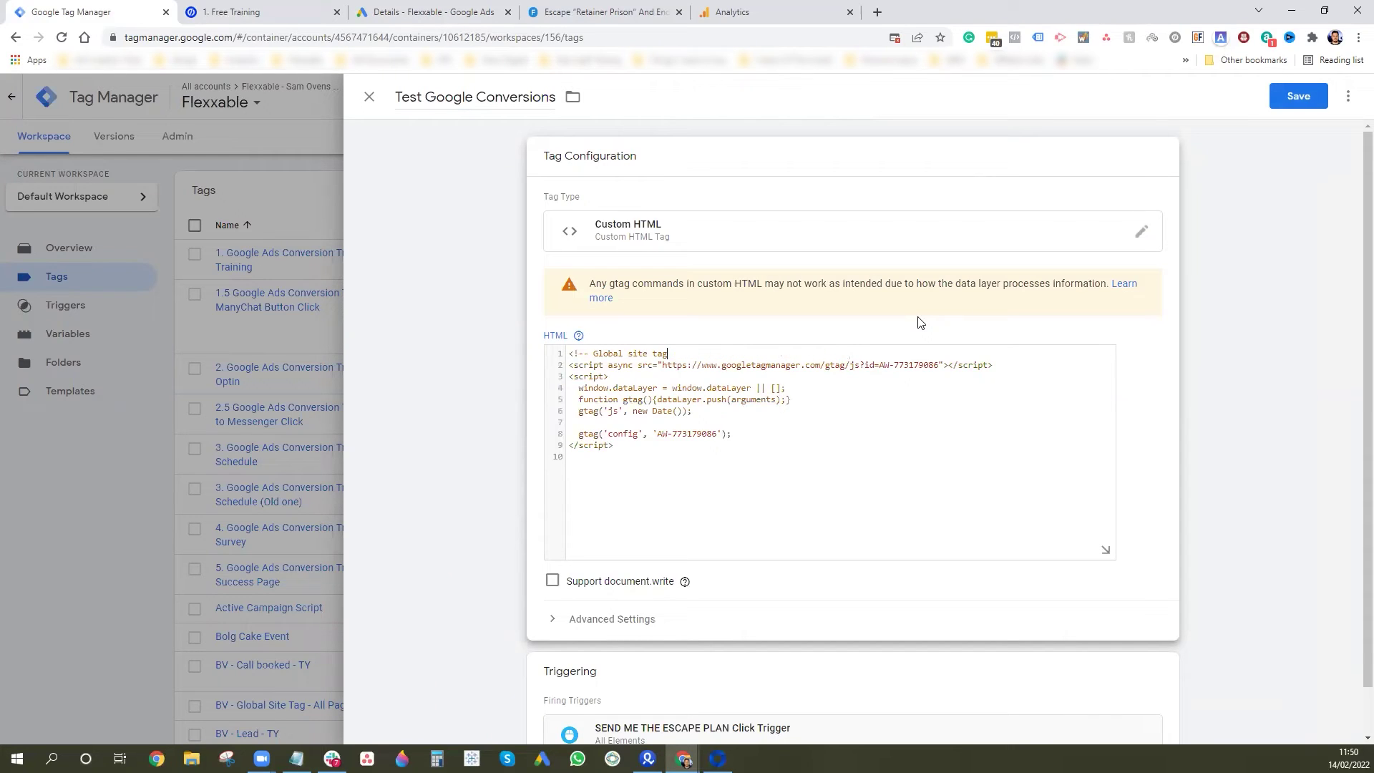
key(BackSpace)
key(BackSpace)
key(BackSpace)
key(BackSpace)
key(BackSpace)
key(Delete)
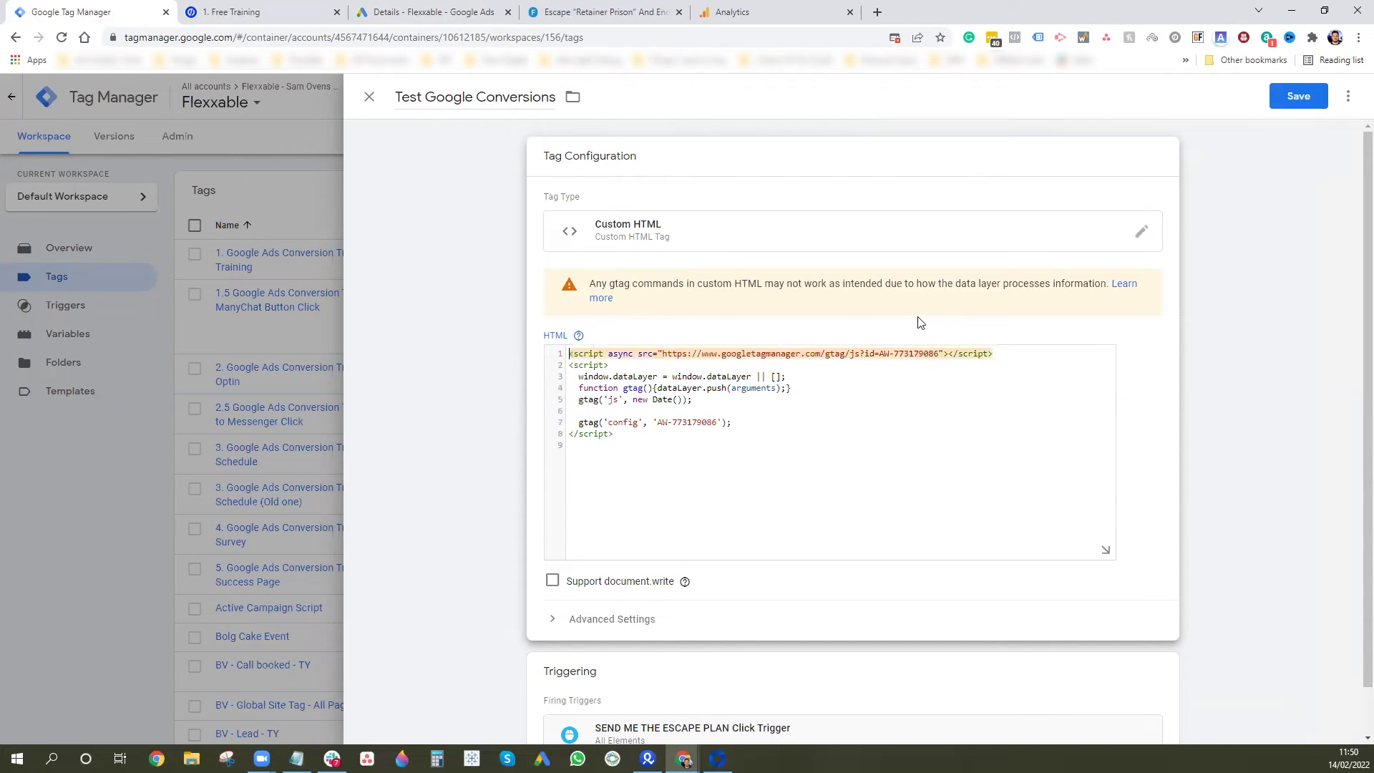
click(786, 517)
click(1297, 96)
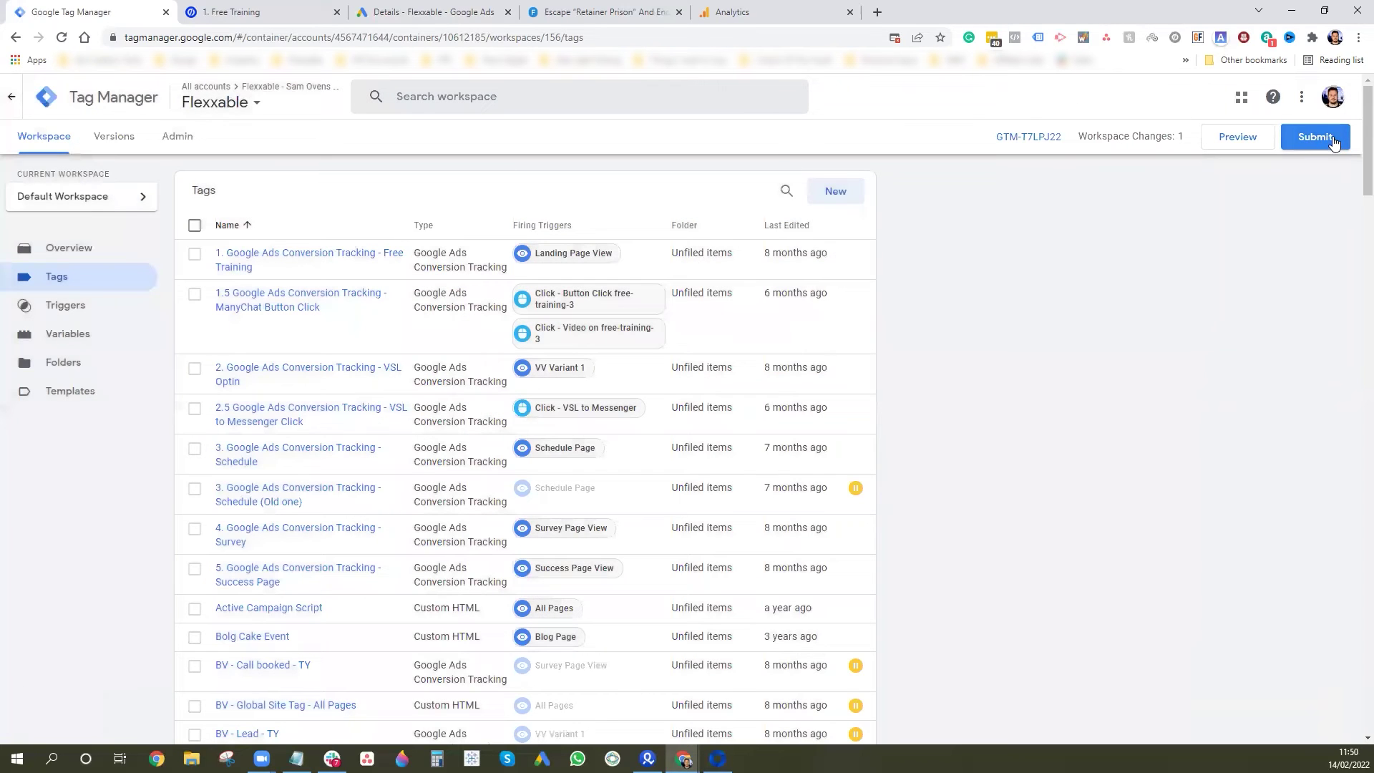
Step: Submit and publish the Test Google Conversions change without a version description
click(1336, 142)
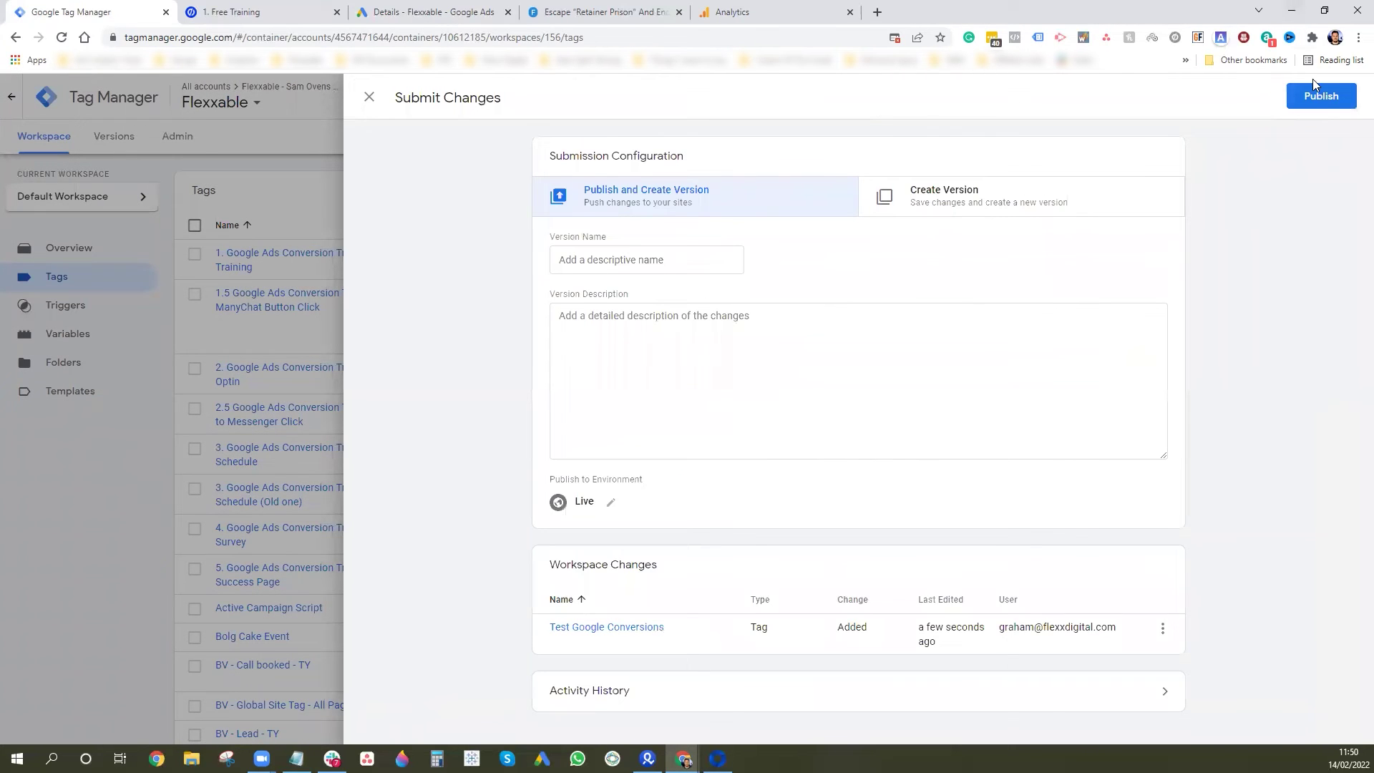
click(1317, 96)
click(877, 514)
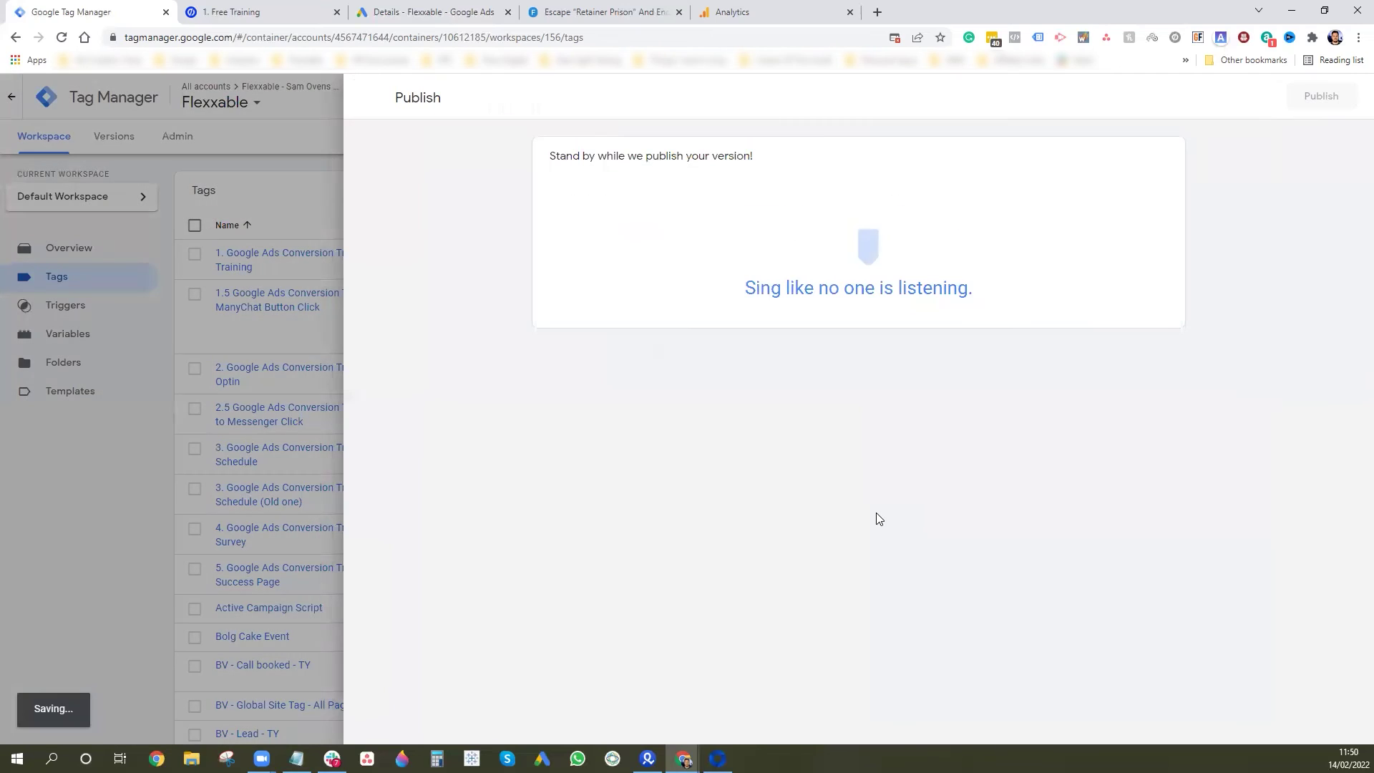